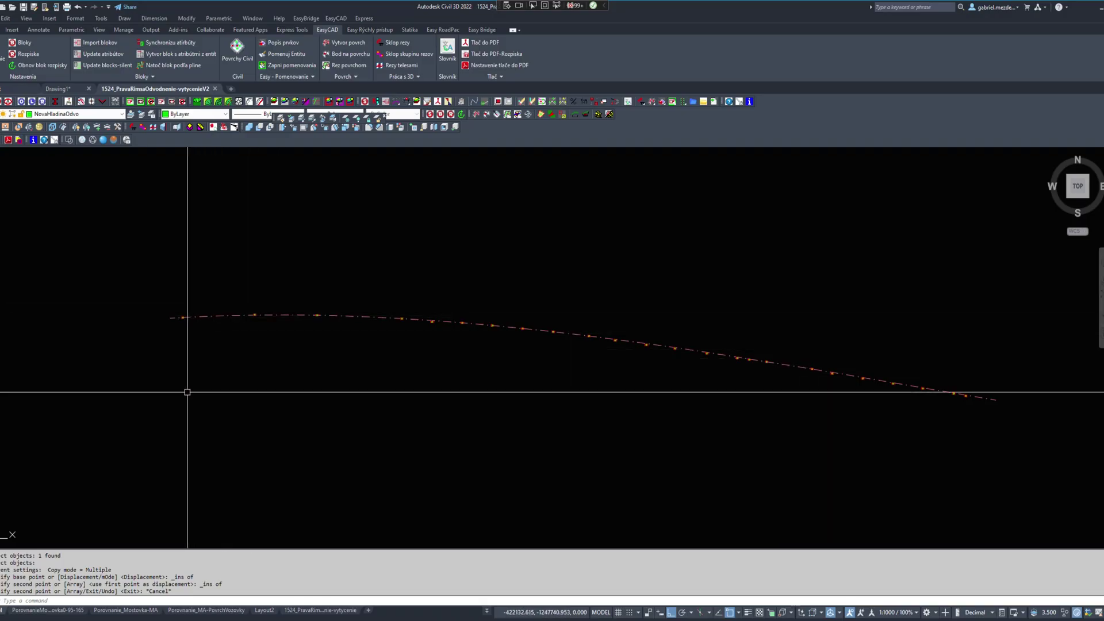
# Examine the drain inlets and their point markers along the dash-dot axis line.
pyautogui.scroll(5, 169, 347)
pyautogui.scroll(5, 204, 297)
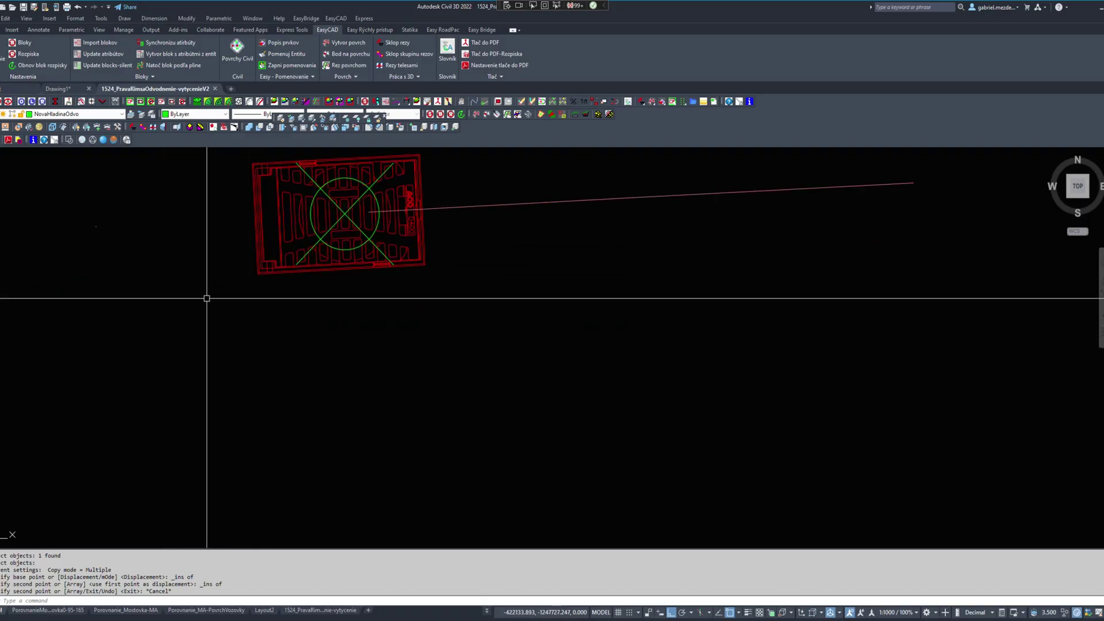
pyautogui.scroll(-9, 267, 270)
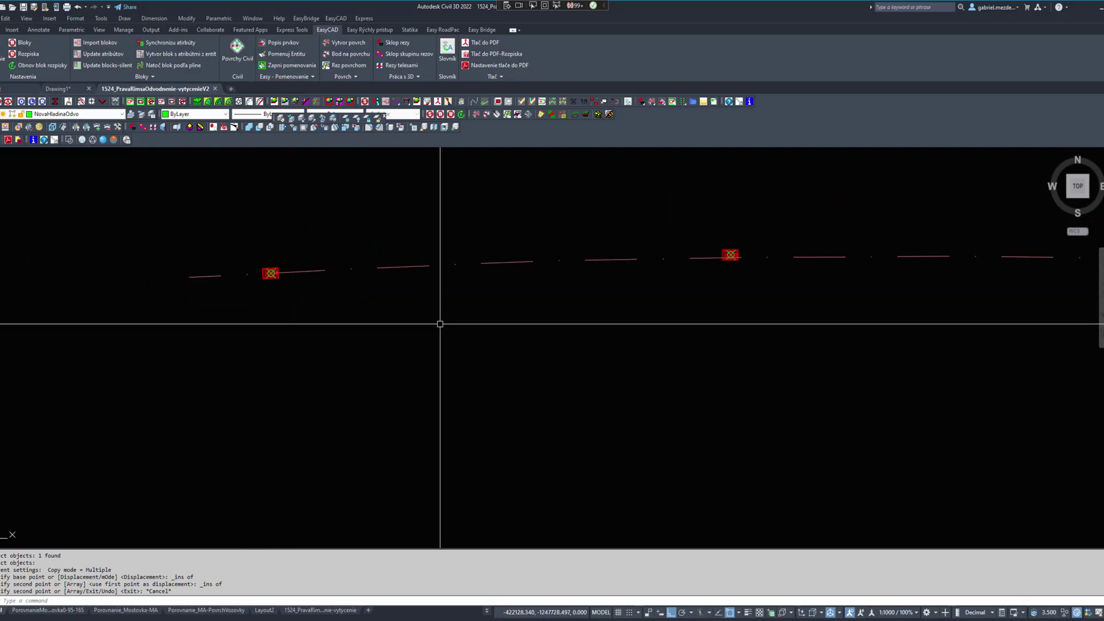
pyautogui.scroll(-6, 219, 330)
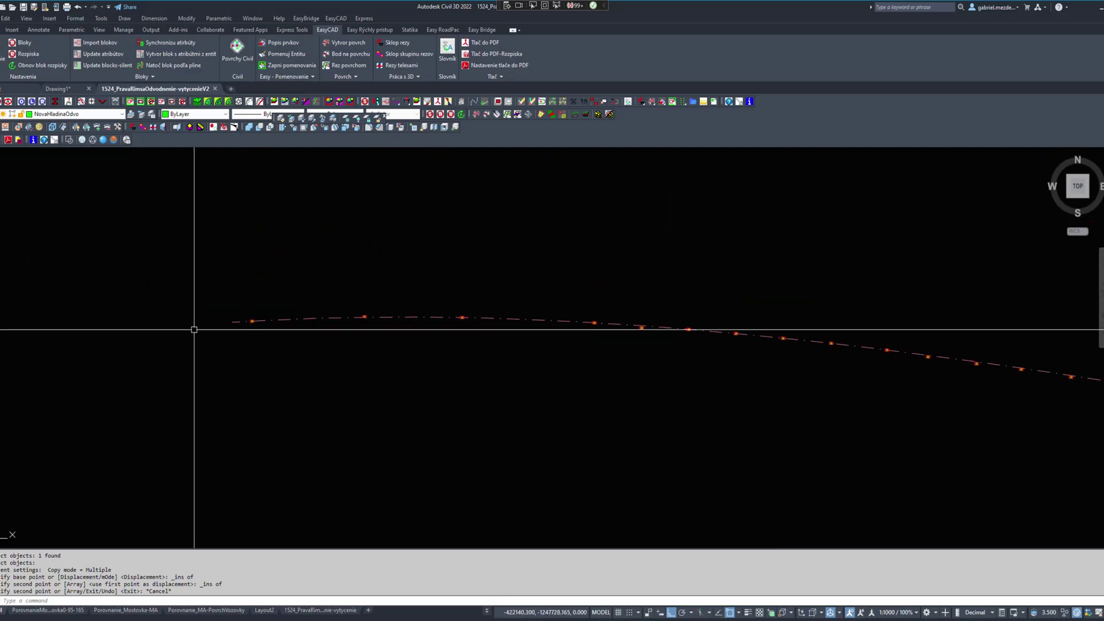
pyautogui.scroll(8, 741, 368)
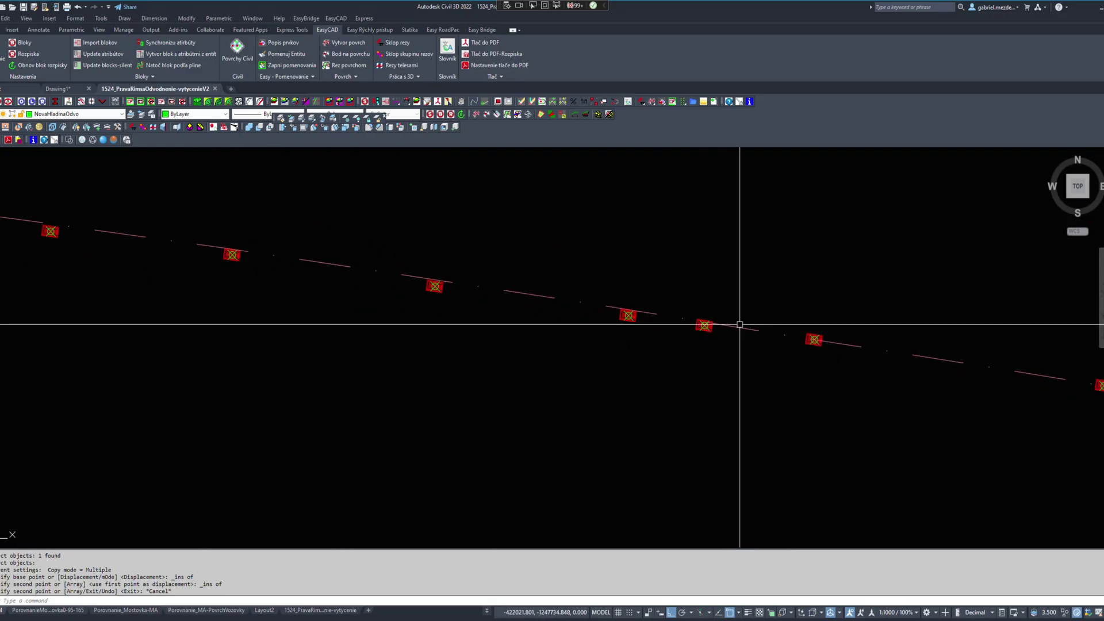
pyautogui.scroll(-5, 776, 370)
pyautogui.moveTo(585, 342); pyautogui.dragTo(756, 346, button='middle')
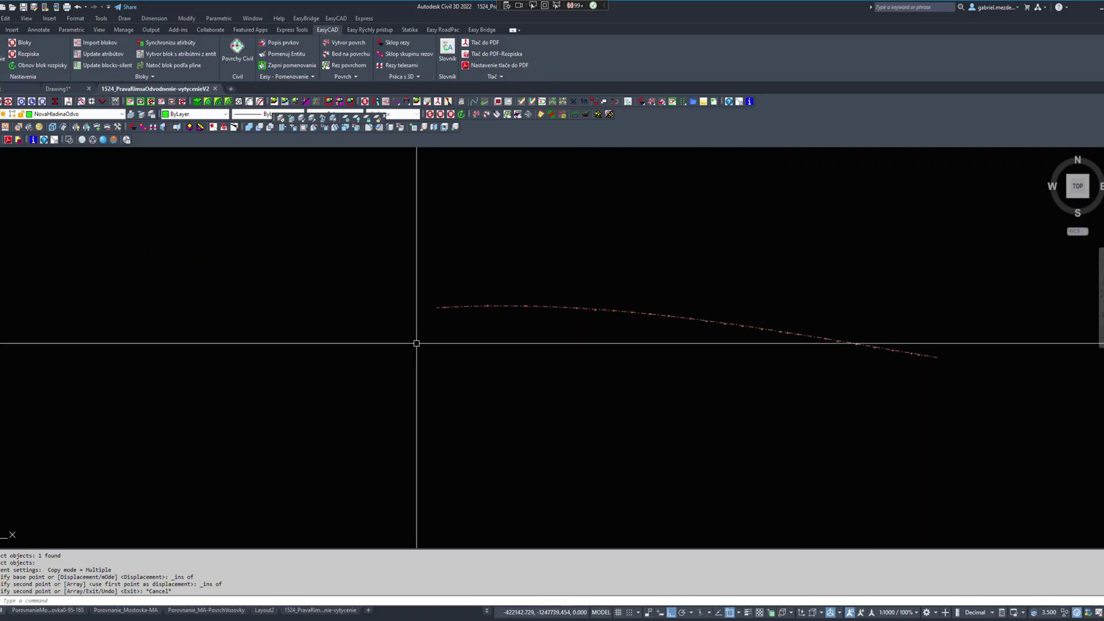
pyautogui.scroll(5, 426, 334)
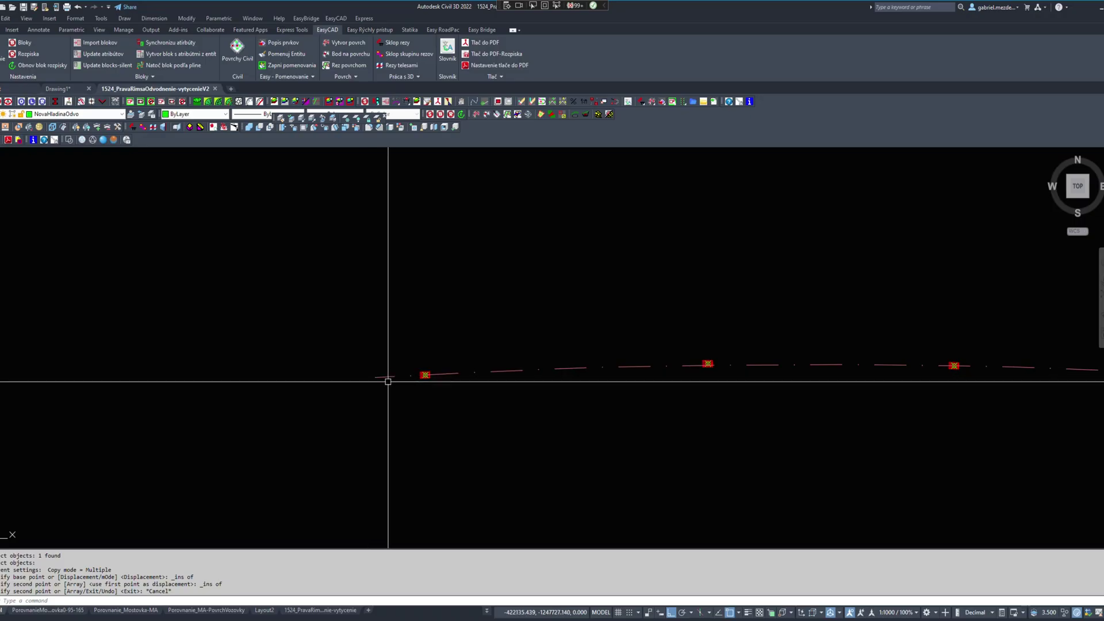
pyautogui.scroll(-5, 381, 385)
pyautogui.moveTo(576, 405); pyautogui.dragTo(416, 360, button='middle')
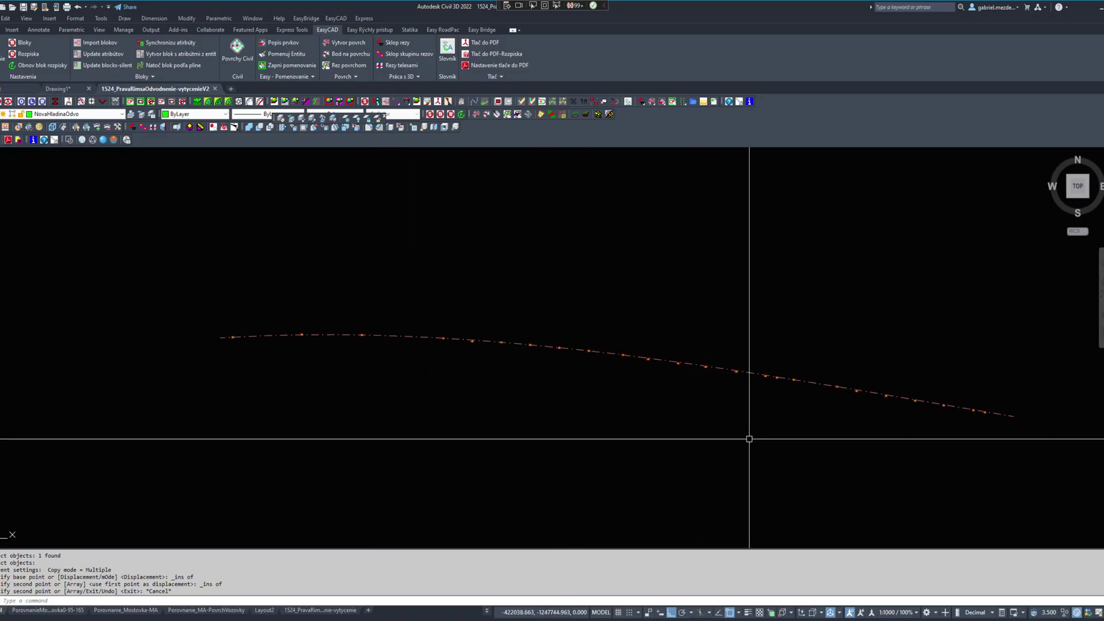
pyautogui.scroll(5, 266, 338)
pyautogui.scroll(5, 221, 329)
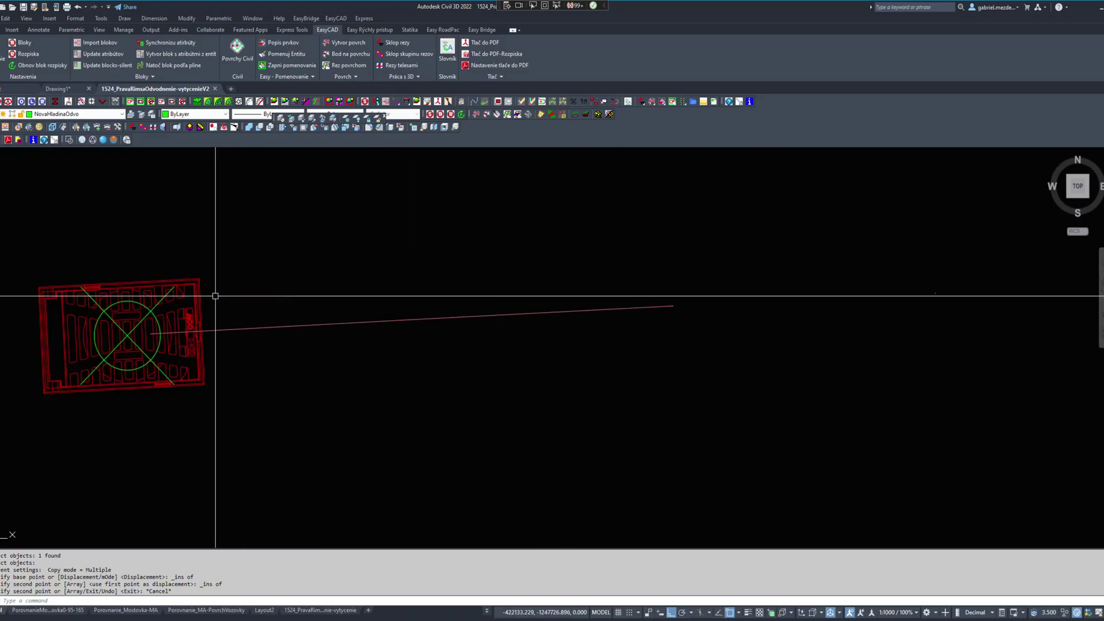
pyautogui.scroll(-5, 136, 357)
pyautogui.scroll(5, 510, 329)
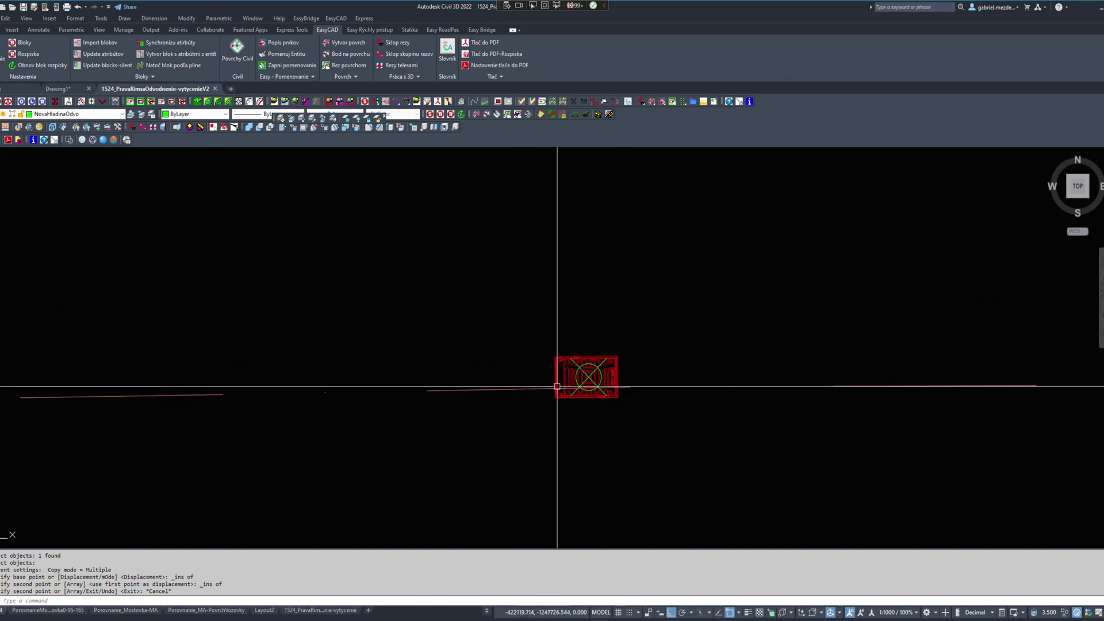
# Select the axis polyline to inspect its vertices, and clear the selection.
pyautogui.click(512, 387)
pyautogui.scroll(-3, 453, 291)
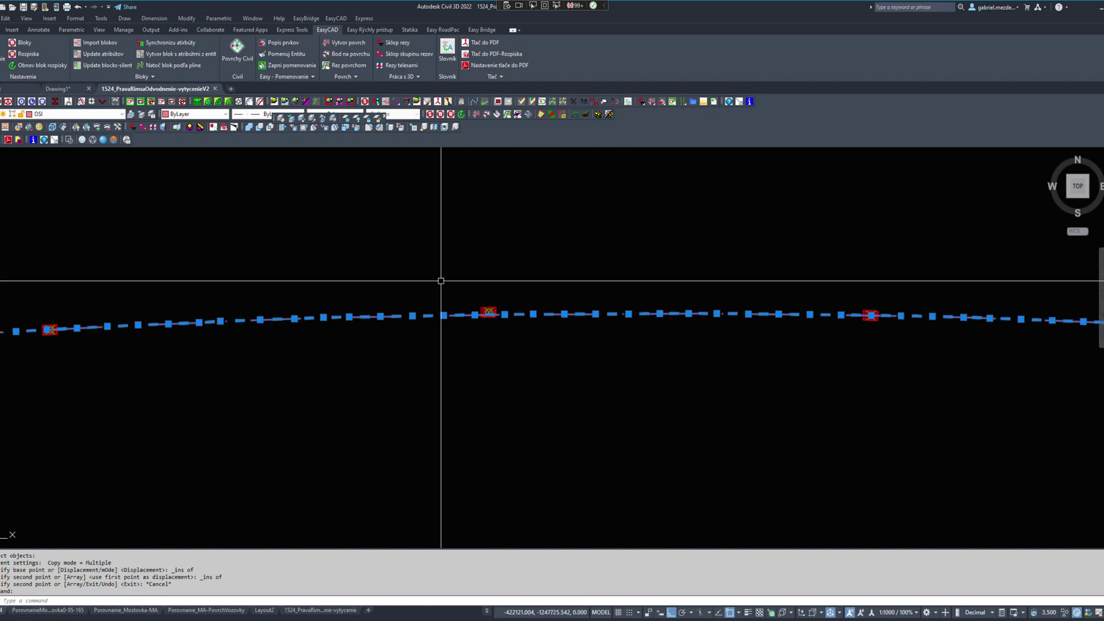
pyautogui.press('Escape')
pyautogui.moveTo(230, 225); pyautogui.dragTo(402, 227, button='middle')
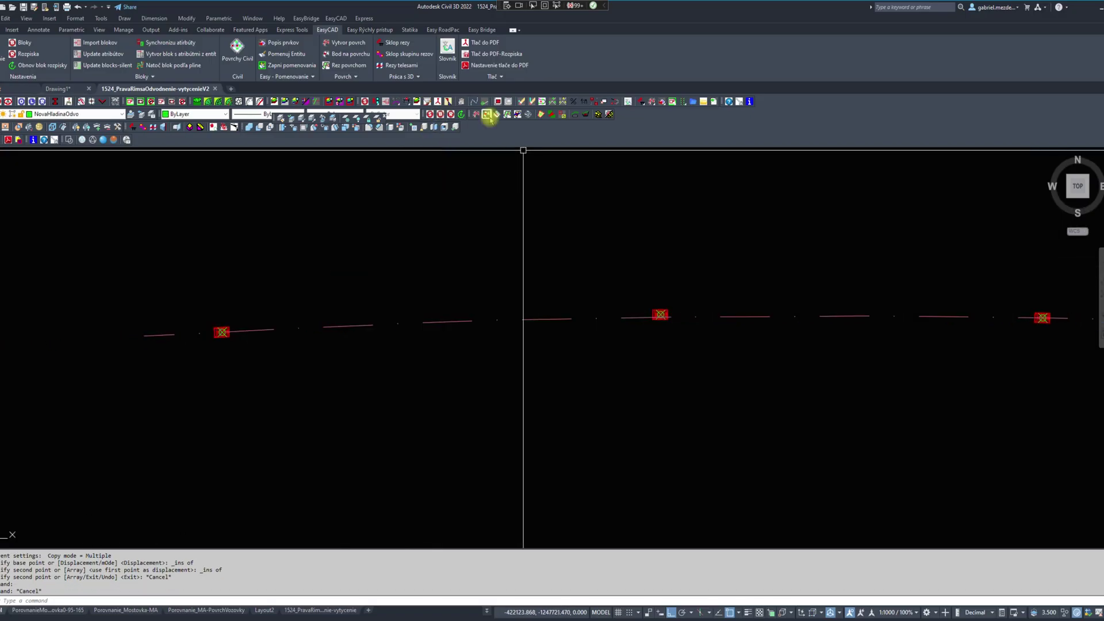
# Run curve operation 11. Dĺžka čiary vbodoch with a starting station of 0 m.
pyautogui.click(473, 101)
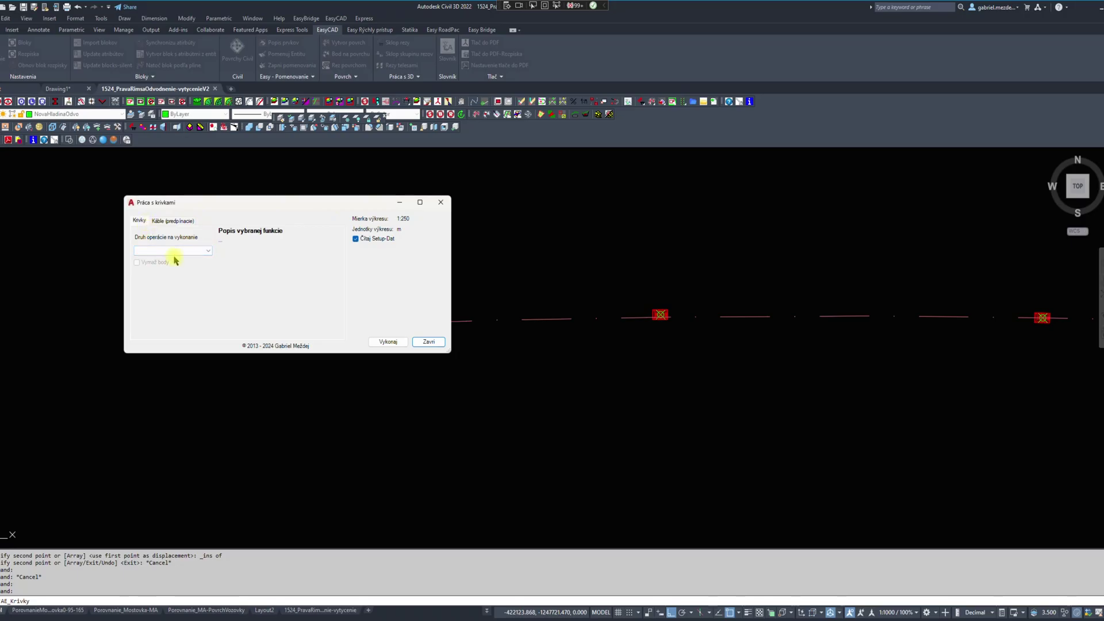
pyautogui.click(179, 252)
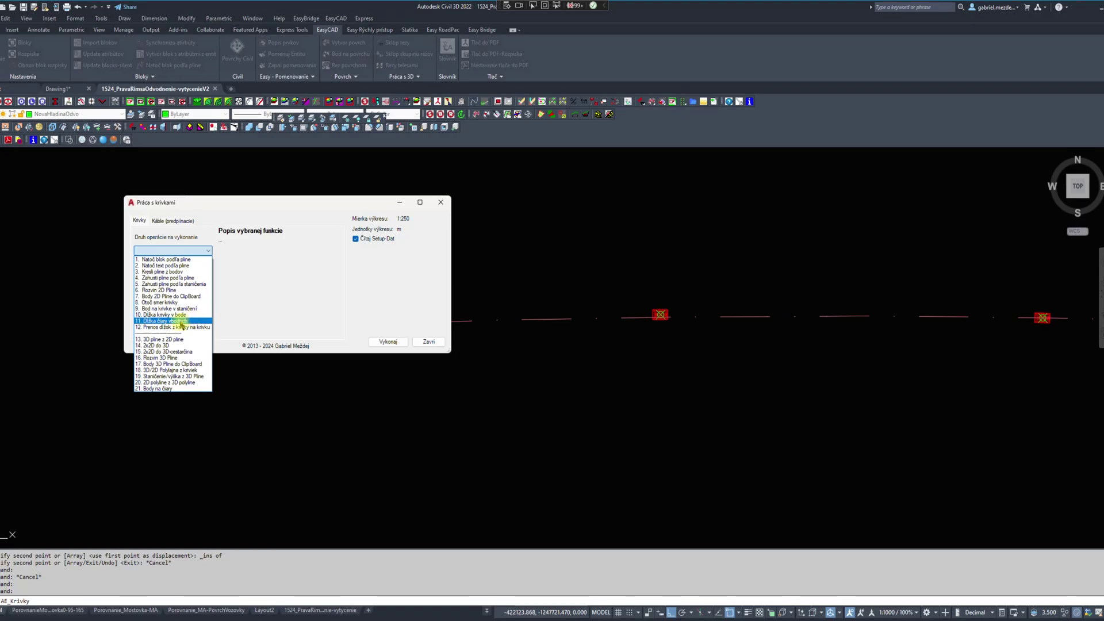
pyautogui.click(181, 321)
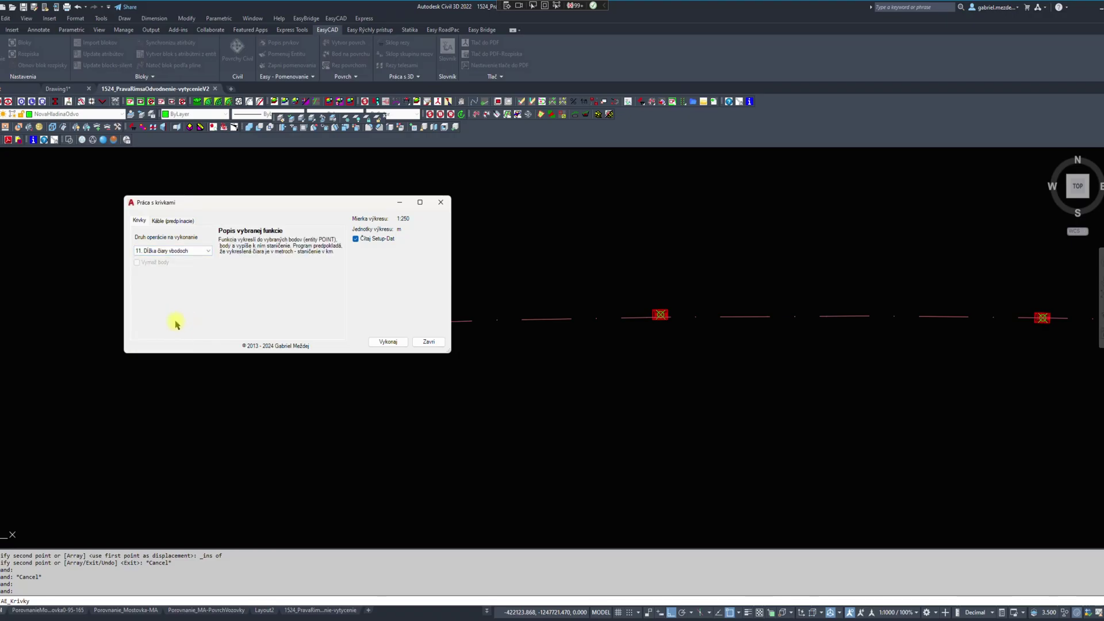
pyautogui.click(395, 342)
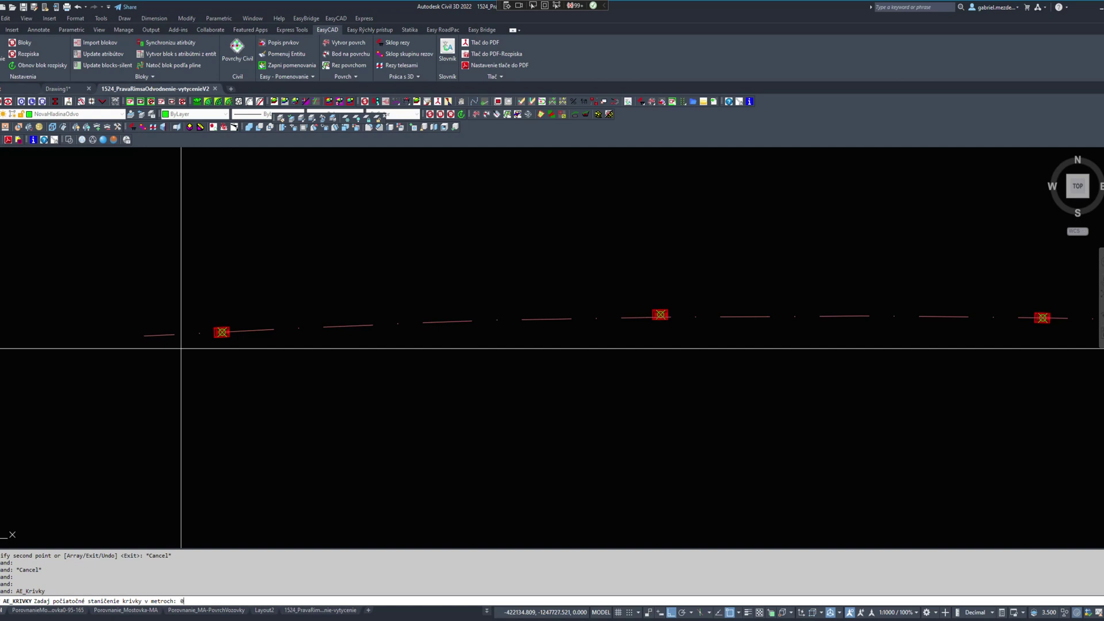
pyautogui.write('0')
pyautogui.press('Return')
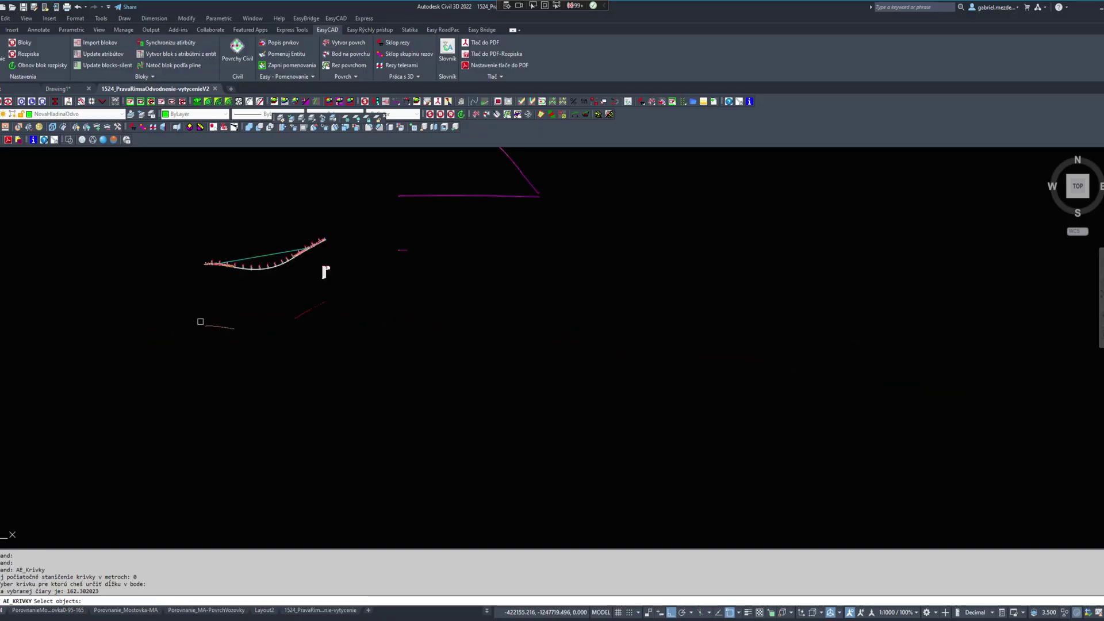
# Generate station labels for all the inlet points along the axis, and close the curve dialog.
pyautogui.click(179, 307)
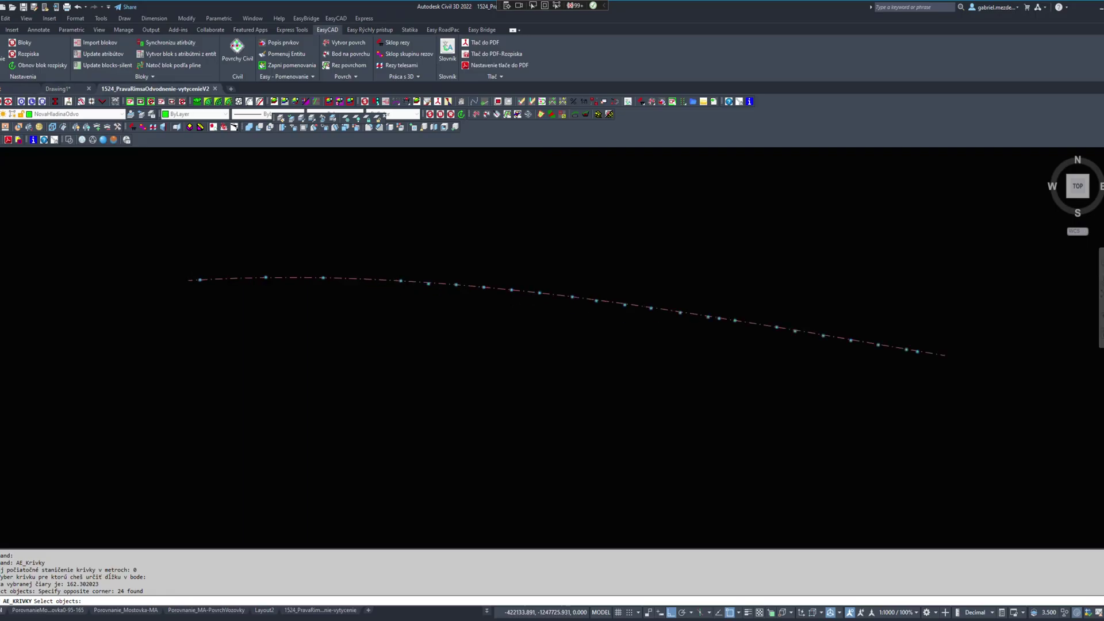
pyautogui.scroll(6, 305, 280)
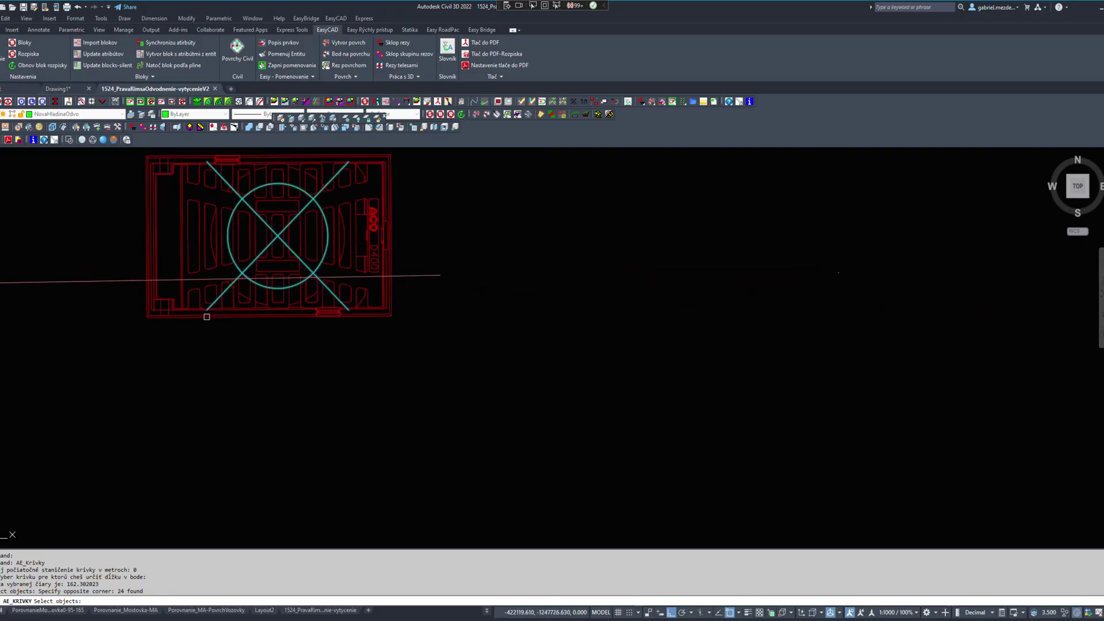
pyautogui.scroll(-5, 215, 339)
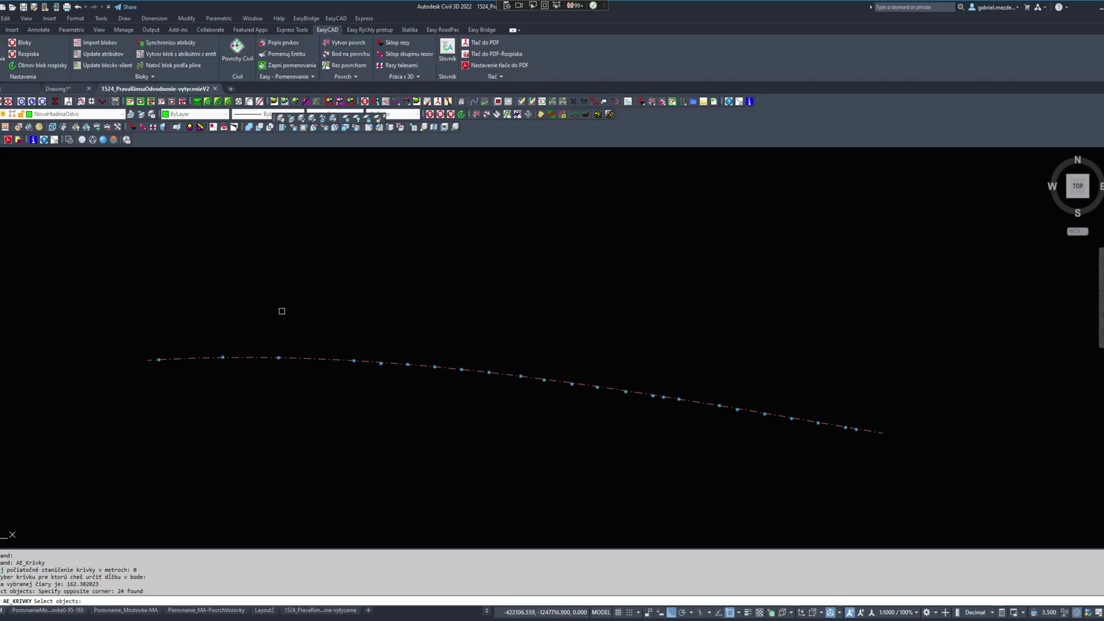
pyautogui.press('Return')
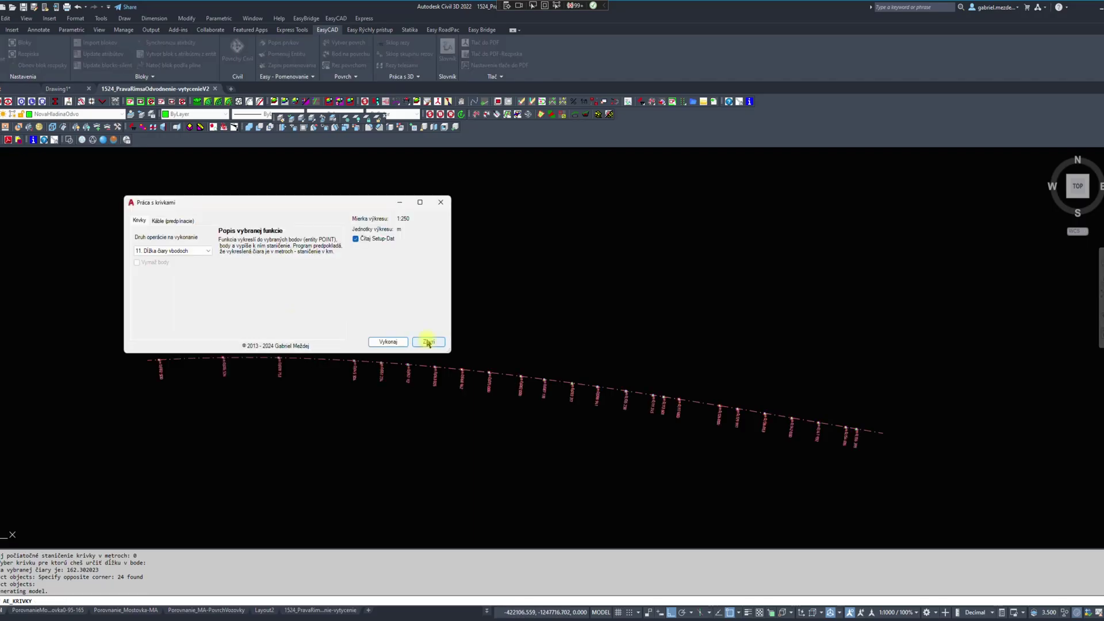
pyautogui.click(428, 339)
# Inspect the generated labels and show the properties of the white projected point above the inlet at km 0,051 234.
pyautogui.scroll(6, 331, 365)
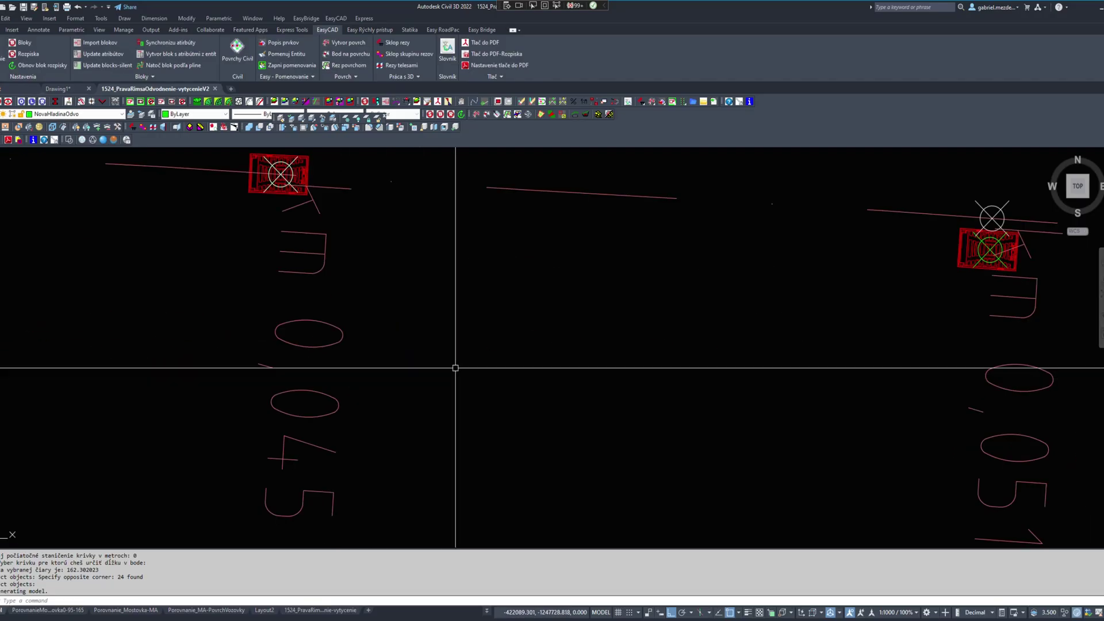
pyautogui.scroll(-2, 402, 363)
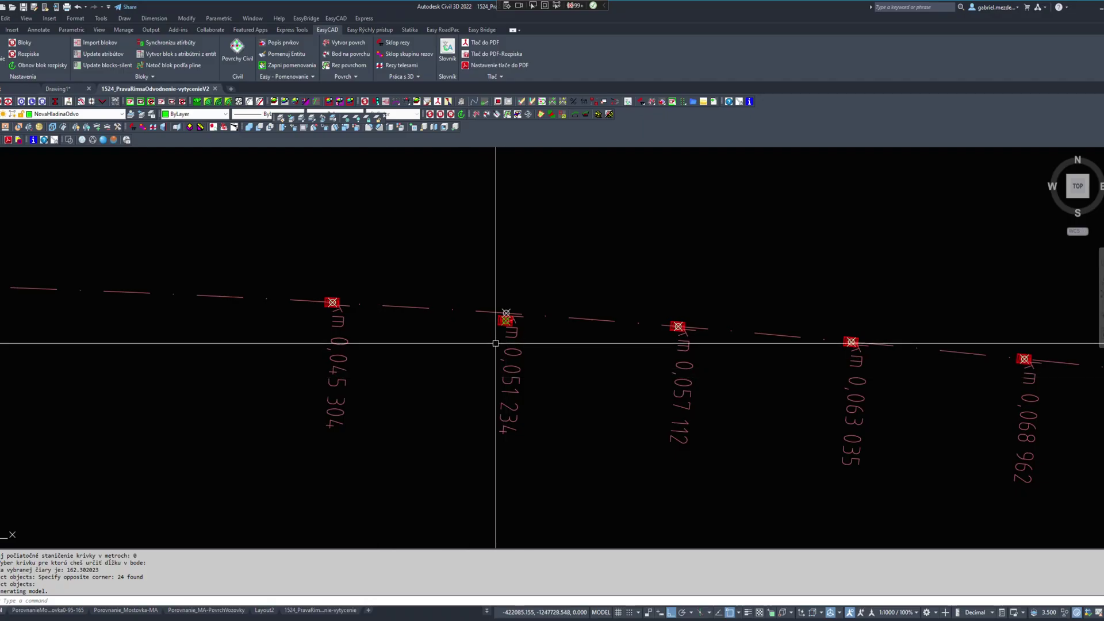
pyautogui.scroll(6, 506, 320)
pyautogui.moveTo(316, 166); pyautogui.dragTo(416, 318, button='middle')
pyautogui.click(430, 311)
pyautogui.click(378, 259)
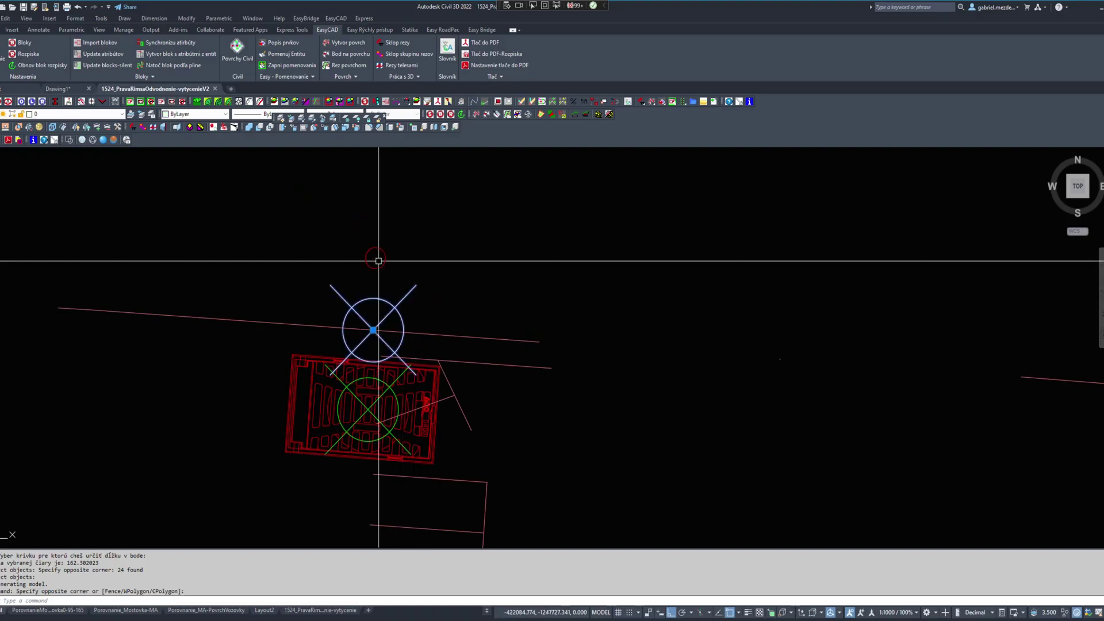
pyautogui.hotkey('ctrl', '1')
pyautogui.press('Escape')
pyautogui.press('Escape')
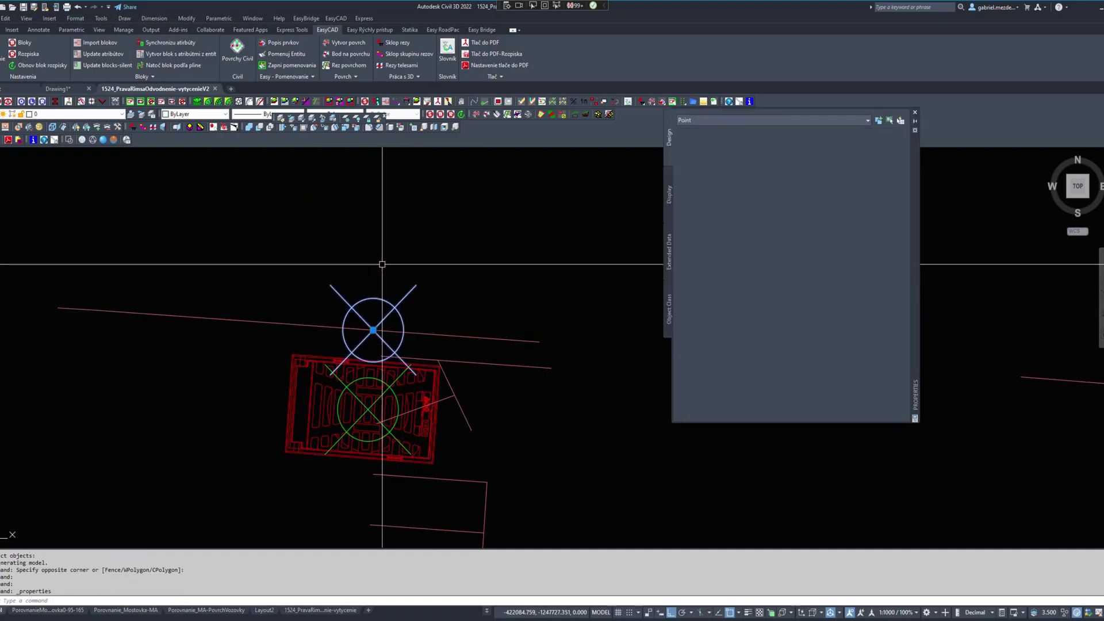
# Try to turn off the layer of the green point markers by picking the marker on the second inlet.
pyautogui.scroll(-5, 451, 323)
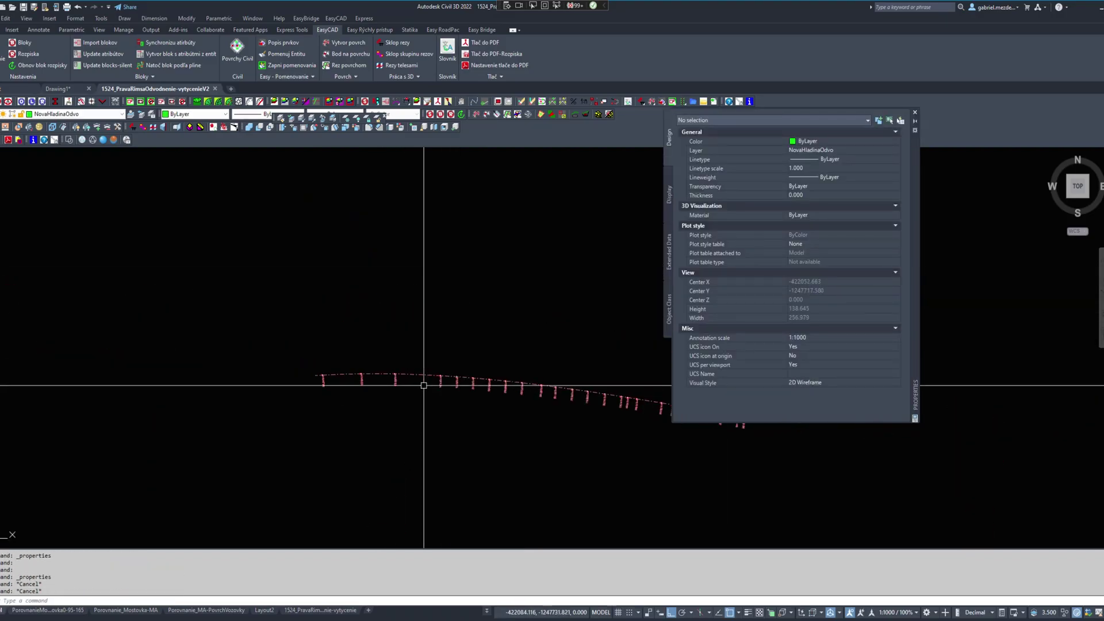
pyautogui.scroll(4, 228, 384)
pyautogui.scroll(9, 137, 358)
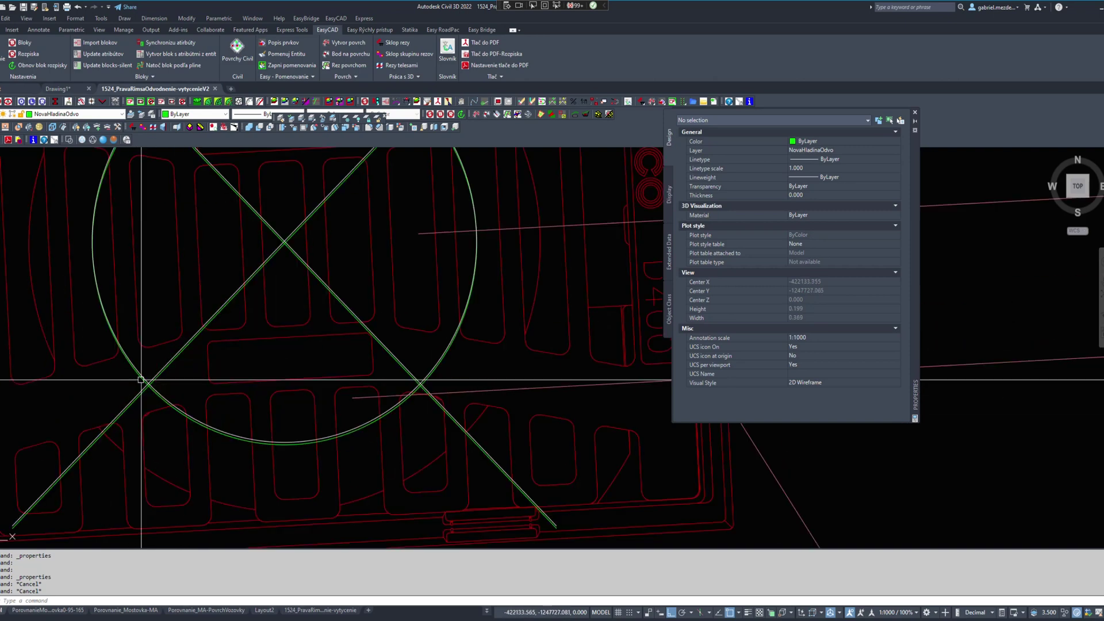
pyautogui.scroll(-8, 236, 409)
pyautogui.scroll(2, 534, 418)
pyautogui.scroll(6, 552, 403)
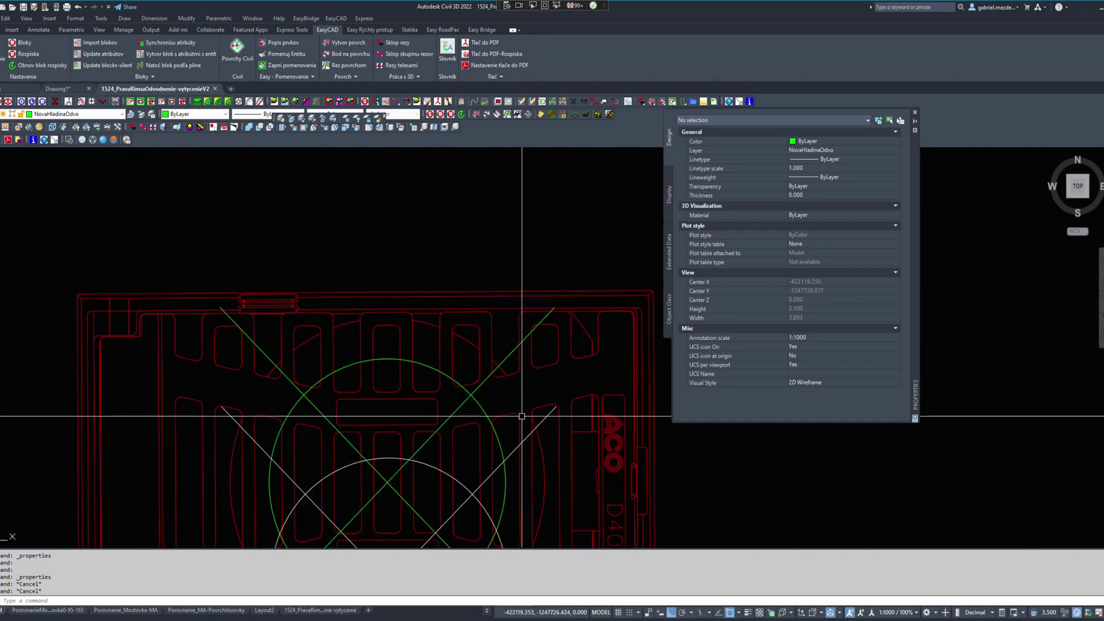
pyautogui.click(478, 402)
pyautogui.press('Return')
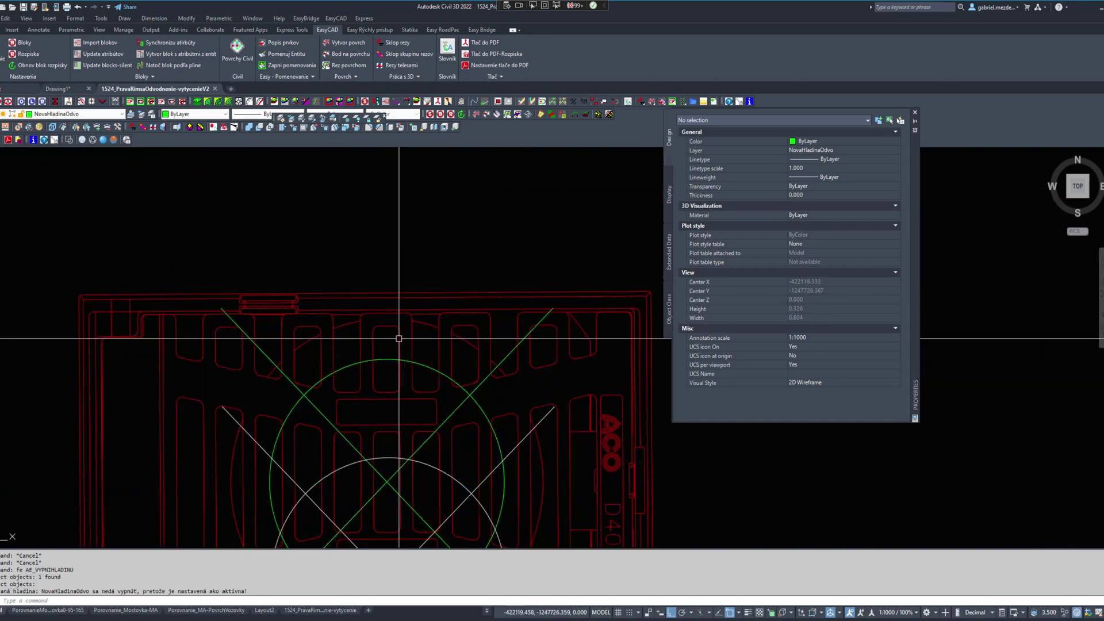
# Make layer 0 current and turn off the green point markers' layer NovaHladinaOdvo.
pyautogui.write('fe')
pyautogui.press('Return')
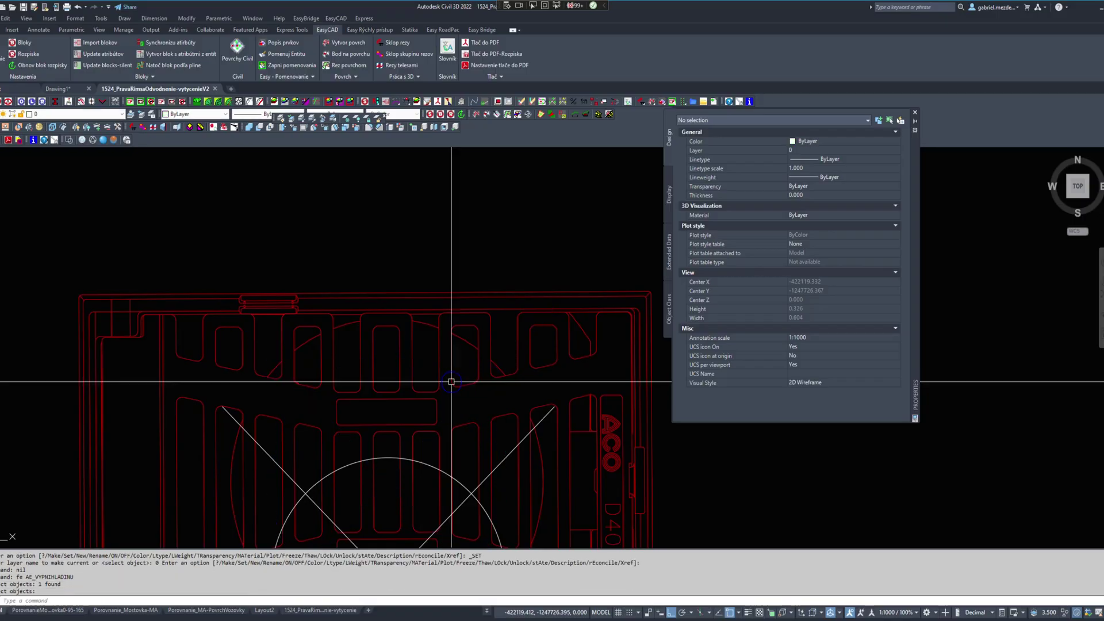
pyautogui.click(451, 381)
# Review the projected points and kilometre station labels along the whole axis, from the first inlet to the last.
pyautogui.scroll(-10, 460, 403)
pyautogui.scroll(-3, 357, 406)
pyautogui.scroll(4, 259, 407)
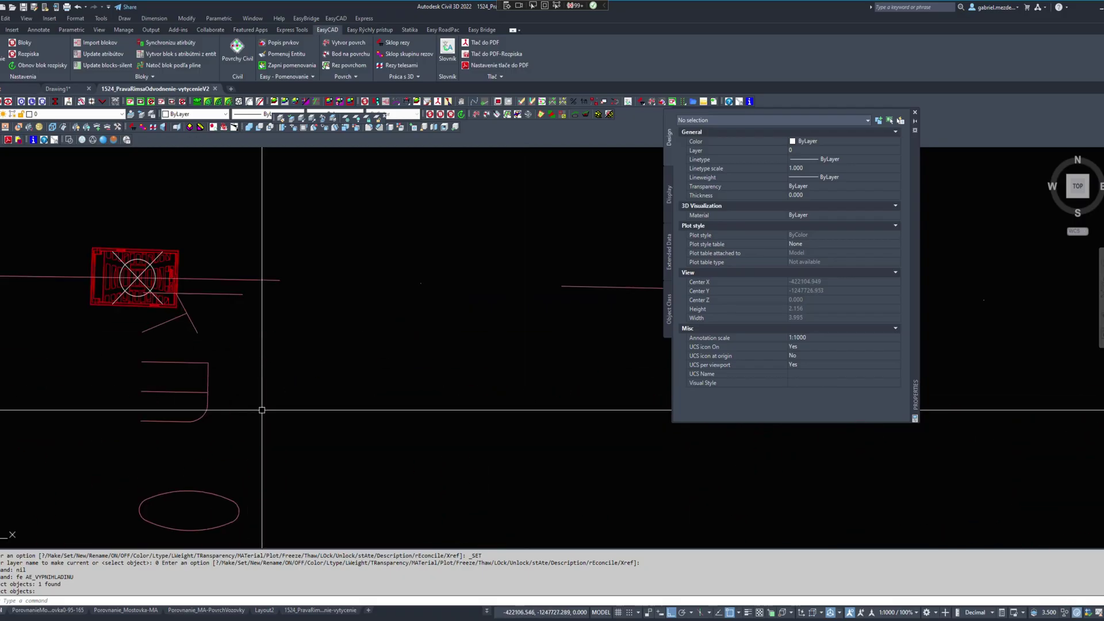
pyautogui.scroll(2, 175, 315)
pyautogui.scroll(-14, 175, 315)
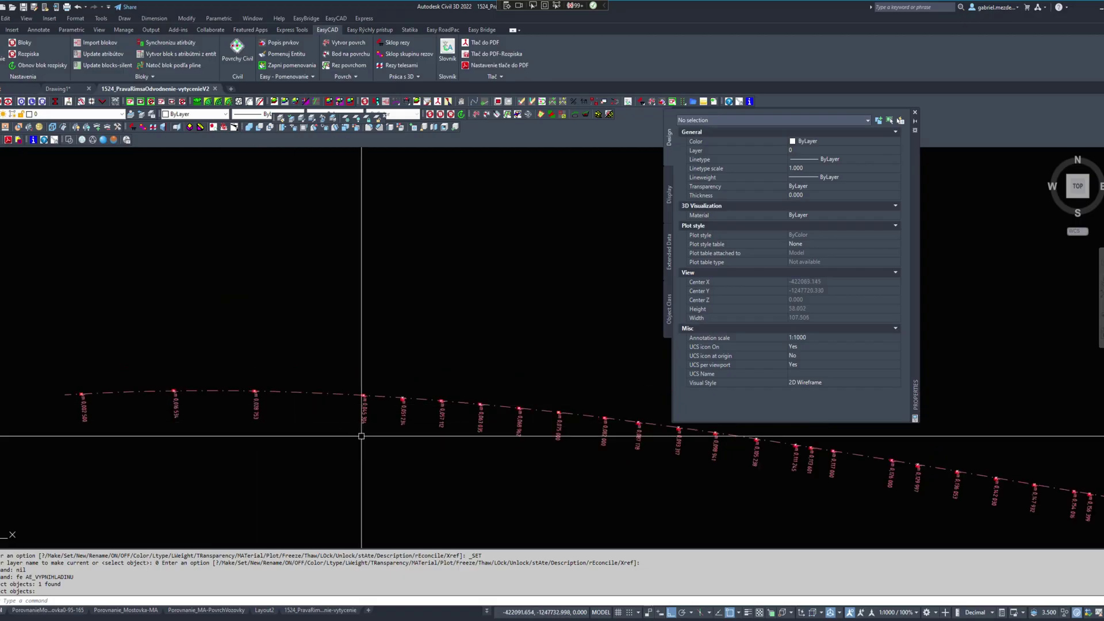
pyautogui.scroll(6, 178, 425)
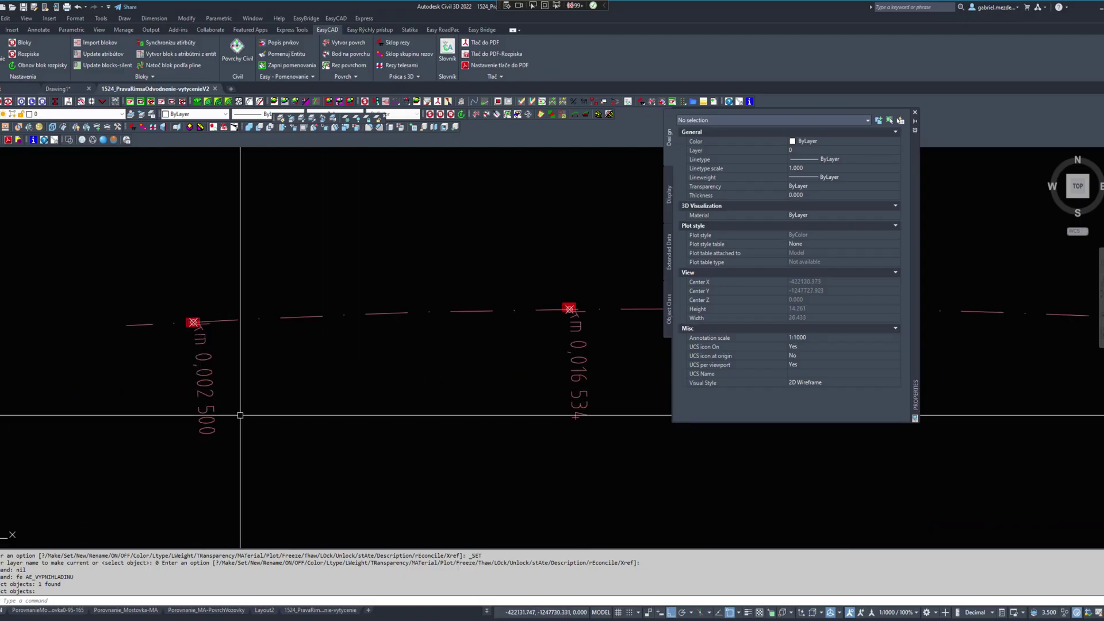
pyautogui.scroll(-6, 451, 456)
pyautogui.scroll(4, 473, 438)
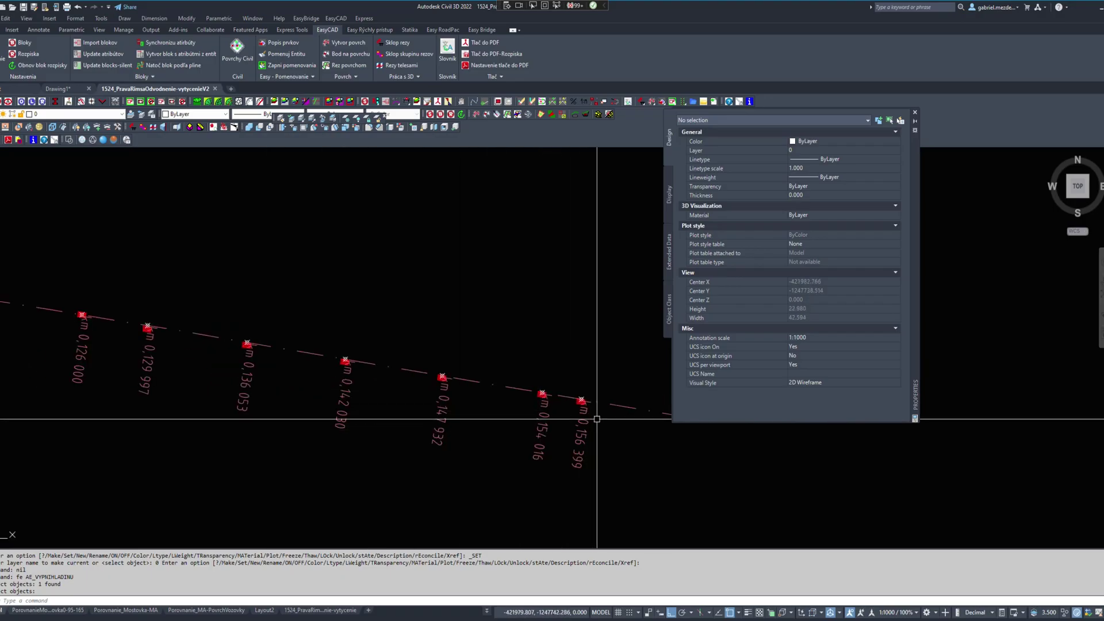
pyautogui.scroll(-5, 583, 438)
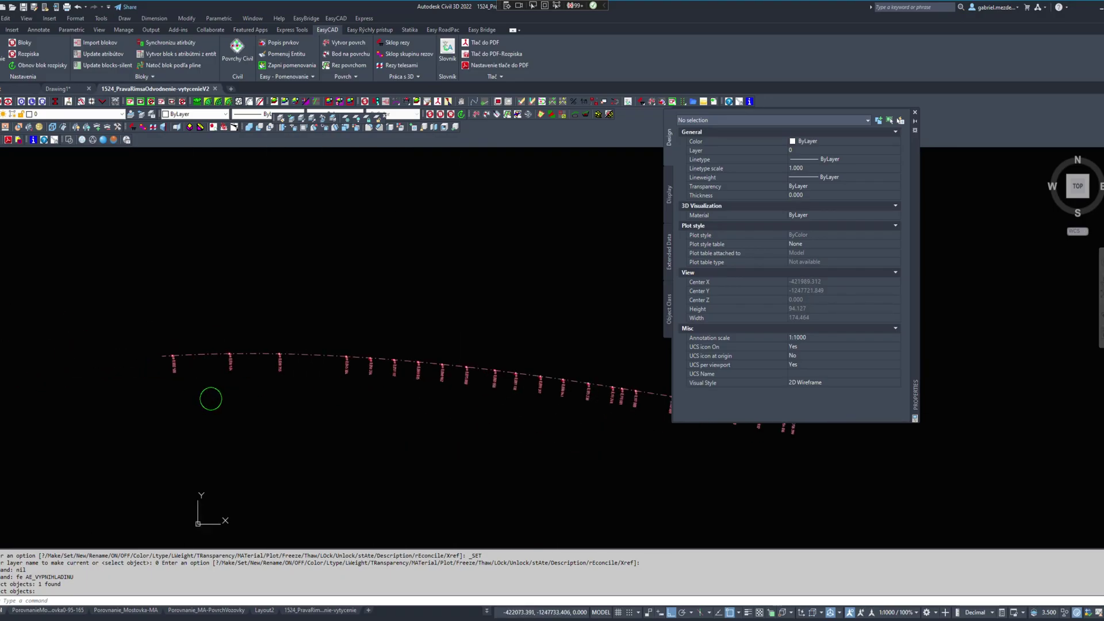
pyautogui.scroll(5, 267, 368)
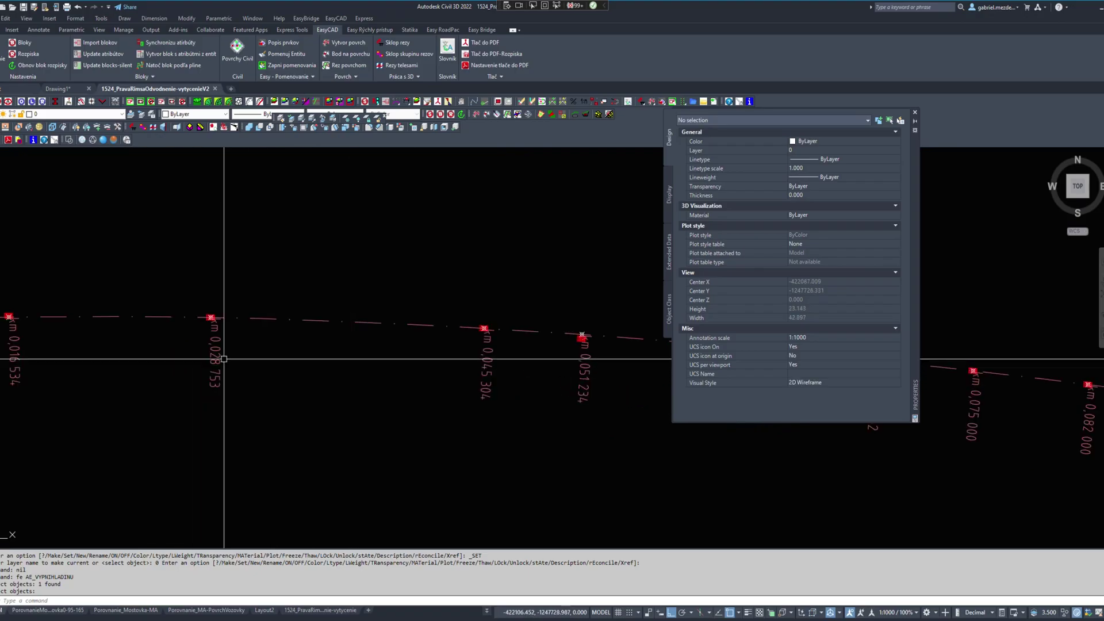
pyautogui.scroll(-8, 222, 364)
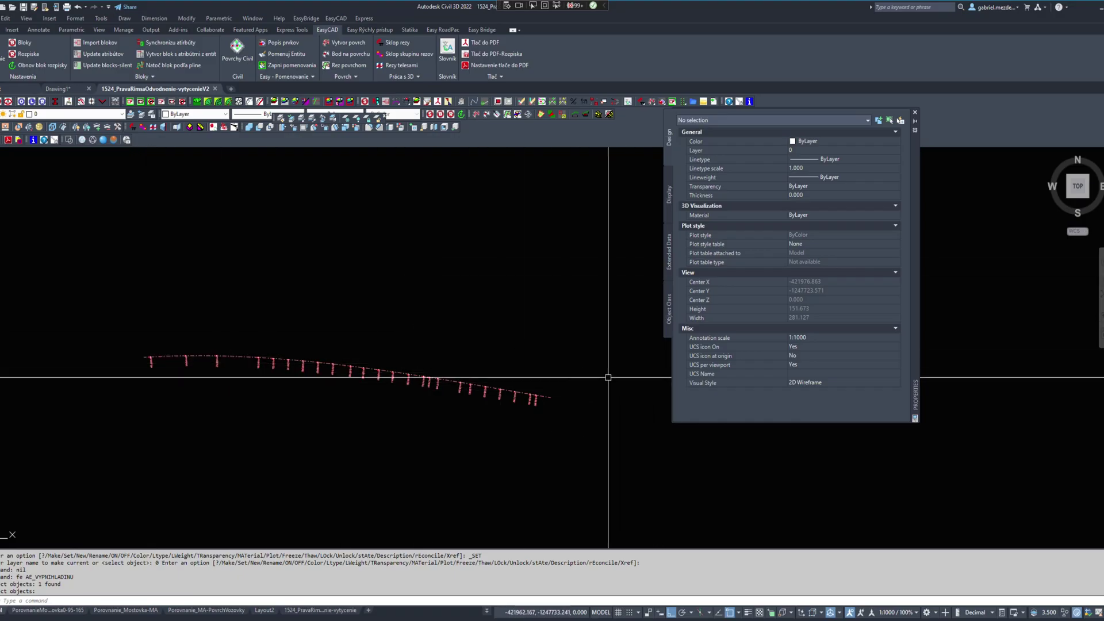
pyautogui.scroll(4, 161, 348)
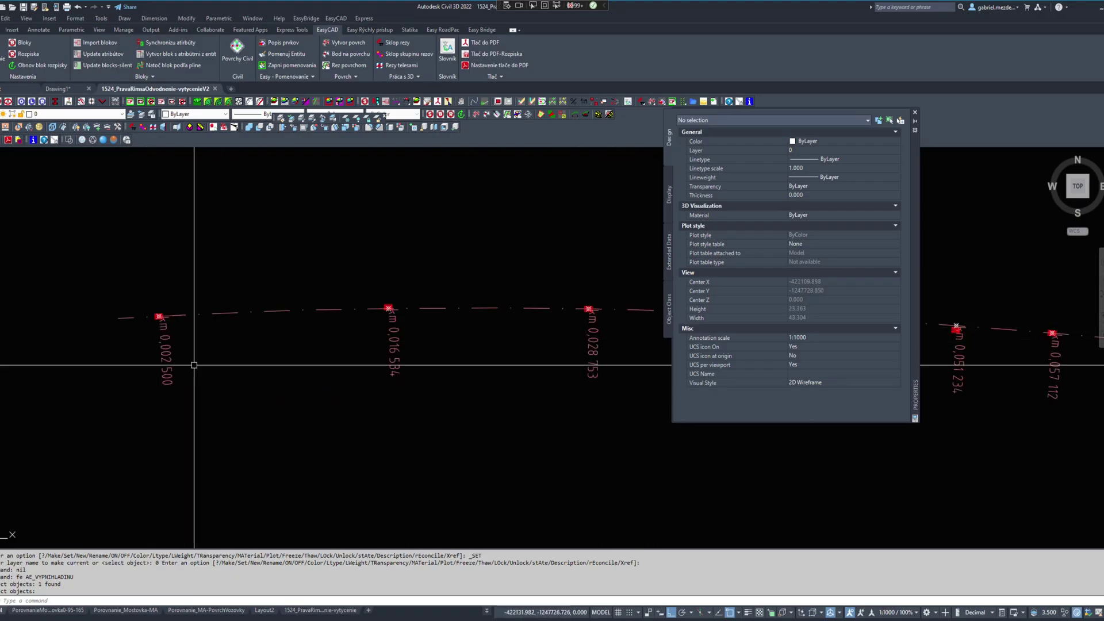
pyautogui.scroll(-4, 264, 321)
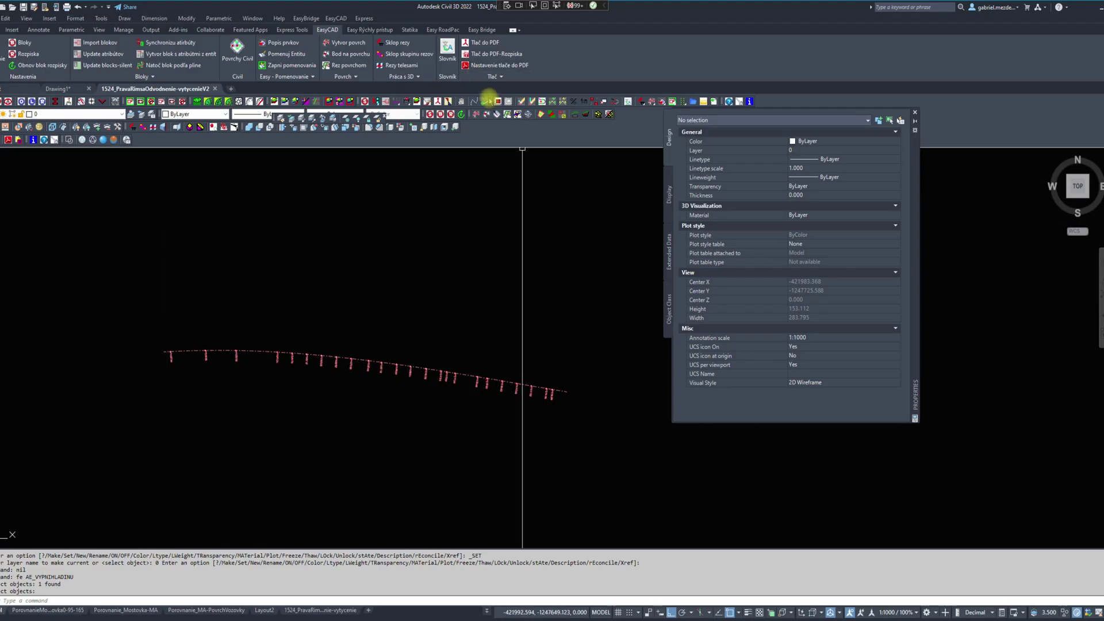
pyautogui.click(474, 101)
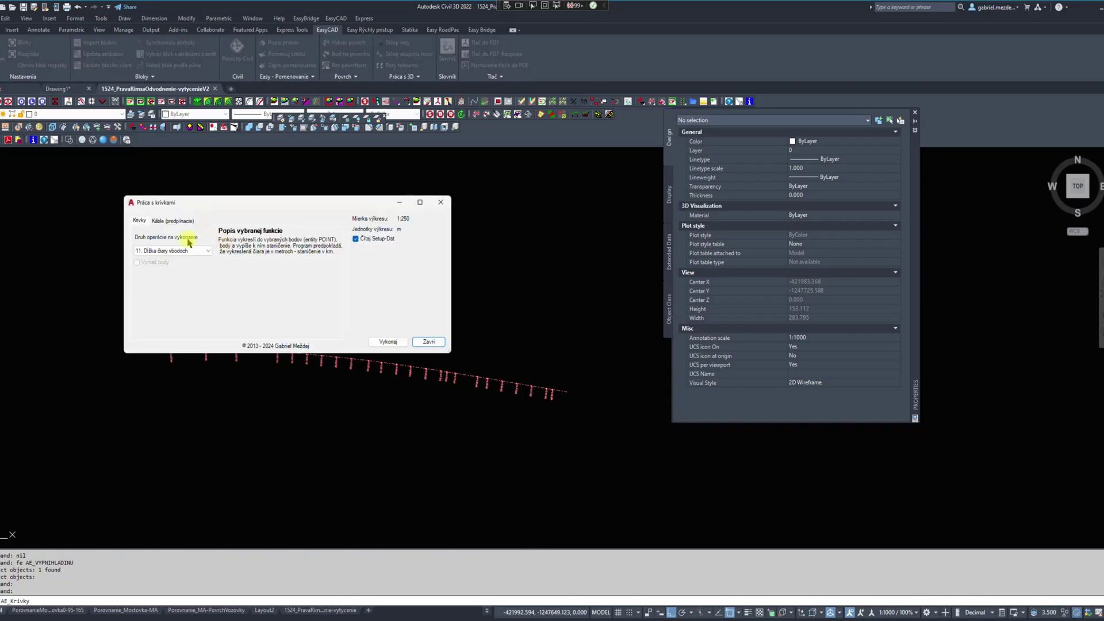
pyautogui.click(428, 341)
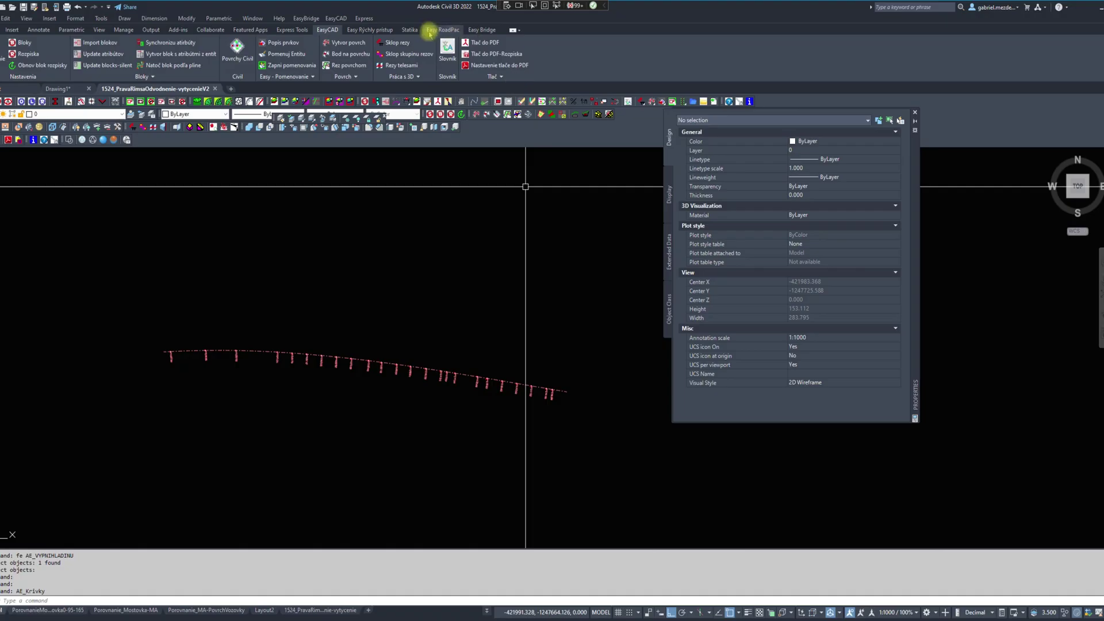
# Rotate all the station label texts along the axis by 180 degrees with the EasyCAD text rotation function.
pyautogui.click(334, 18)
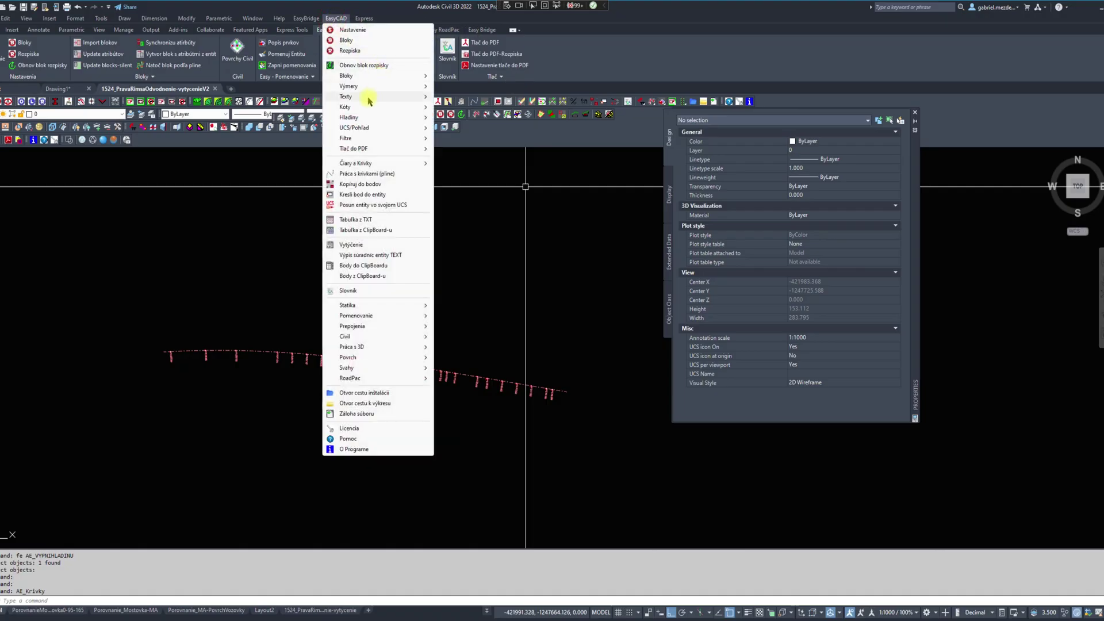
pyautogui.moveTo(368, 101)
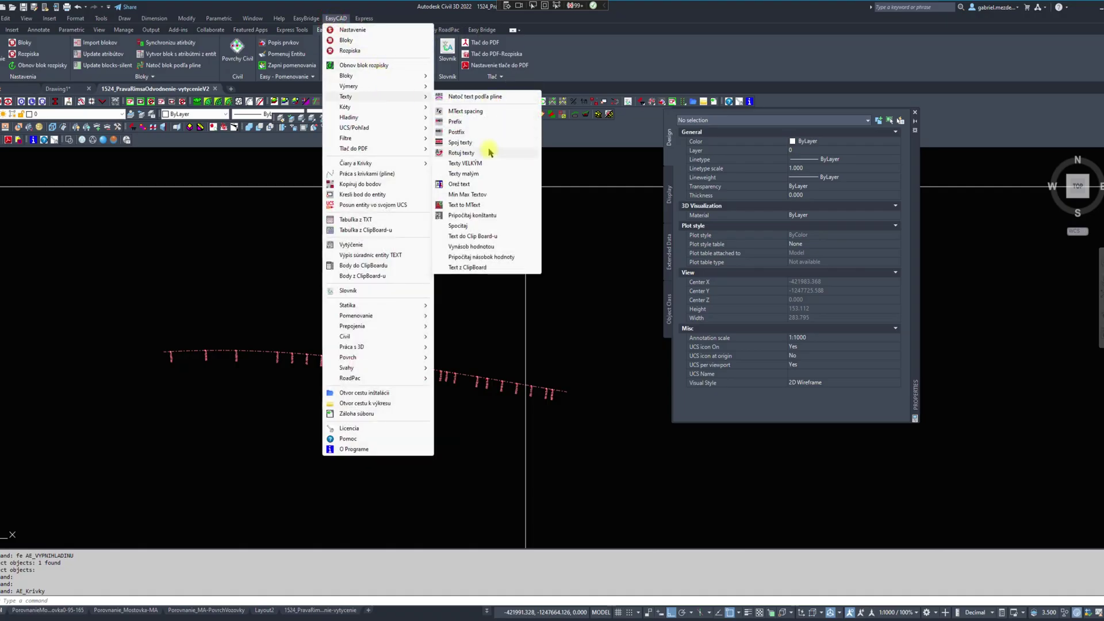
pyautogui.click(467, 154)
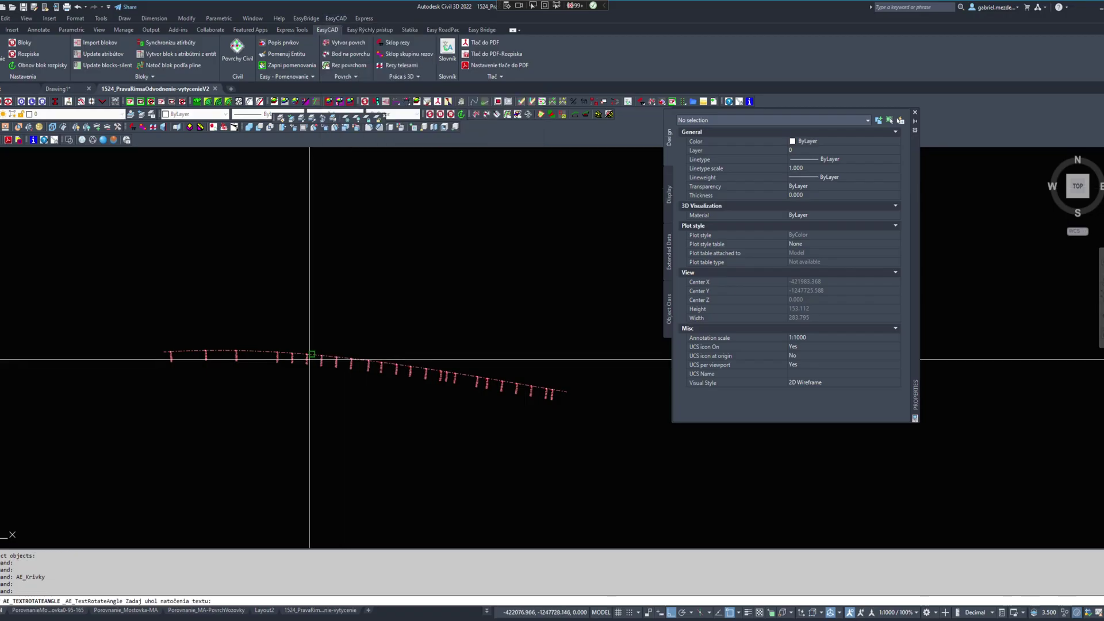
pyautogui.click(96, 297)
pyautogui.click(591, 454)
pyautogui.press('Return')
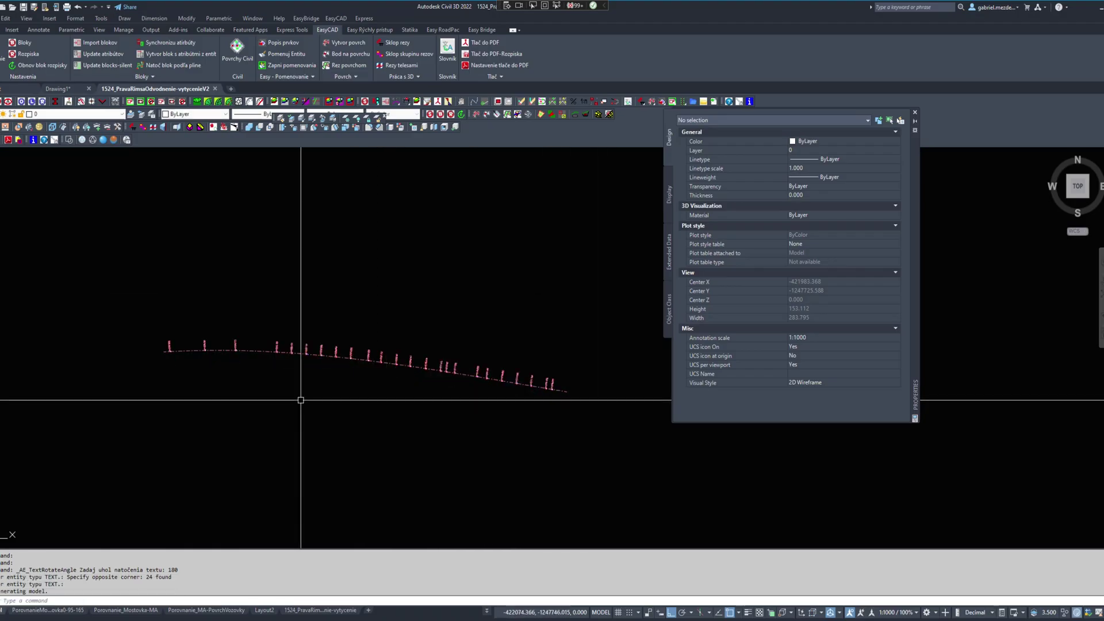
# Offset the axis curve by 2.5 to the side where the station labels stand.
pyautogui.scroll(8, 301, 400)
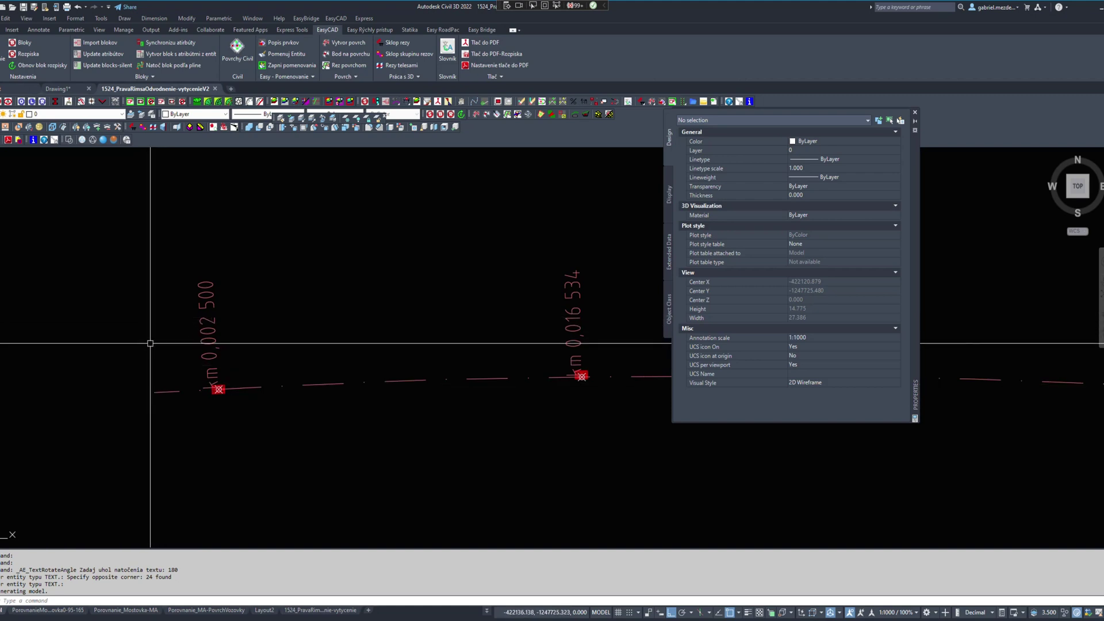
pyautogui.press('Return')
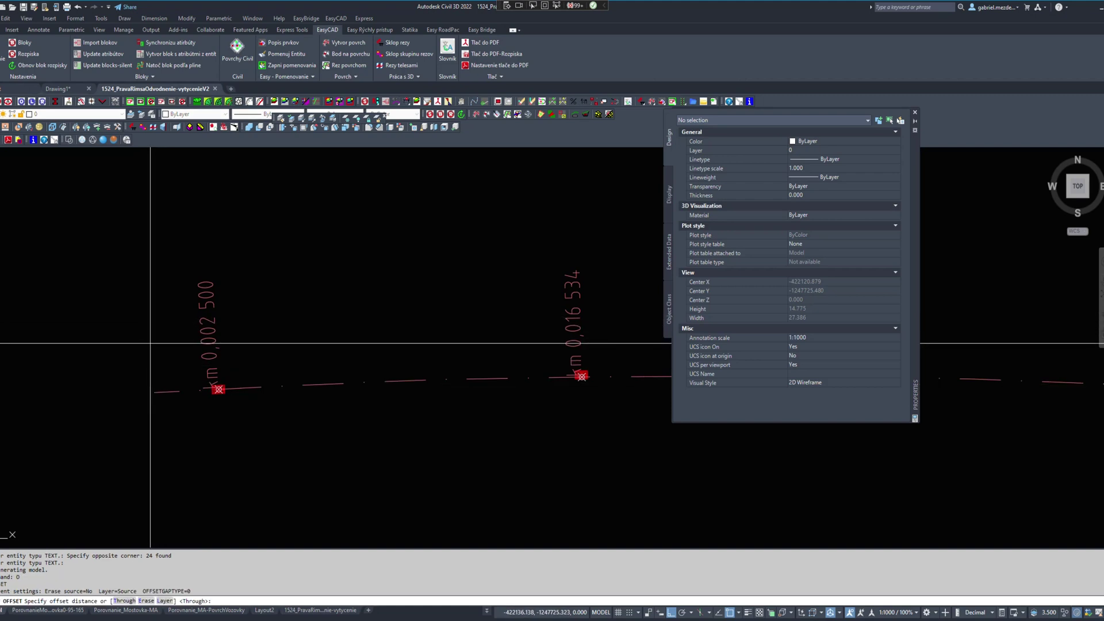
pyautogui.write('2.5')
pyautogui.press('Return')
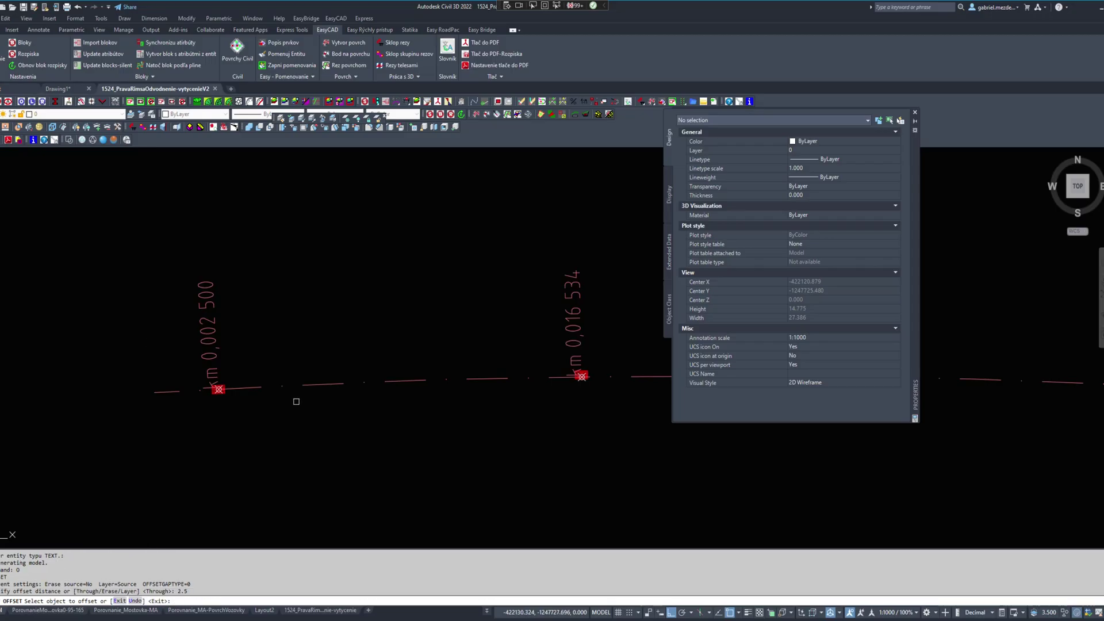
pyautogui.click(237, 387)
pyautogui.click(257, 293)
pyautogui.scroll(-2, 336, 382)
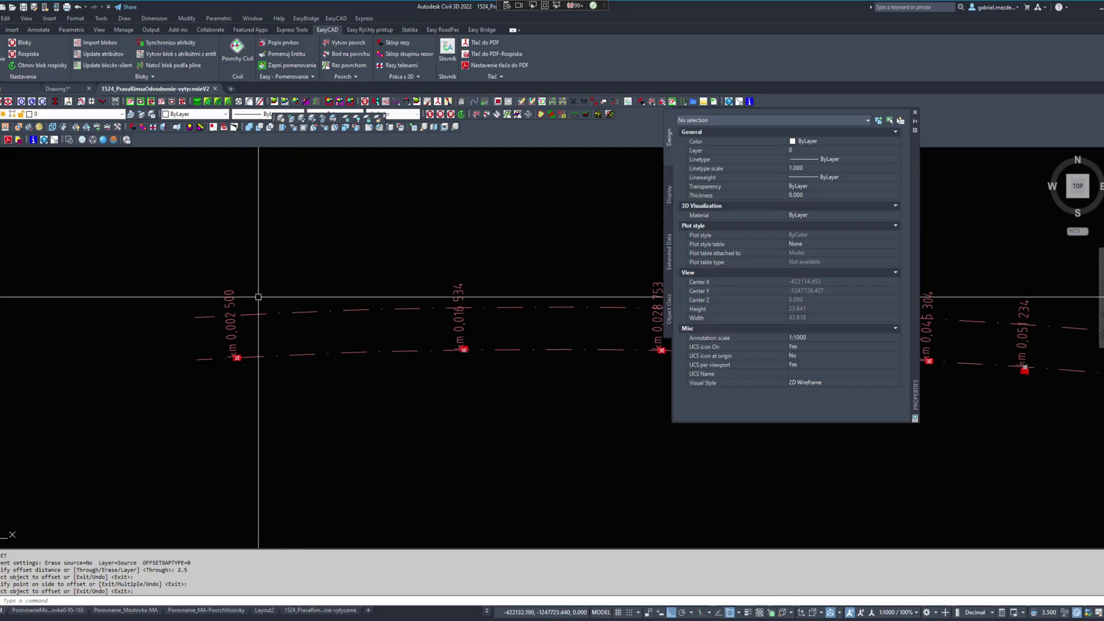
pyautogui.write('qs')
pyautogui.press('Return')
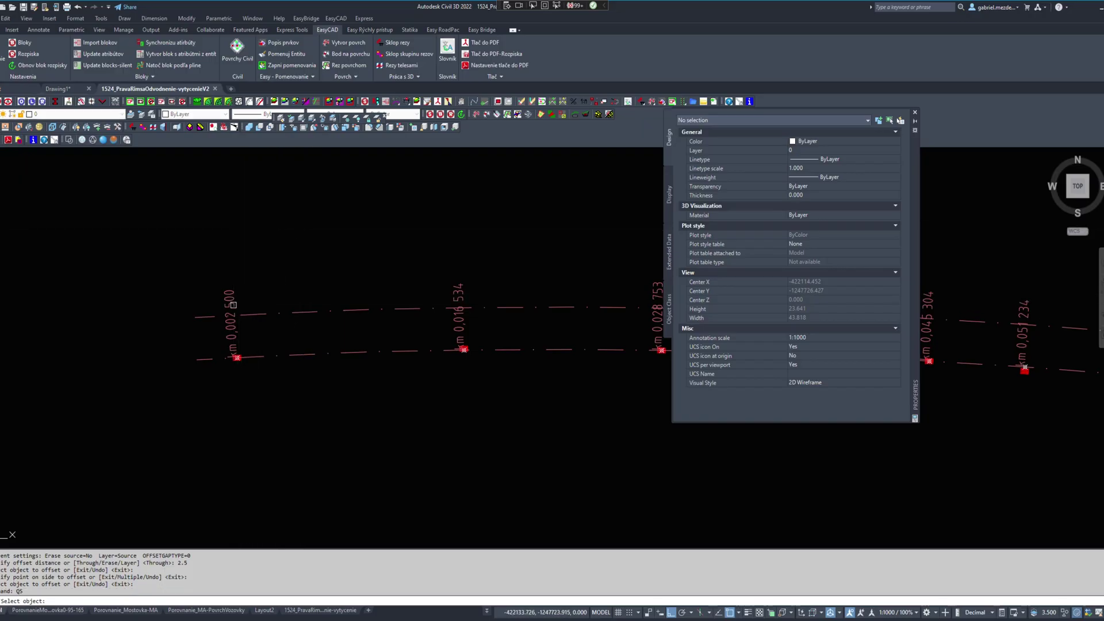
pyautogui.press('Escape')
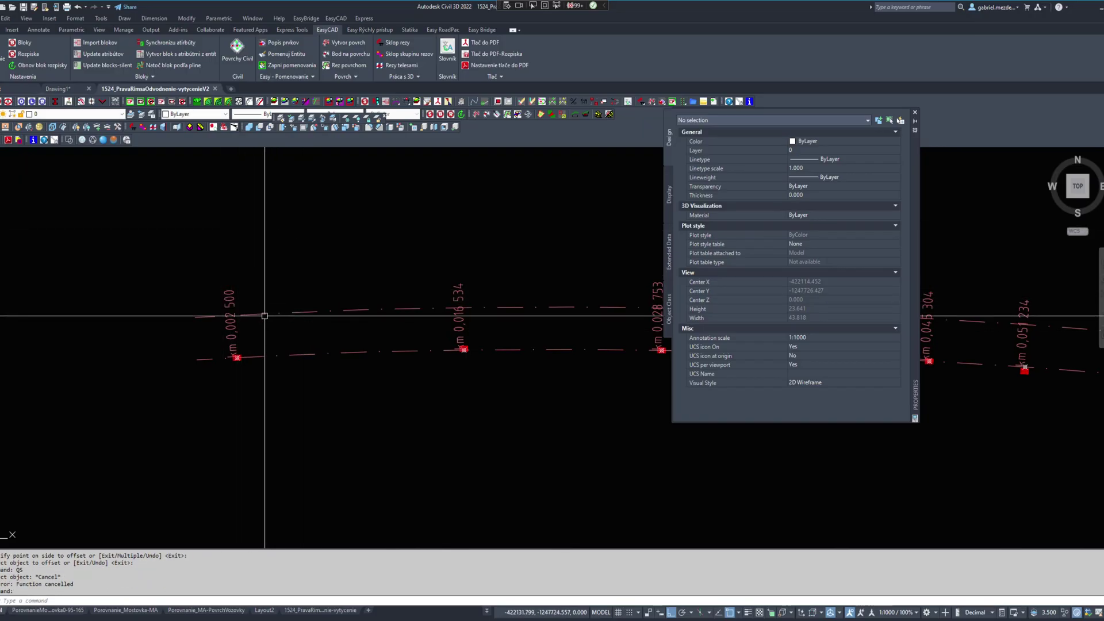
# Select all station labels by example with QS and shift them by 3 along their local X direction with MB.
pyautogui.scroll(-4, 264, 316)
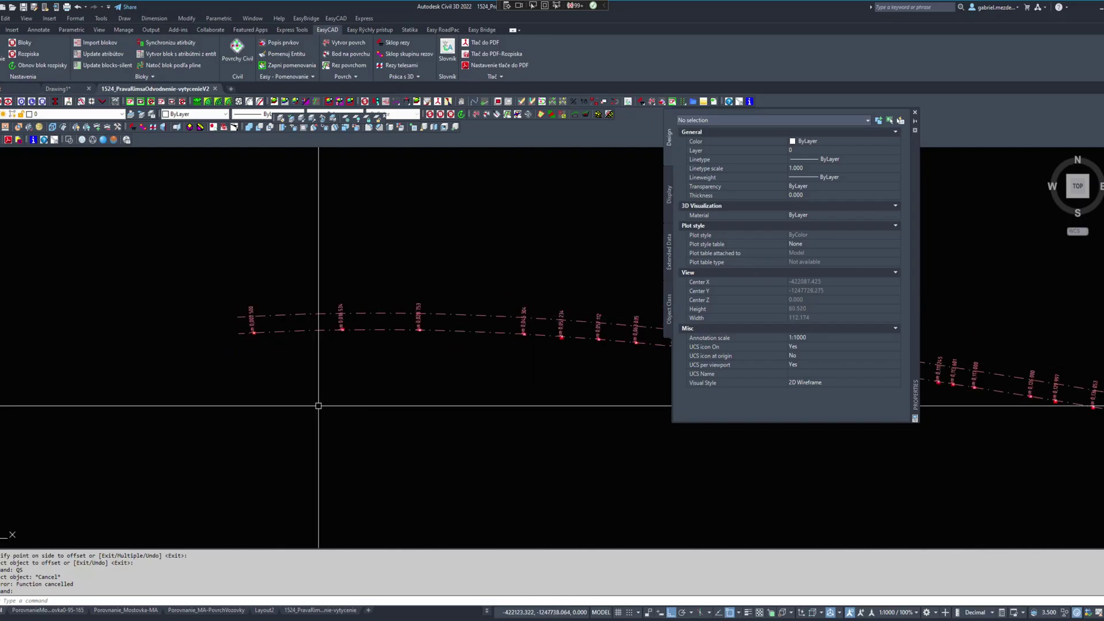
pyautogui.moveTo(319, 406); pyautogui.dragTo(241, 448, button='middle')
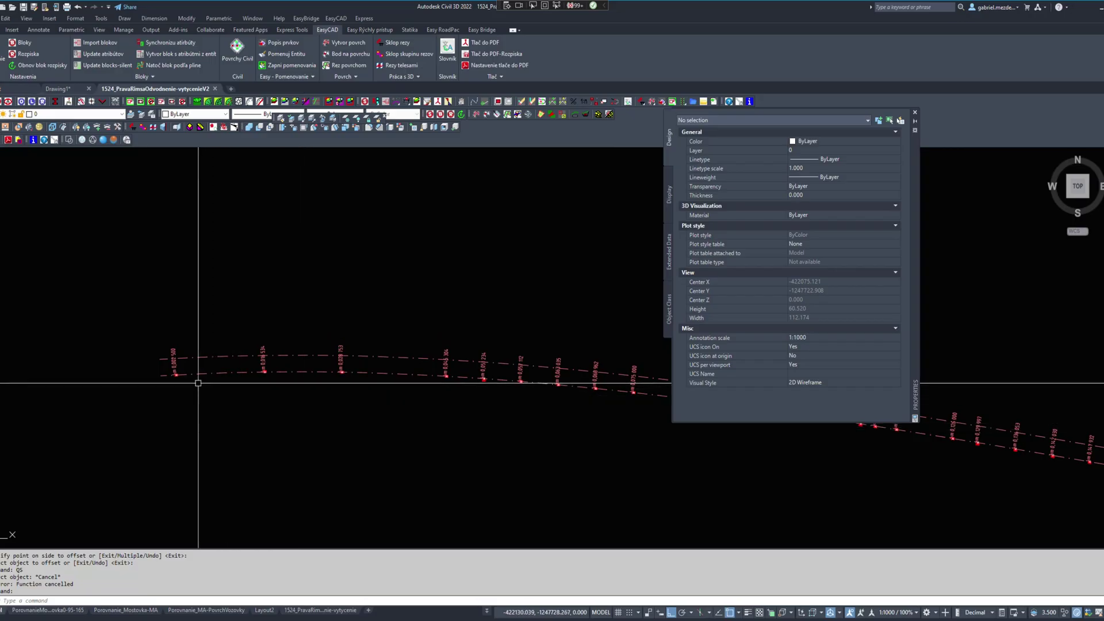
pyautogui.write('s')
pyautogui.press('Return')
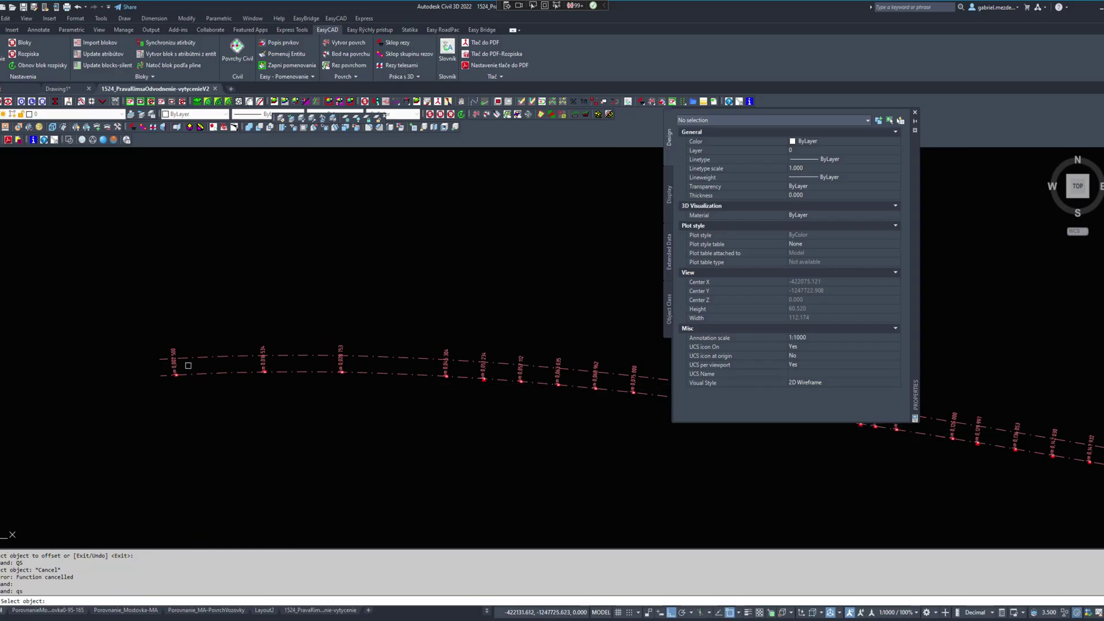
pyautogui.scroll(-5, 173, 348)
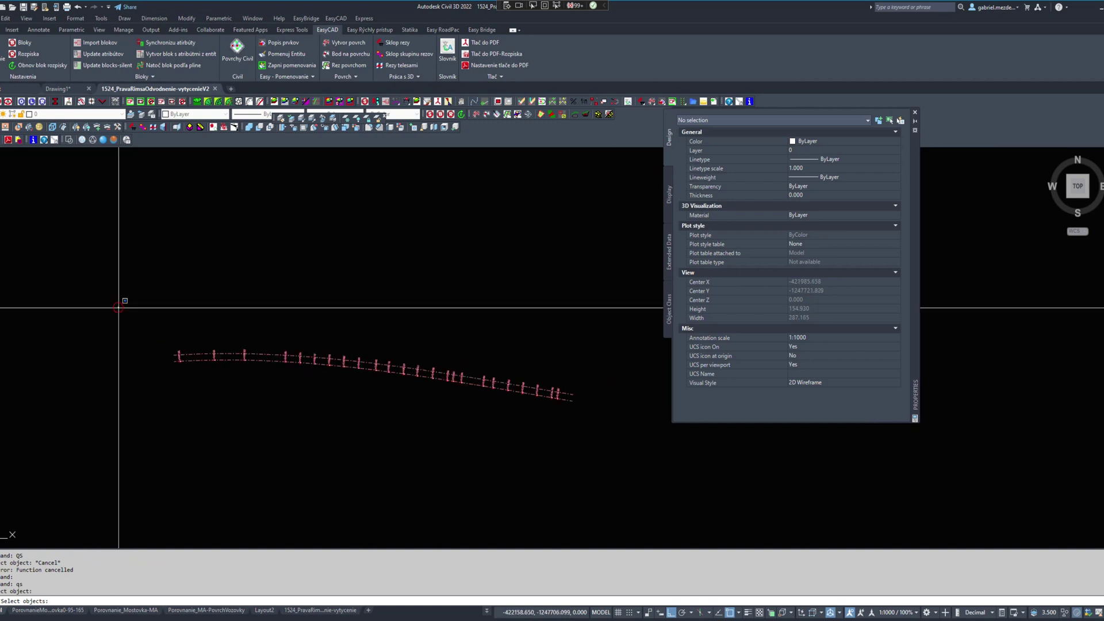
pyautogui.click(118, 308)
pyautogui.click(604, 421)
pyautogui.press('Return')
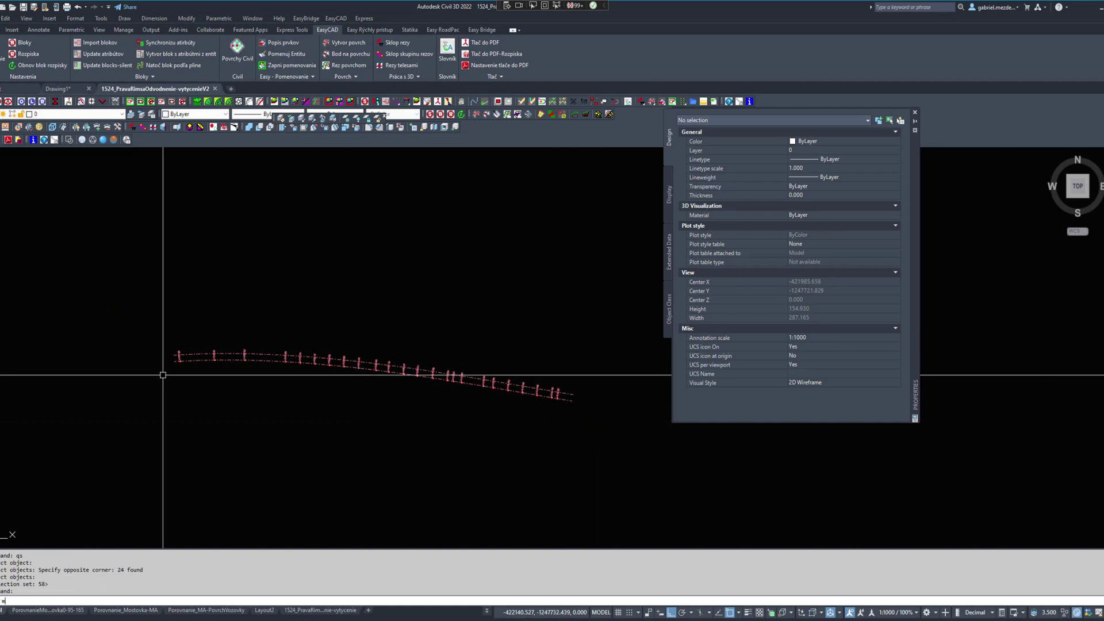
pyautogui.write('mb')
pyautogui.press('Return')
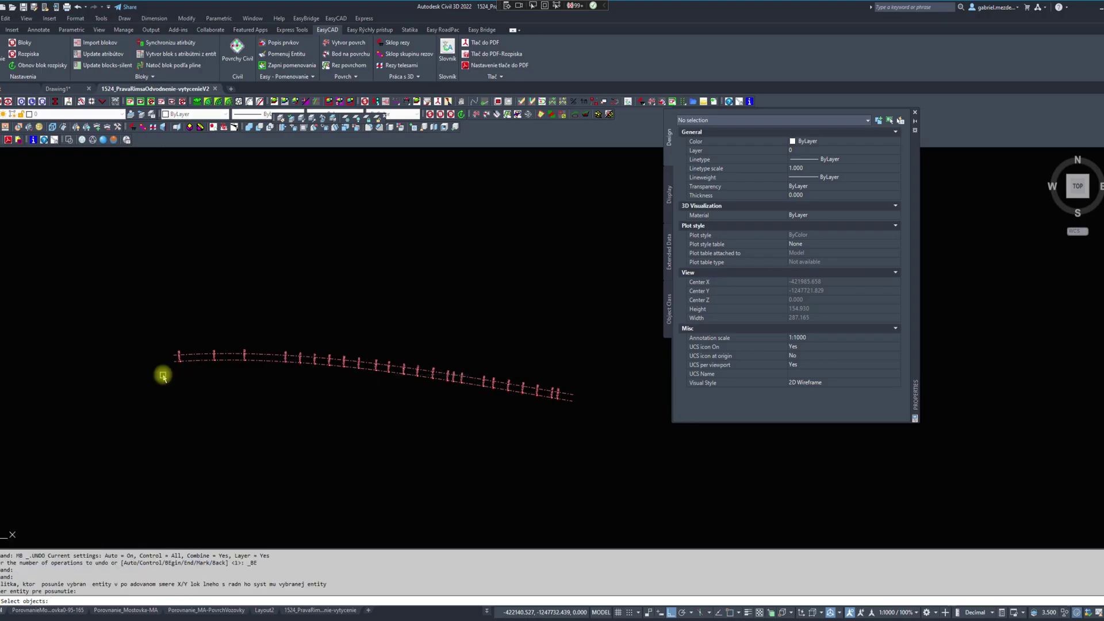
pyautogui.write('p')
pyautogui.press('Return')
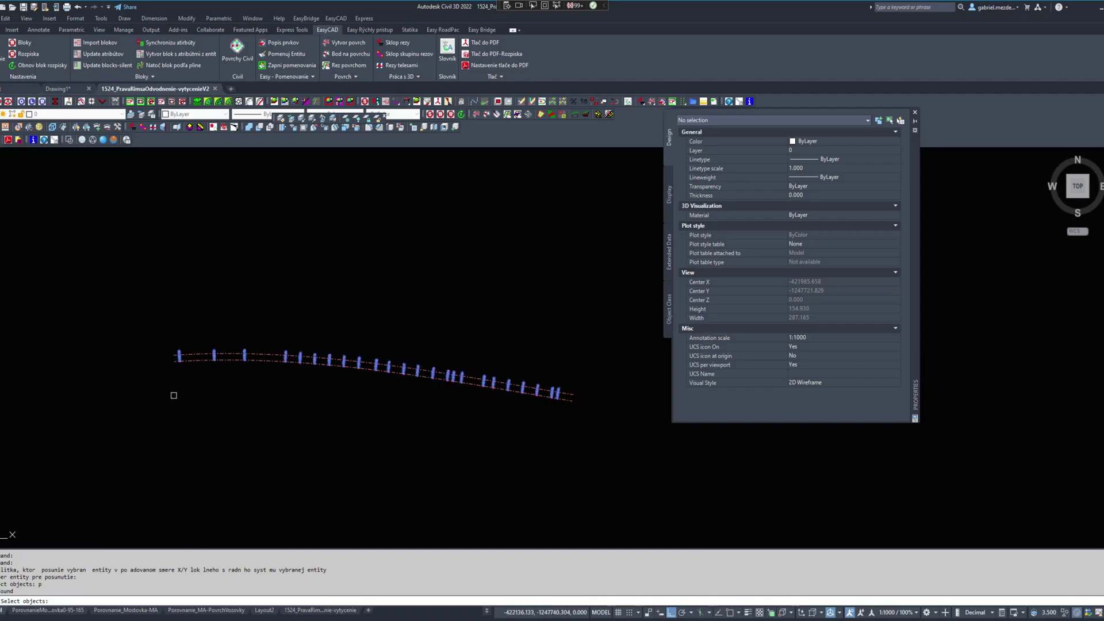
pyautogui.press('Return')
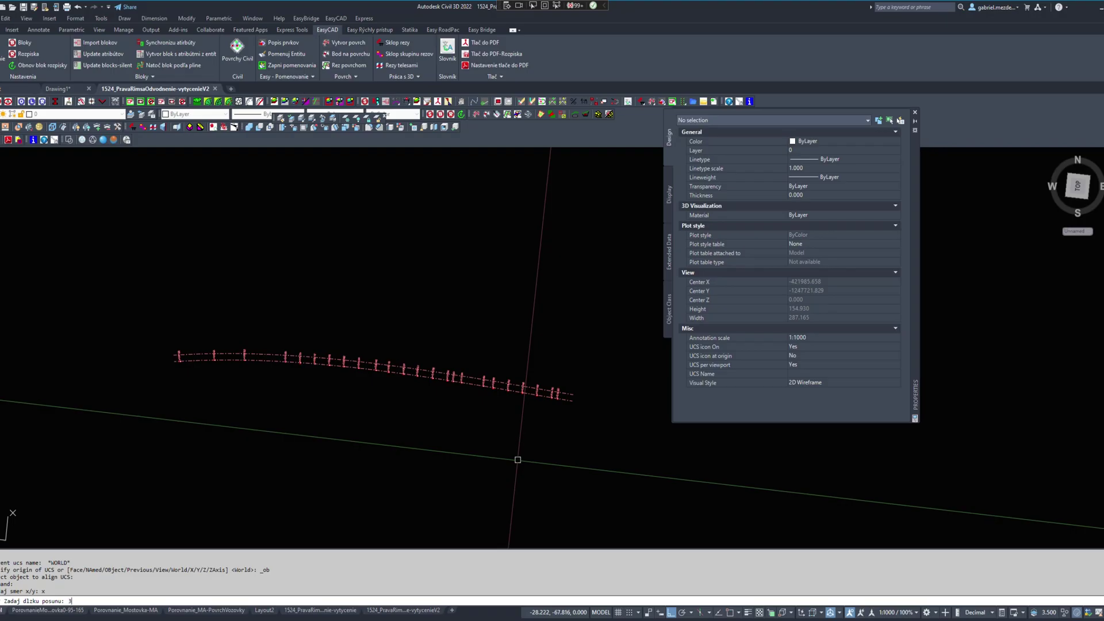
pyautogui.press('Return')
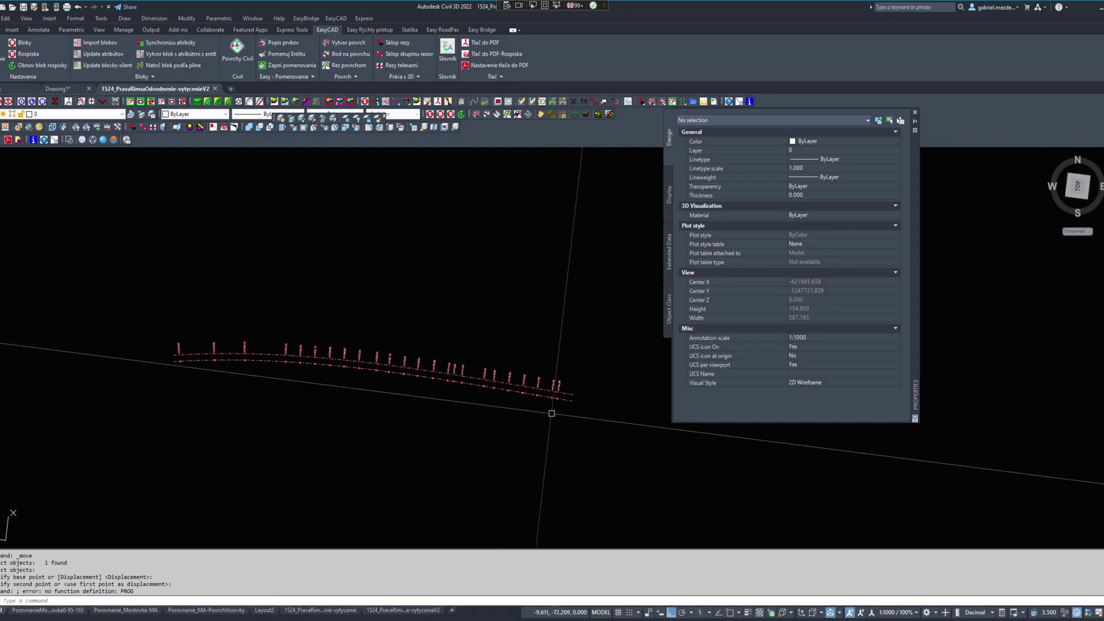
# Restore the World coordinate system in place of the unnamed UCS left by the label shift.
pyautogui.scroll(5, 374, 384)
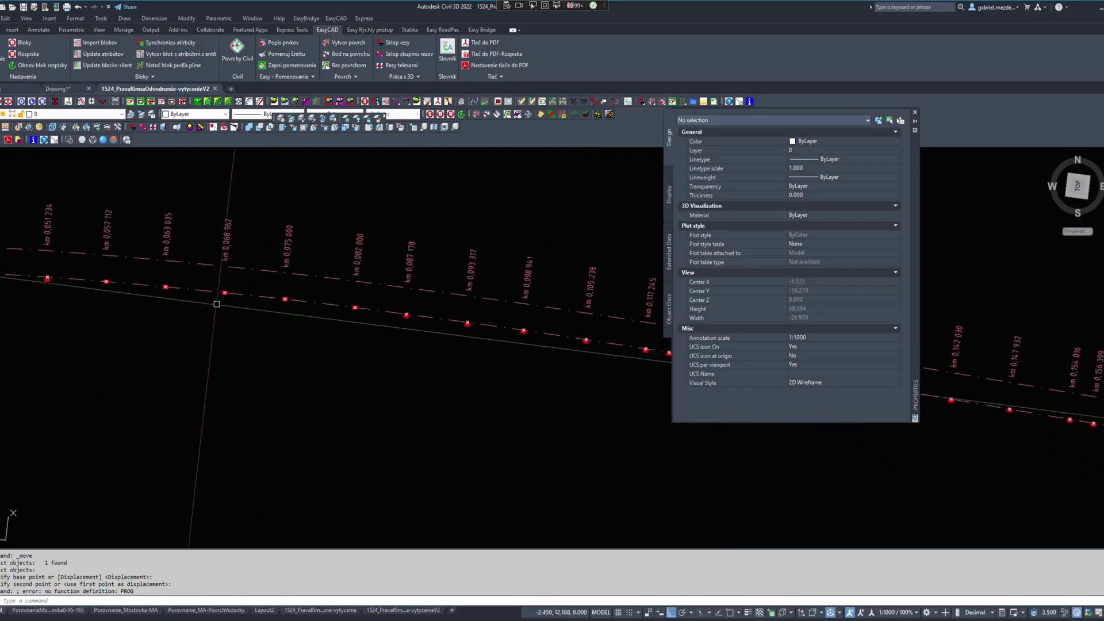
pyautogui.scroll(2, 198, 270)
pyautogui.scroll(-4, 199, 271)
pyautogui.moveTo(198, 271); pyautogui.dragTo(575, 291, button='middle')
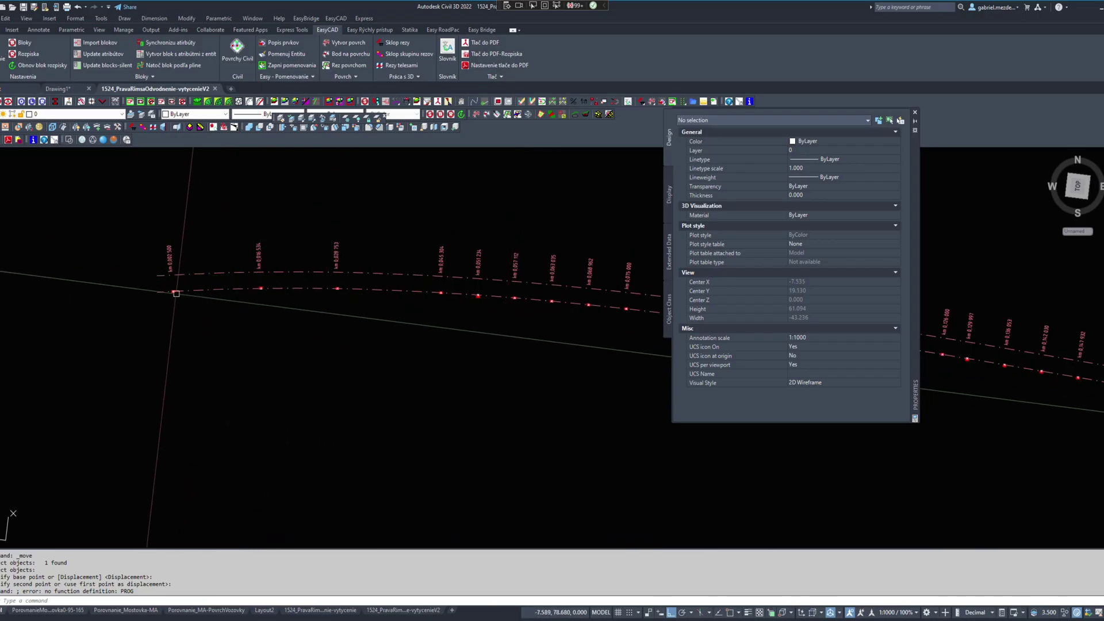
pyautogui.scroll(4, 191, 273)
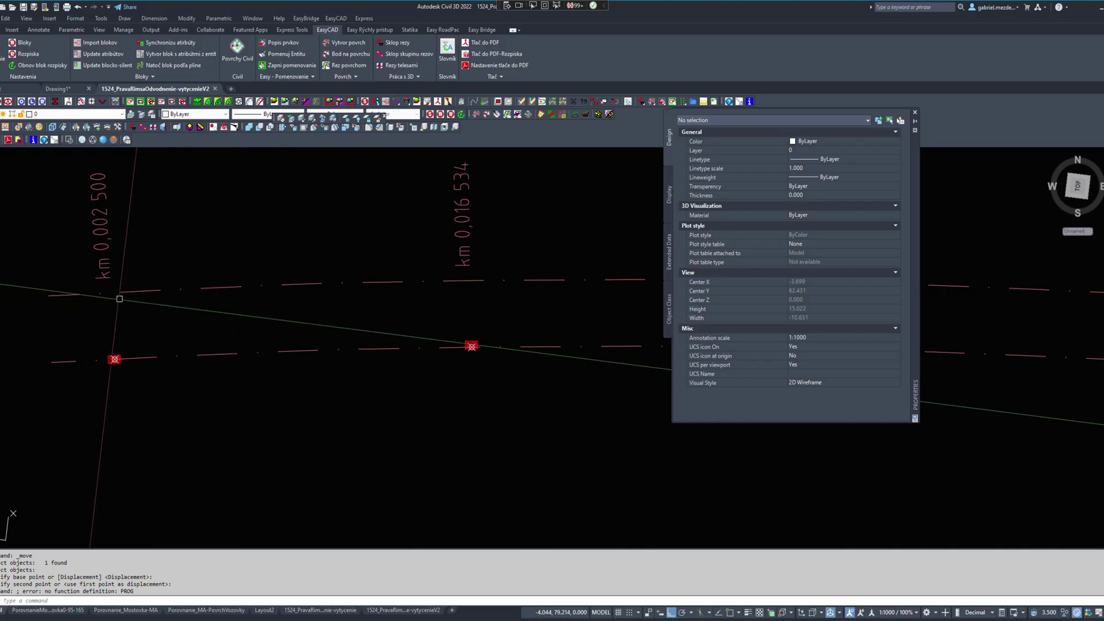
pyautogui.scroll(-3, 148, 298)
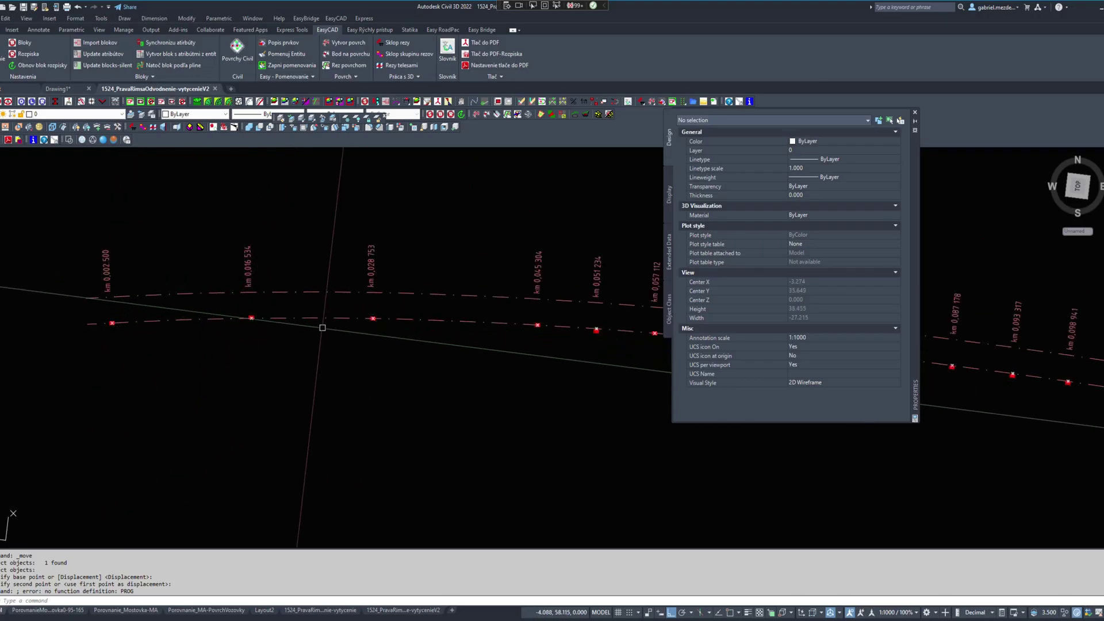
pyautogui.scroll(-4, 270, 343)
pyautogui.write('a')
pyautogui.press('Return')
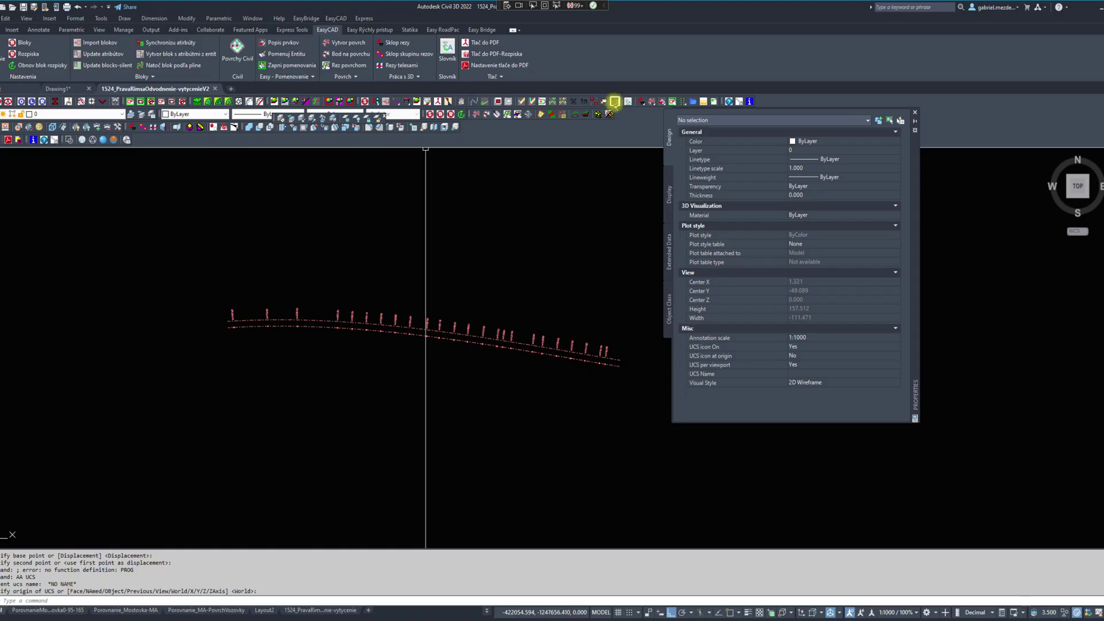
# Draw a polyline through all the projected inlet points on the axis, with the points sorted by x.
pyautogui.click(614, 101)
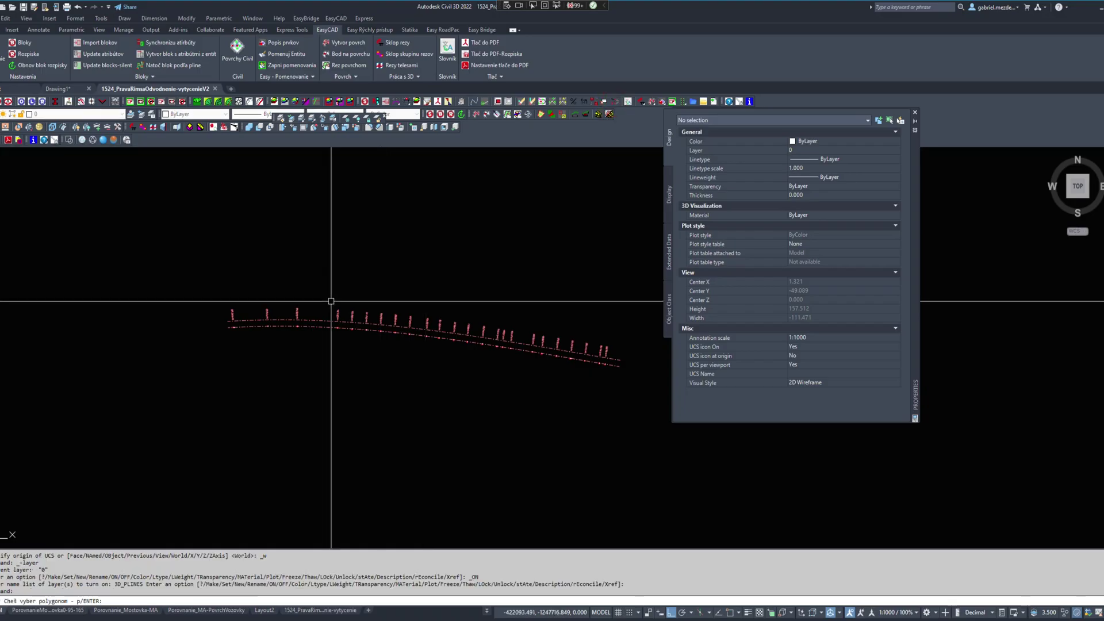
pyautogui.rightClick(207, 348)
pyautogui.click(176, 268)
pyautogui.moveTo(598, 382); pyautogui.dragTo(485, 373, button='middle')
pyautogui.click(551, 381)
pyautogui.rightClick(550, 381)
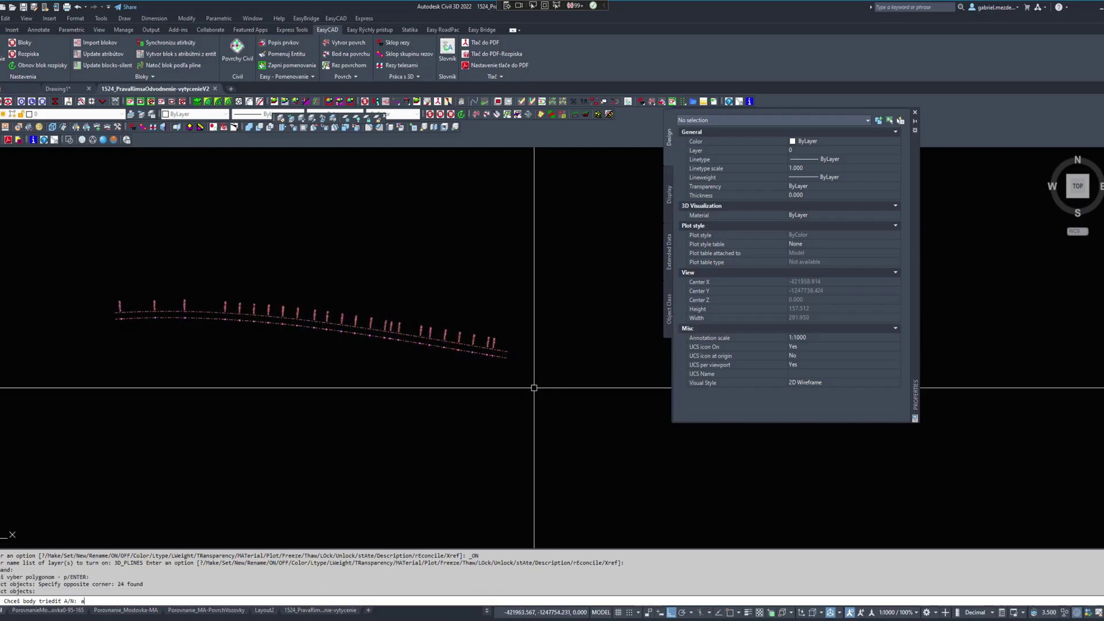
pyautogui.press('Return')
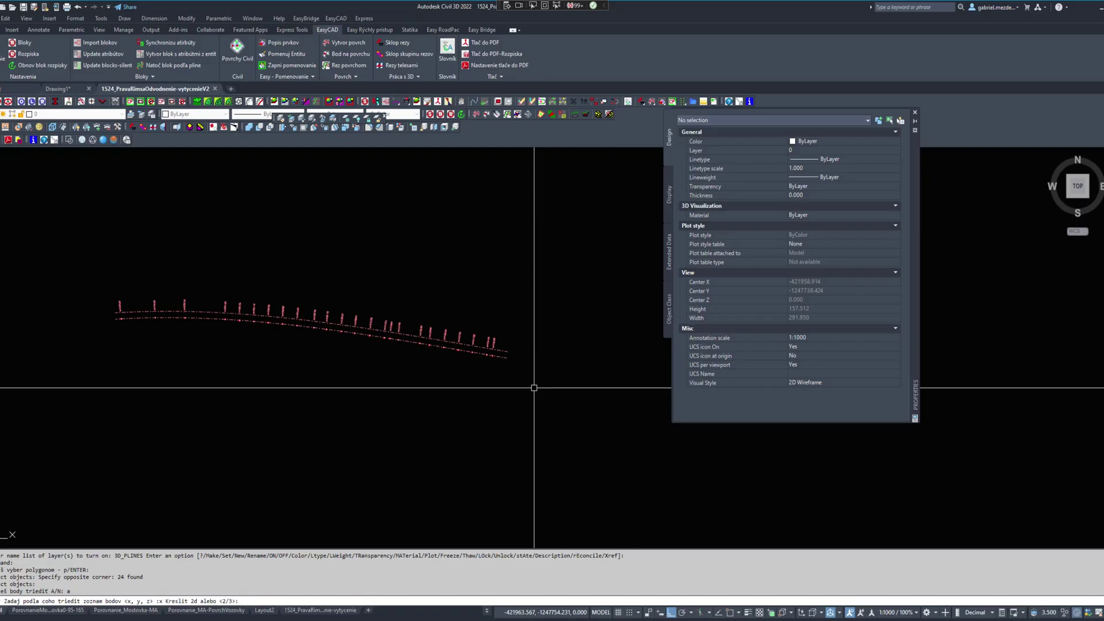
pyautogui.press('Return')
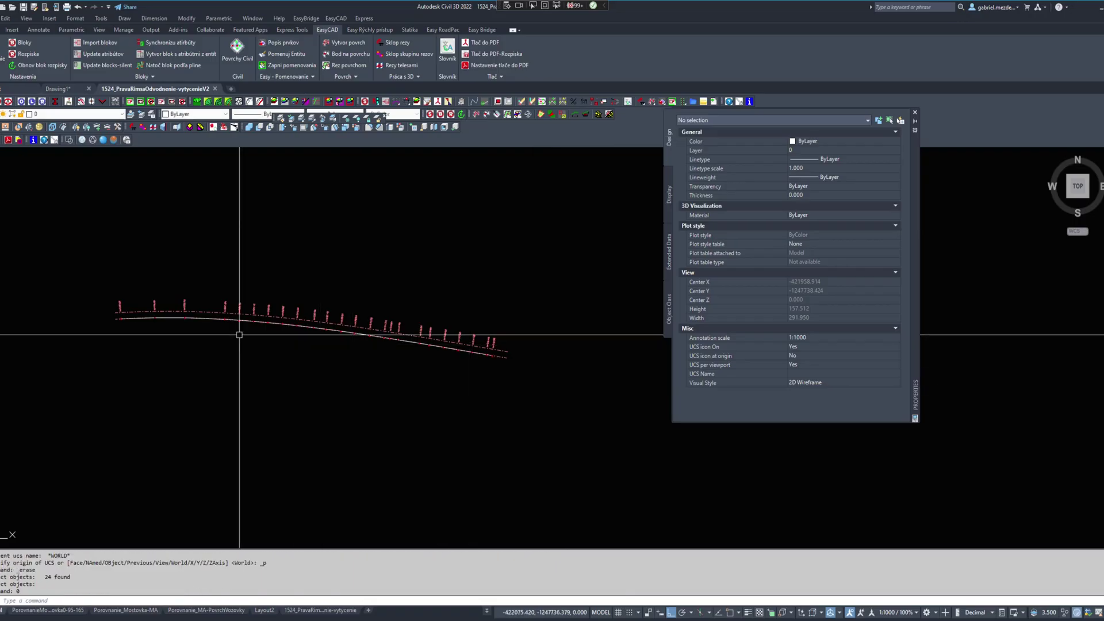
# Dimension the segments of the polyline through the projected inlet points with AE_KOTUJPLINE, using a dimension offset of 2.5.
pyautogui.scroll(5, 148, 320)
pyautogui.scroll(-6, 147, 321)
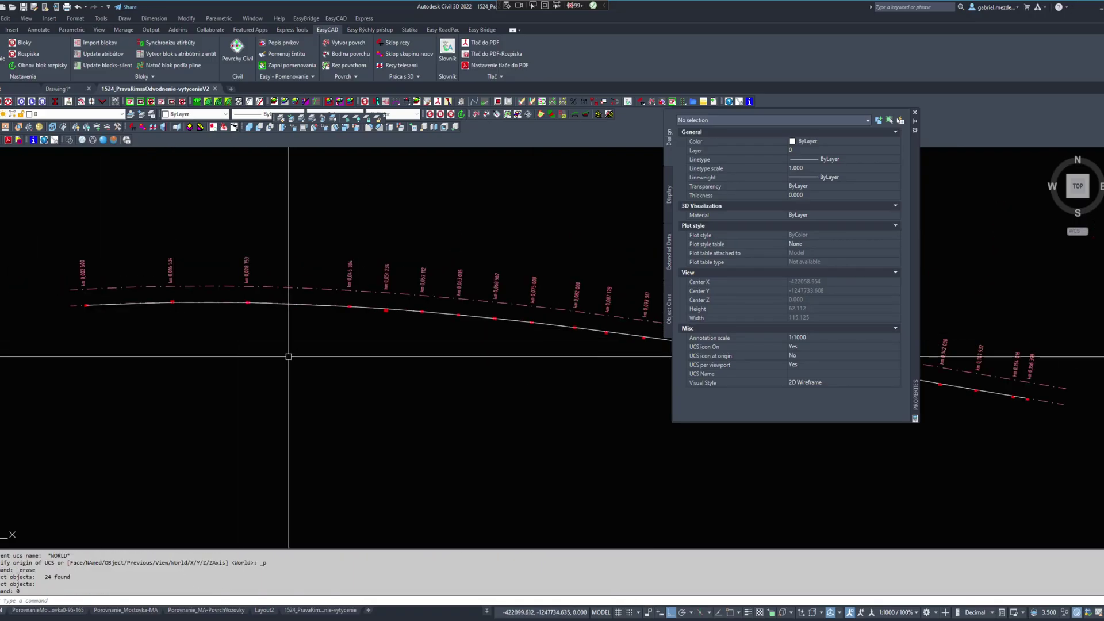
pyautogui.moveTo(473, 382); pyautogui.dragTo(322, 414, button='middle')
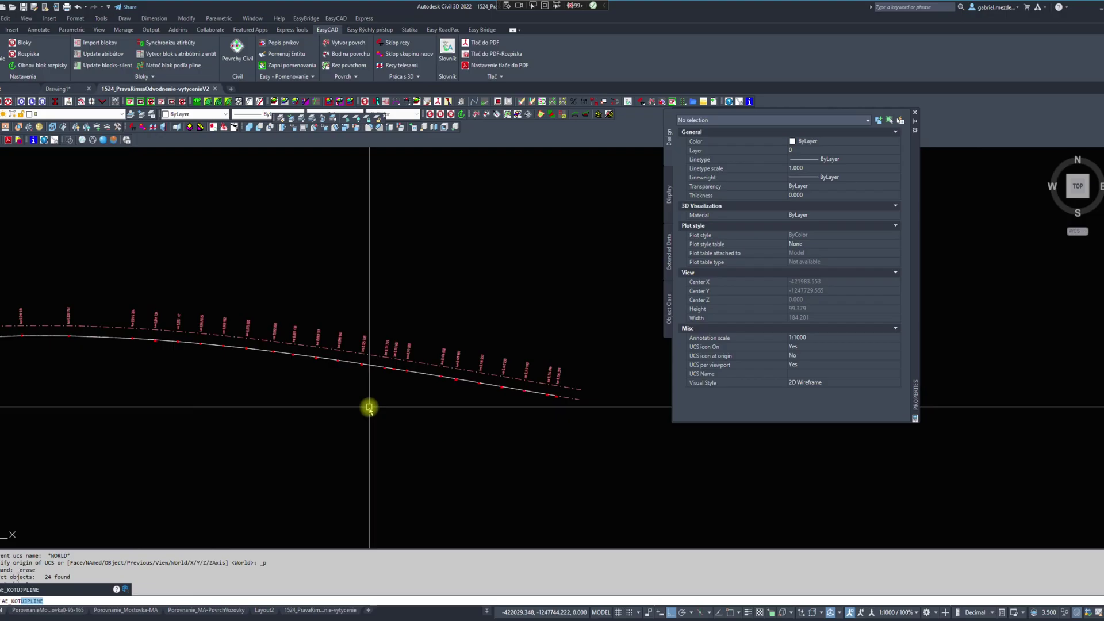
pyautogui.press('Return')
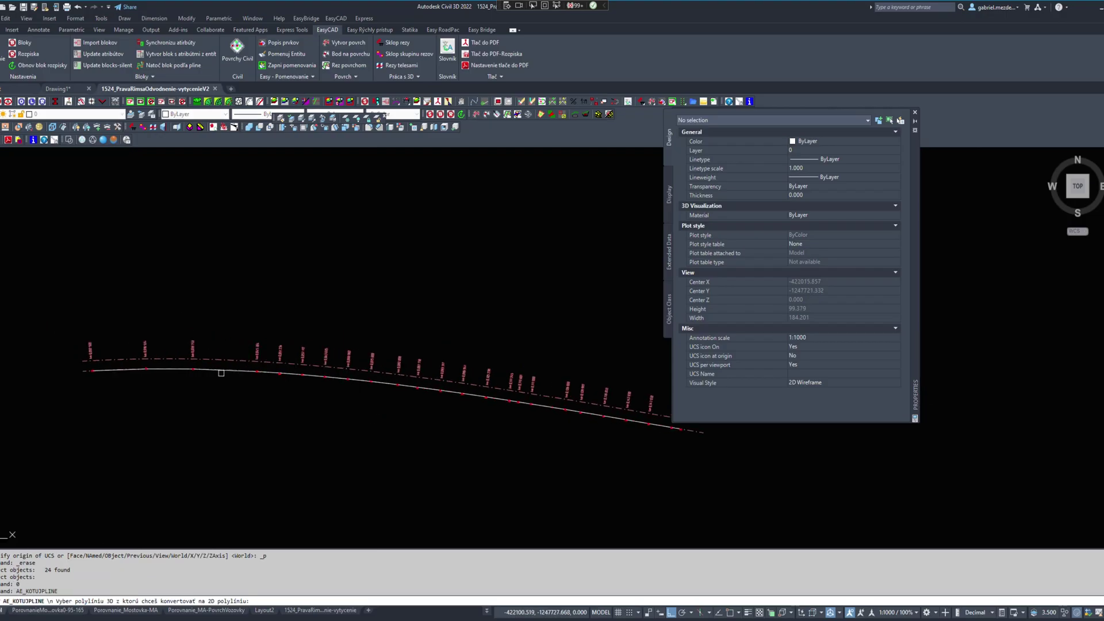
pyautogui.click(223, 371)
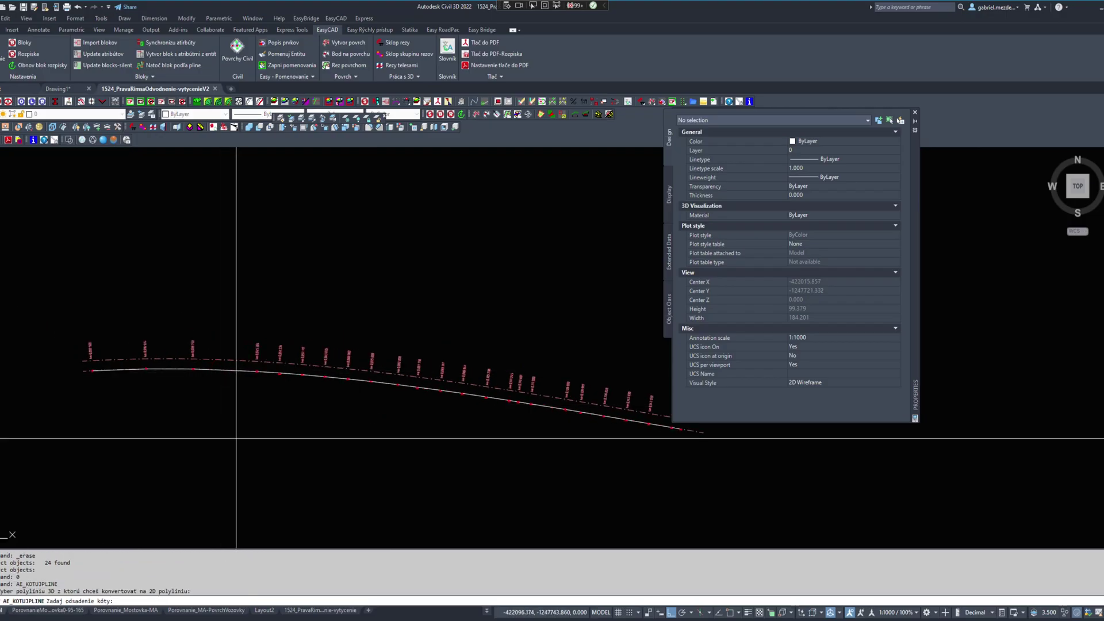
pyautogui.write('2.5')
pyautogui.press('Return')
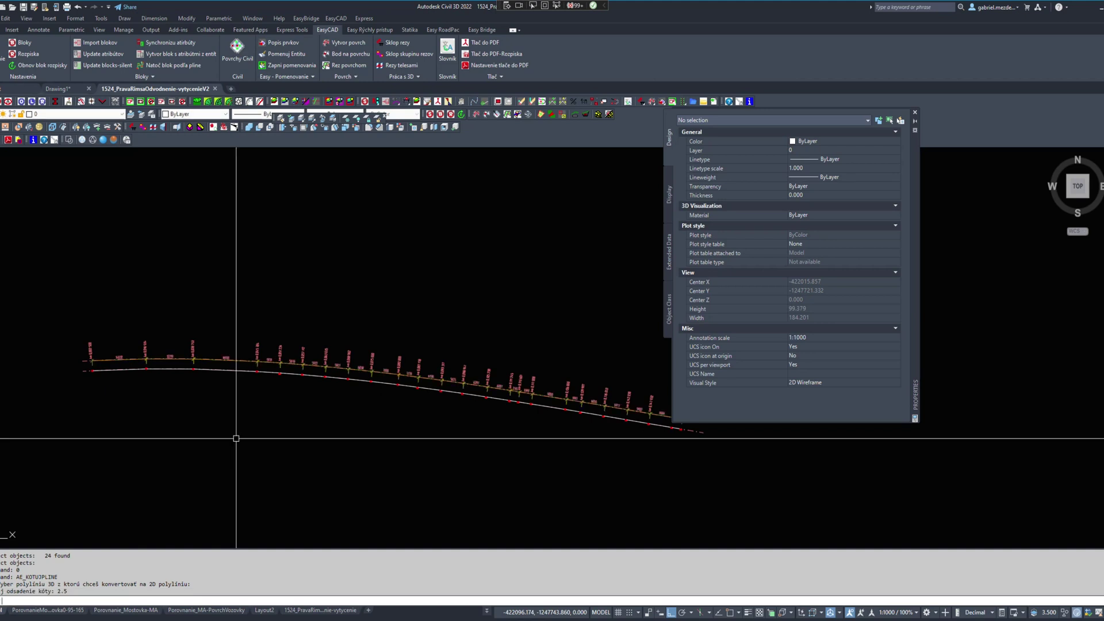
# Examine the new dimensions between the inlet points, including how neighbouring extension lines meet and how they line up with the station labels.
pyautogui.scroll(10, 264, 439)
pyautogui.scroll(-8, 402, 328)
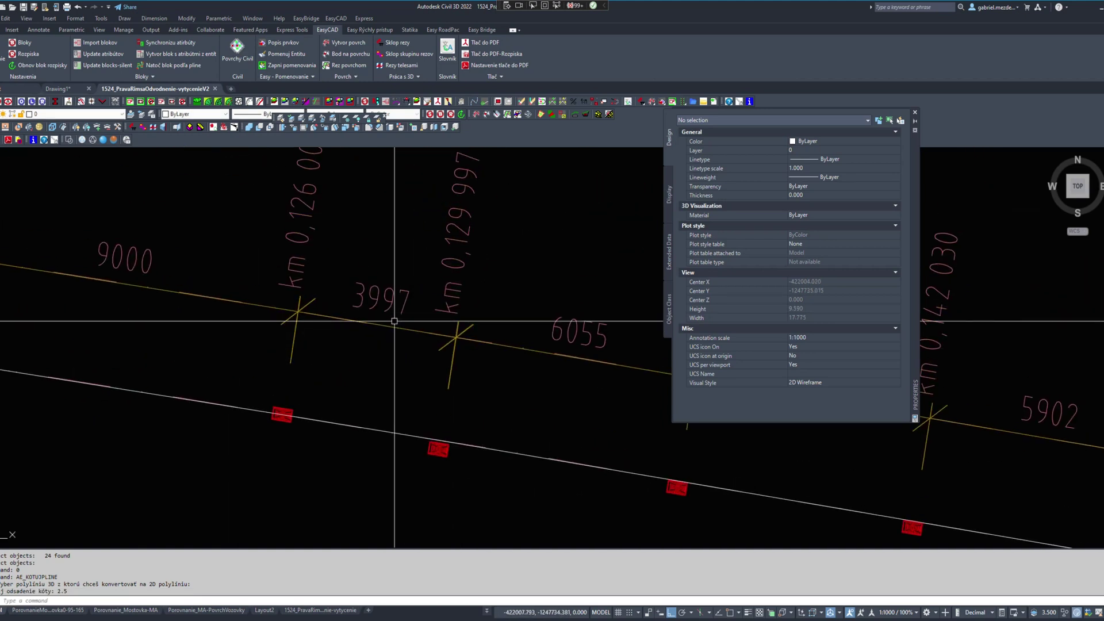
pyautogui.scroll(6, 271, 345)
pyautogui.scroll(7, 356, 257)
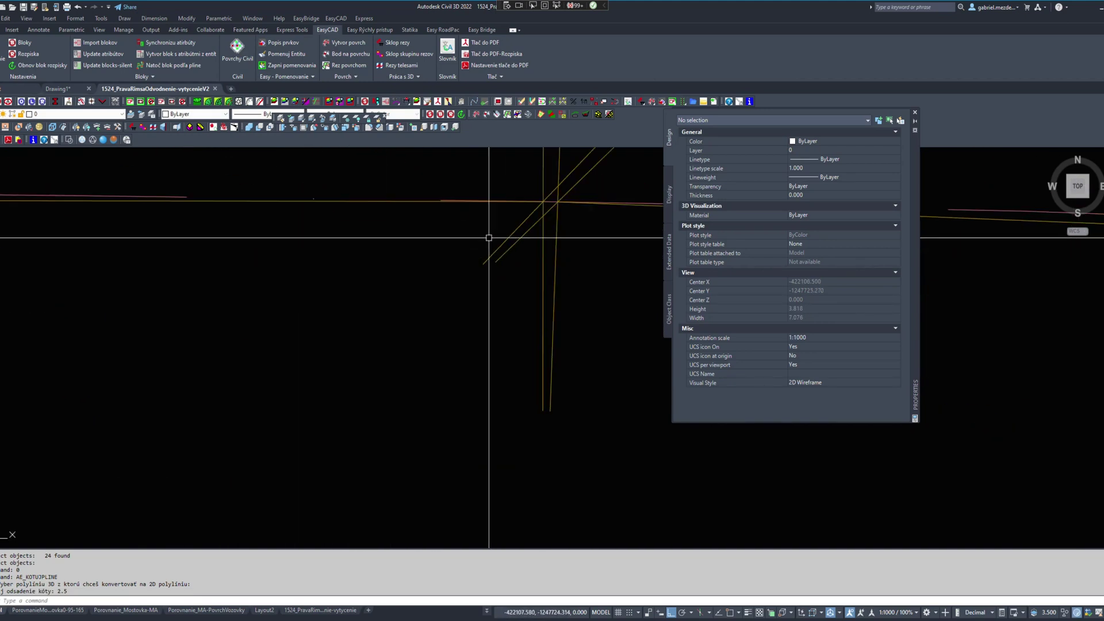
pyautogui.scroll(-4, 485, 240)
pyautogui.moveTo(483, 240); pyautogui.dragTo(475, 347, button='middle')
pyautogui.scroll(-2, 478, 347)
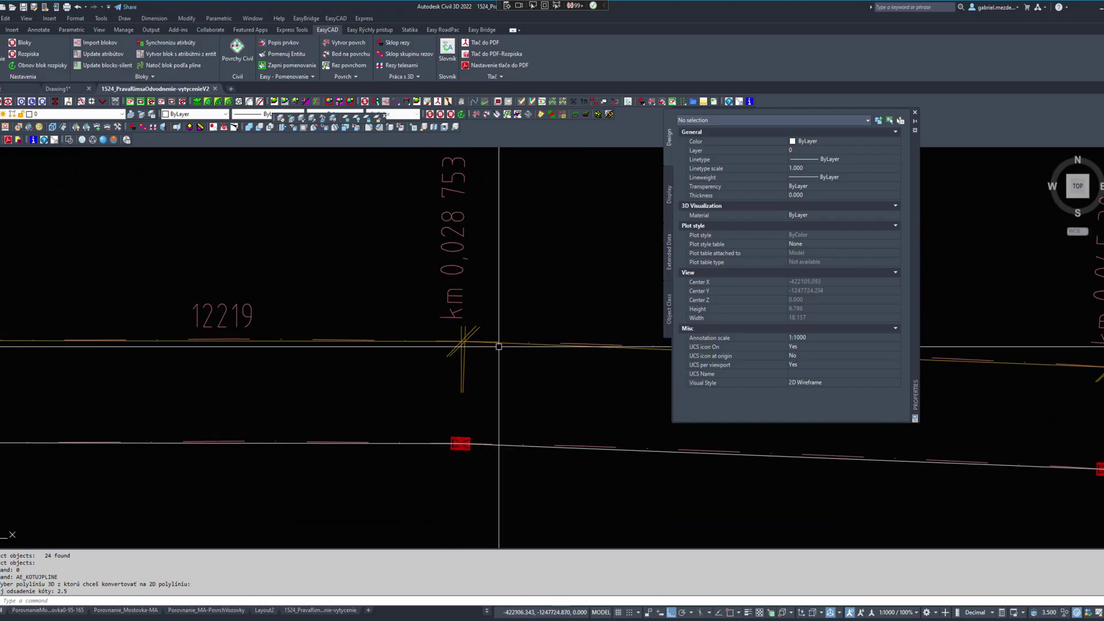
pyautogui.scroll(-2, 453, 396)
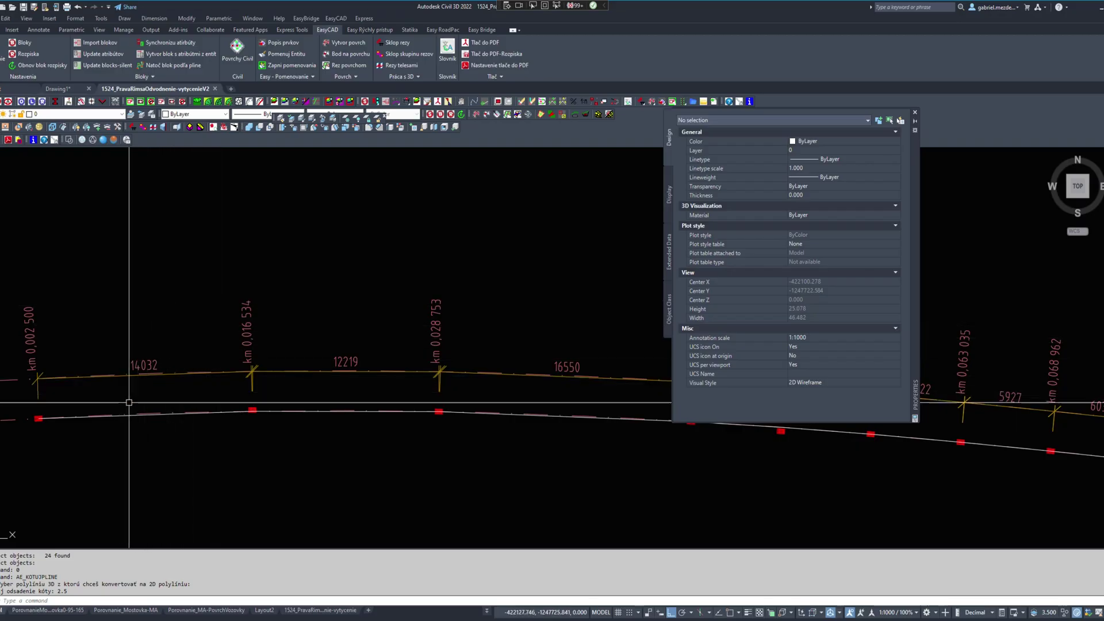
pyautogui.moveTo(242, 356); pyautogui.dragTo(286, 323, button='middle')
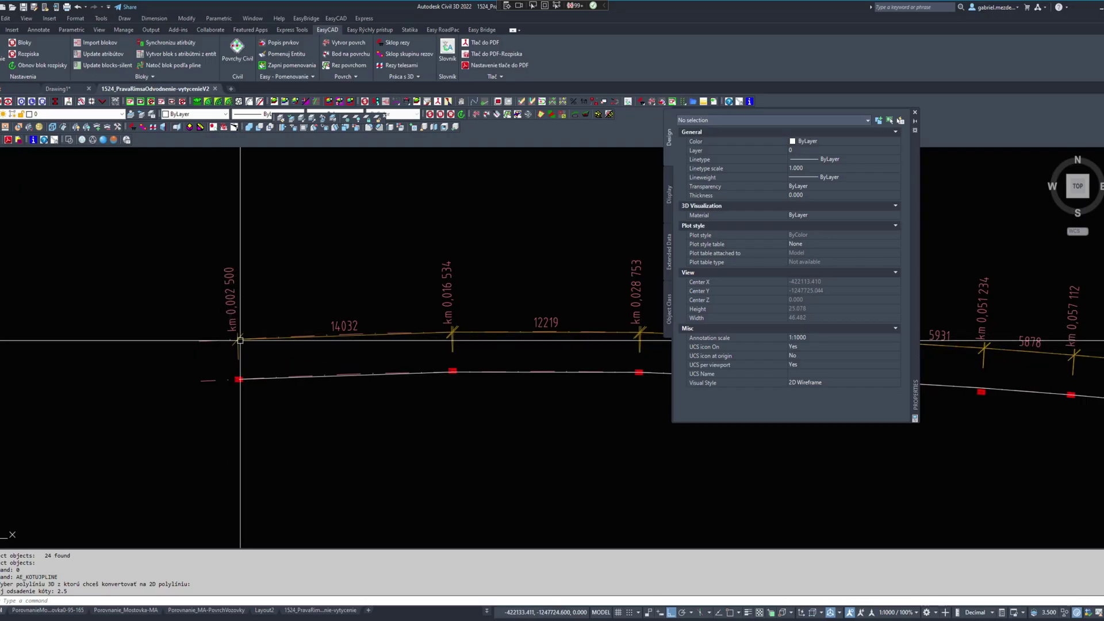
pyautogui.scroll(4, 240, 341)
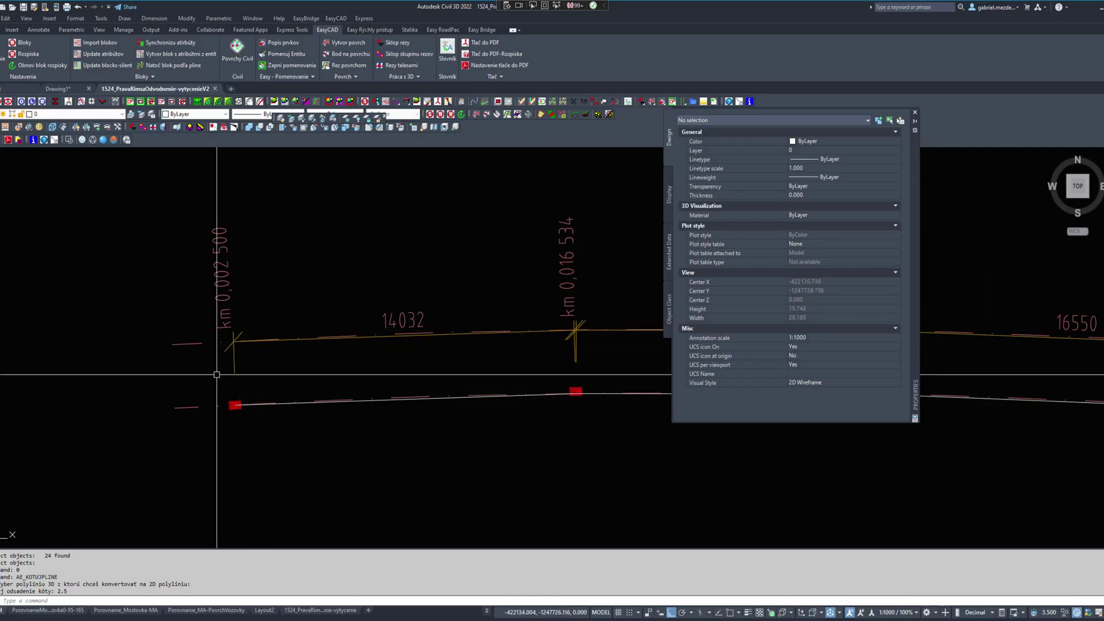
pyautogui.click(197, 342)
pyautogui.press('Escape')
pyautogui.press('Escape')
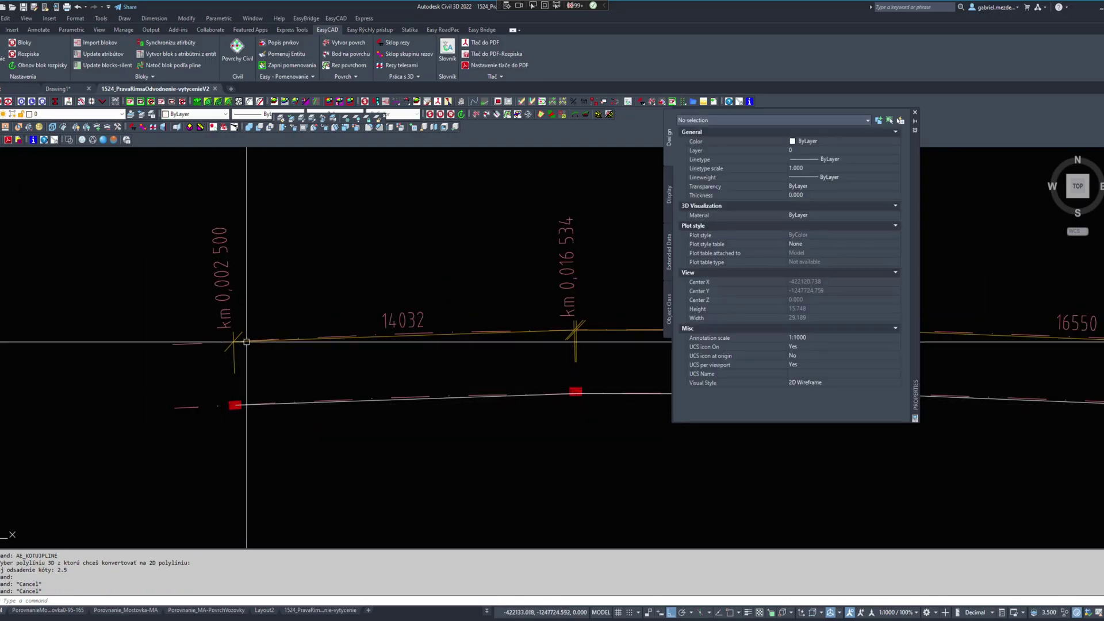
pyautogui.write('g')
pyautogui.press('space')
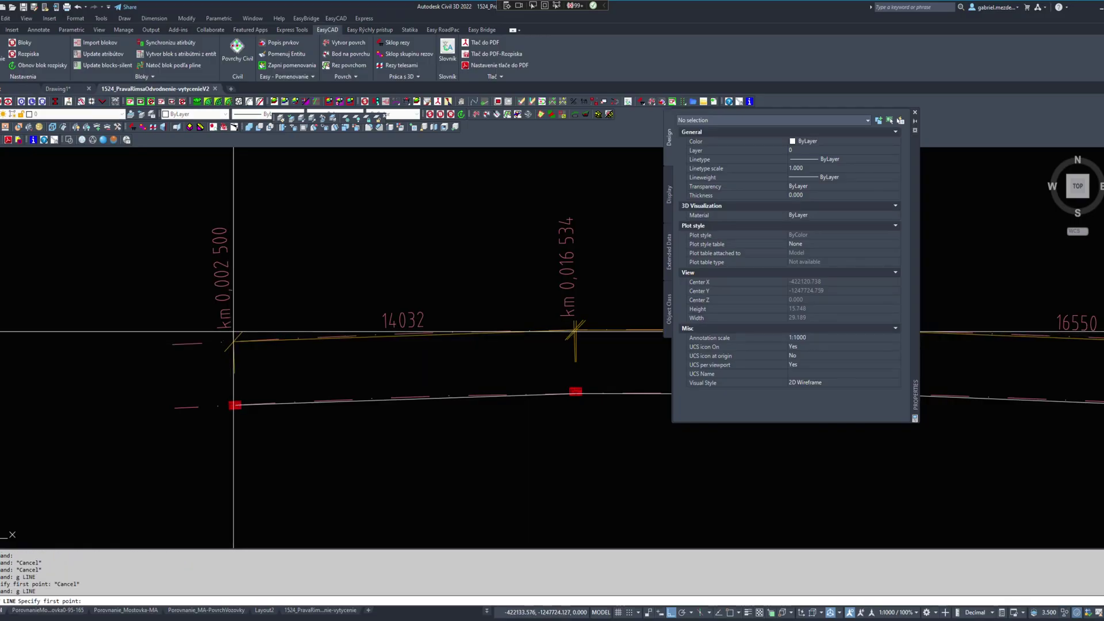
pyautogui.keyDown('shift'); pyautogui.rightClick(233, 331); pyautogui.keyUp('shift')
pyautogui.press('e')
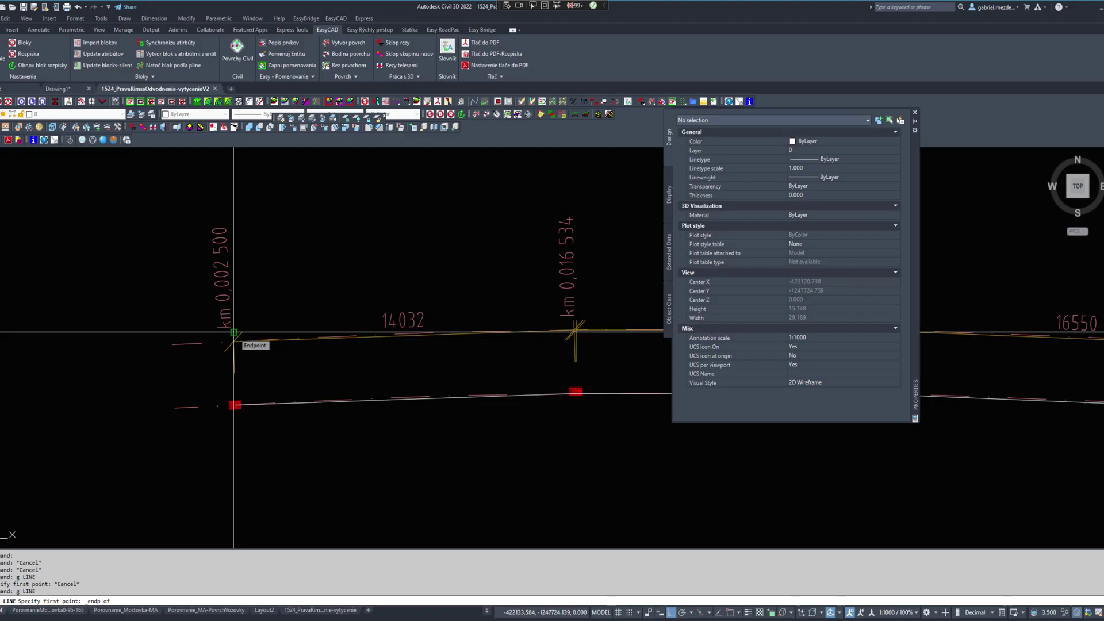
pyautogui.press('Escape')
pyautogui.press('Escape')
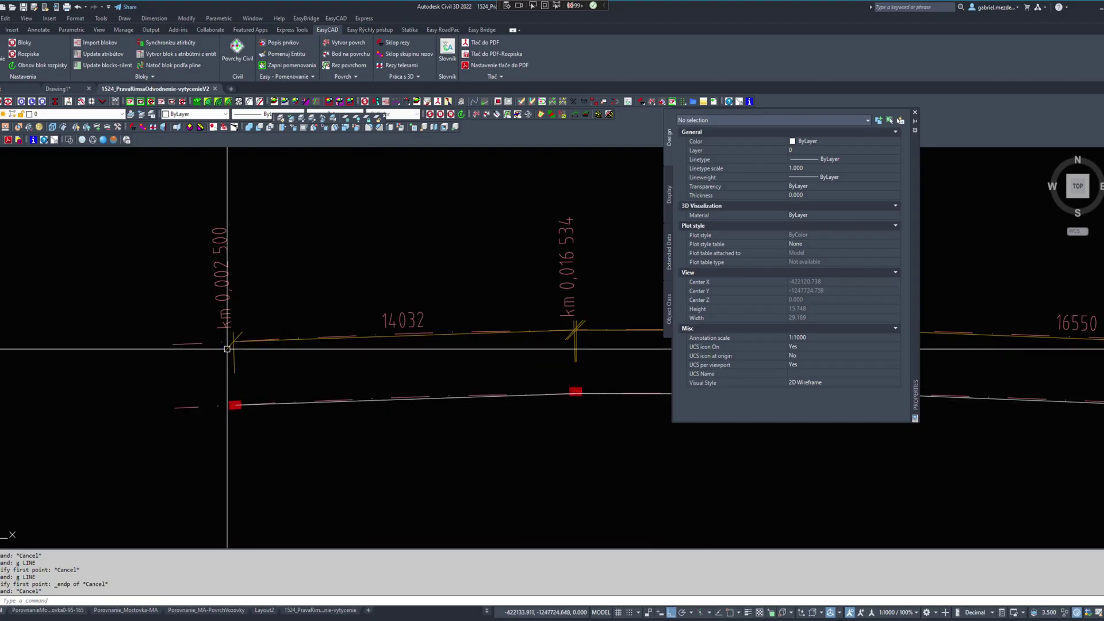
# Place point objects at the vertices of the polyline that runs through the projected inlet points.
pyautogui.moveTo(539, 401); pyautogui.dragTo(485, 406, button='middle')
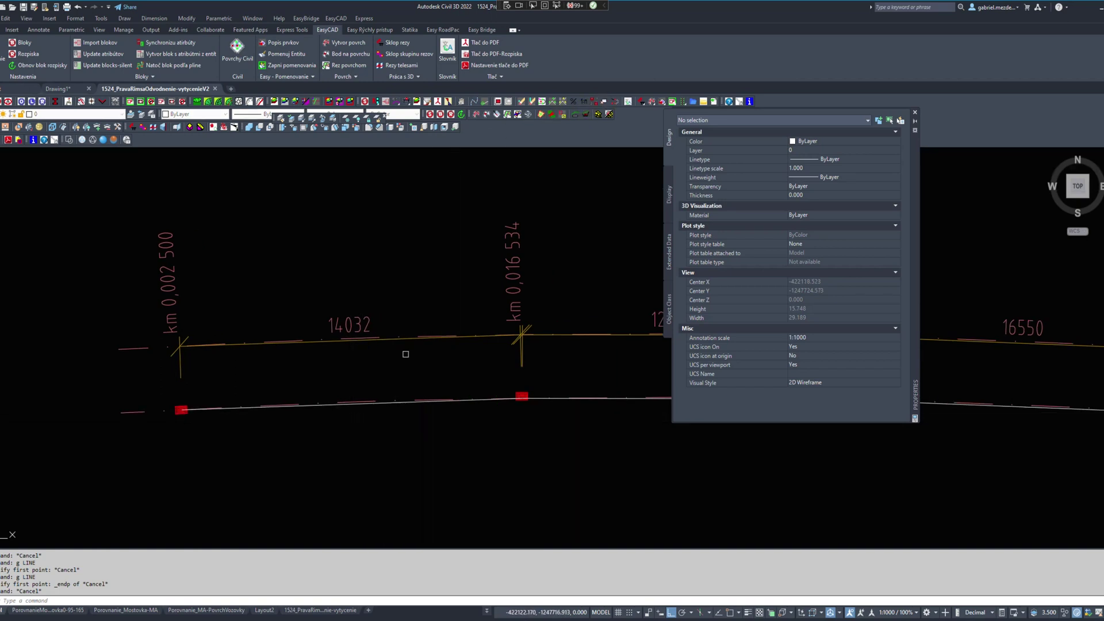
pyautogui.click(386, 403)
pyautogui.press('Return')
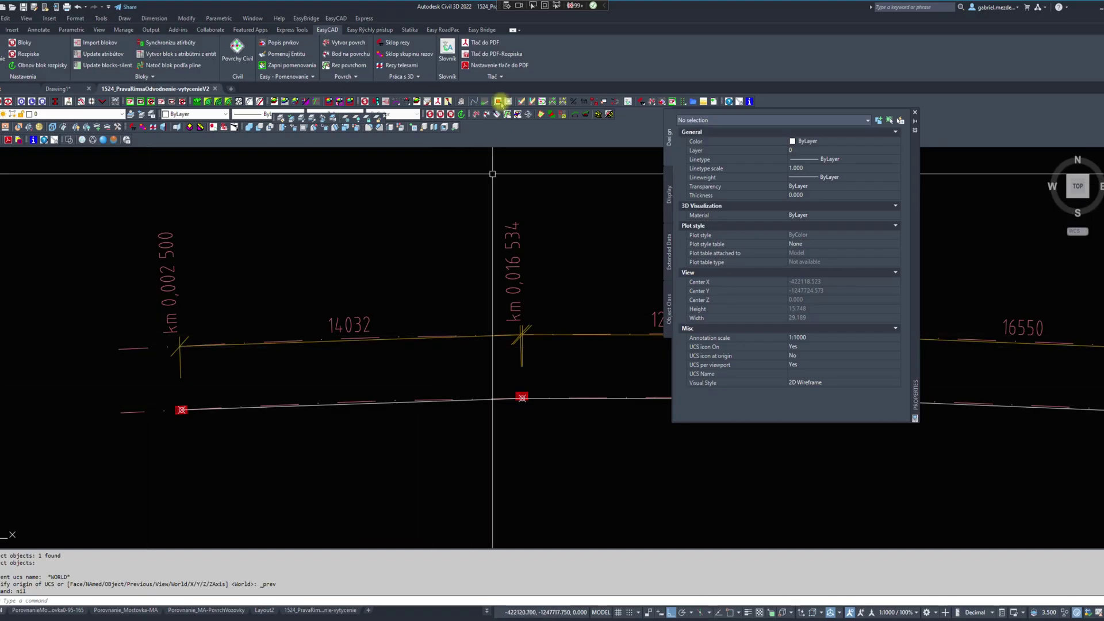
pyautogui.click(474, 101)
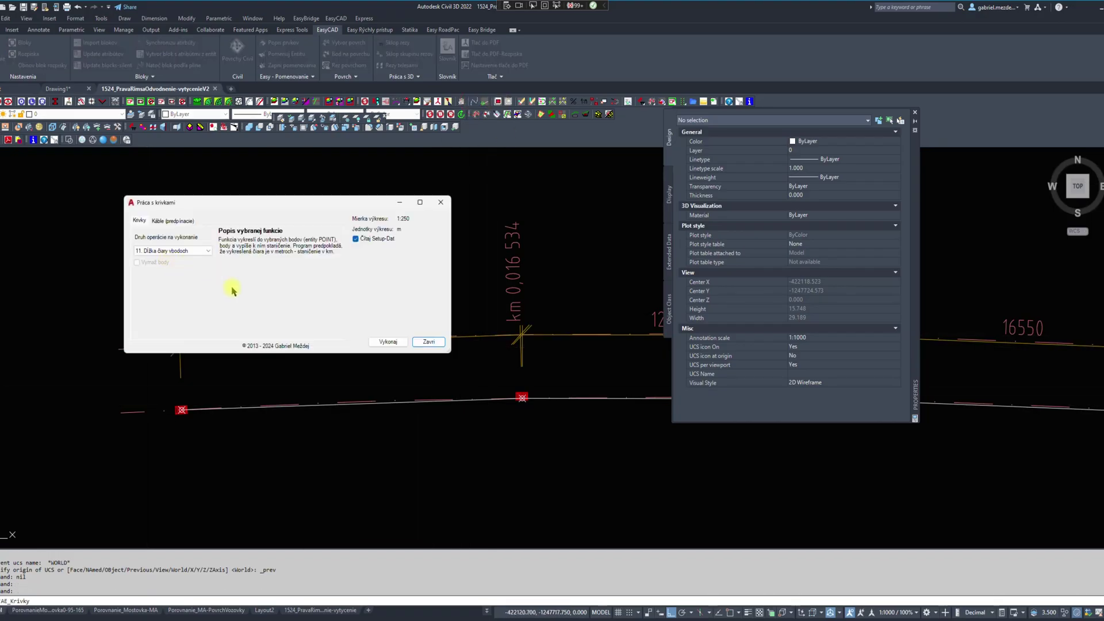
pyautogui.click(393, 343)
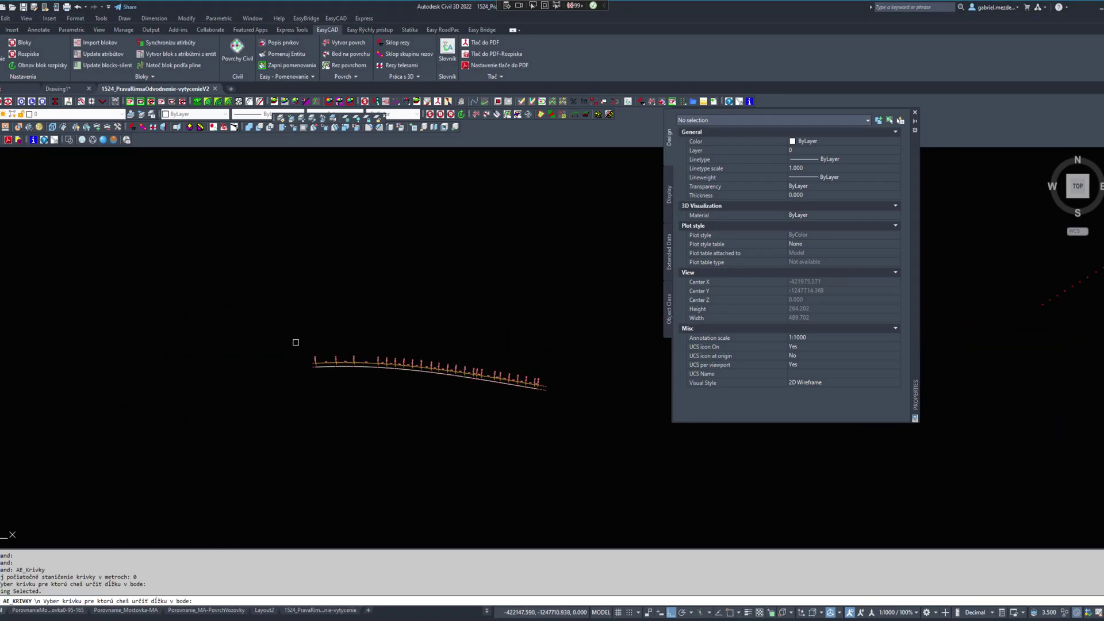
pyautogui.scroll(10, 296, 342)
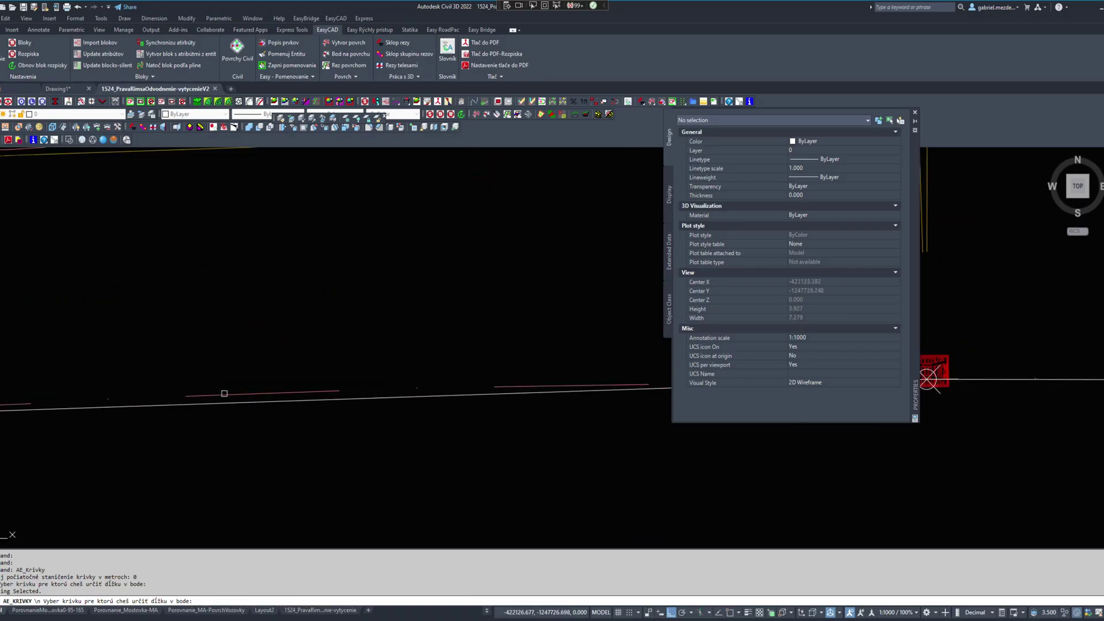
pyautogui.scroll(-5, 233, 387)
pyautogui.scroll(3, 127, 394)
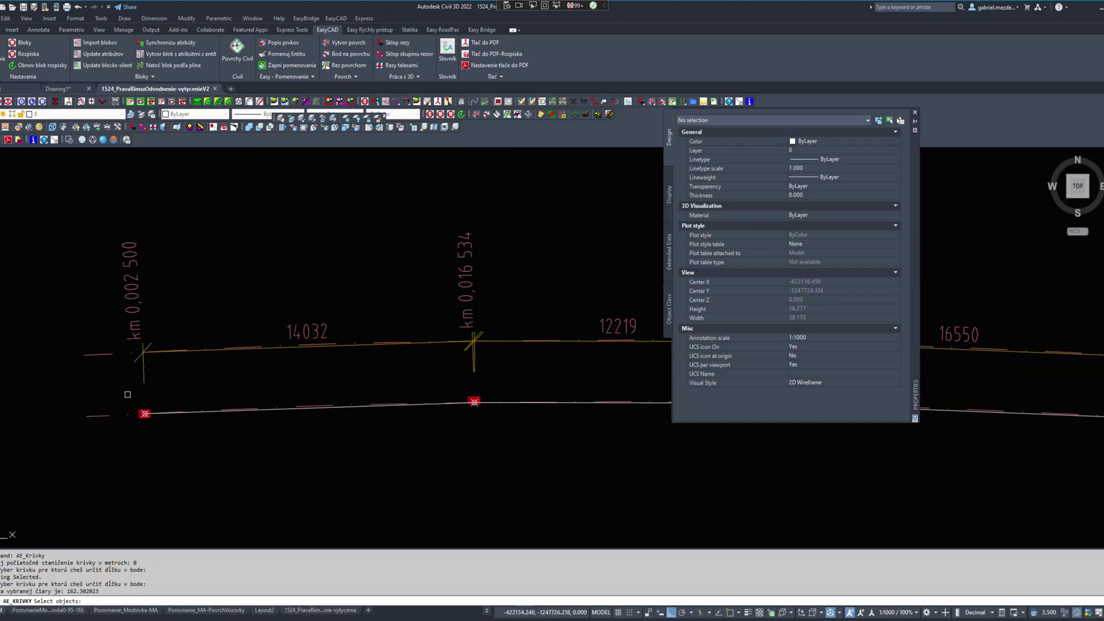
pyautogui.press('Escape')
pyautogui.click(468, 341)
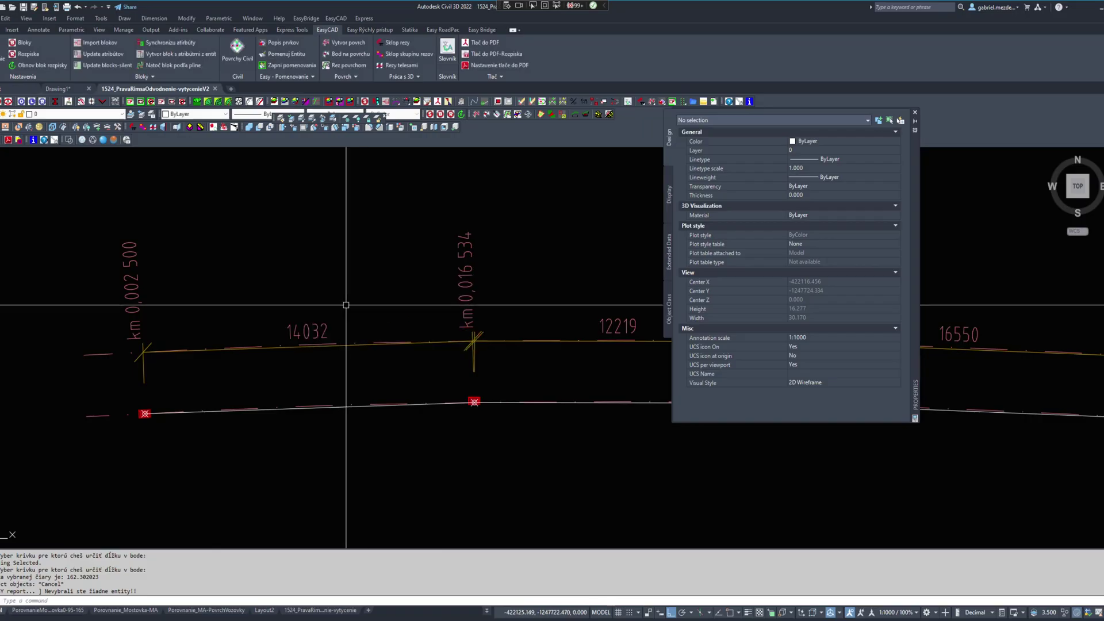
# Run curve operation 11 (Dĺžka čiary v bodoch) on the offset axis curve with starting station 0 for all the points at the inlets.
pyautogui.press('Return')
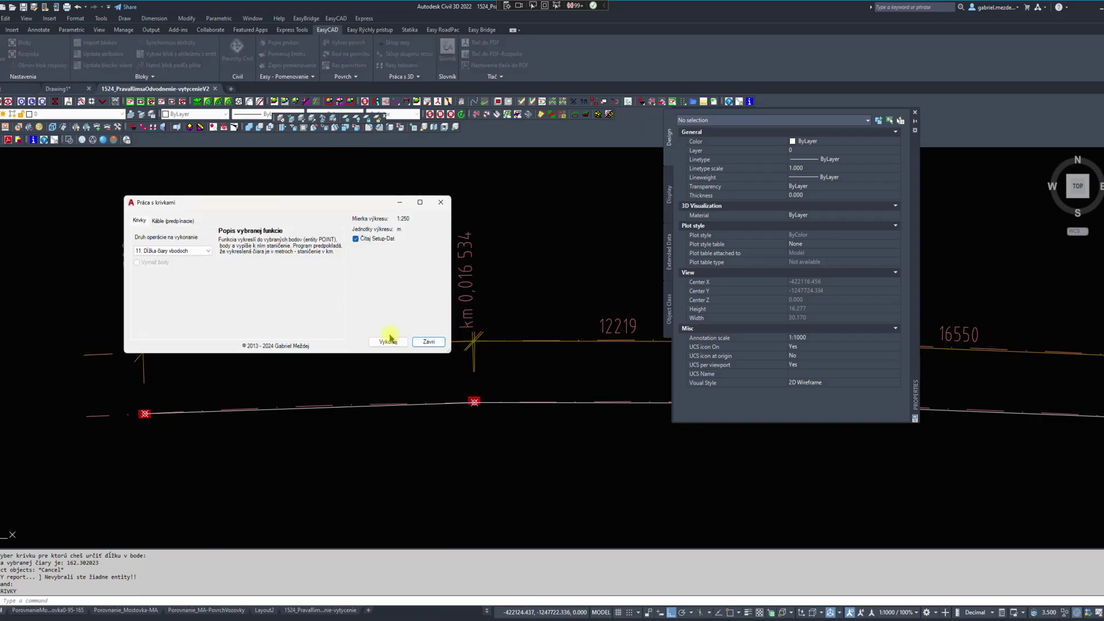
pyautogui.click(389, 338)
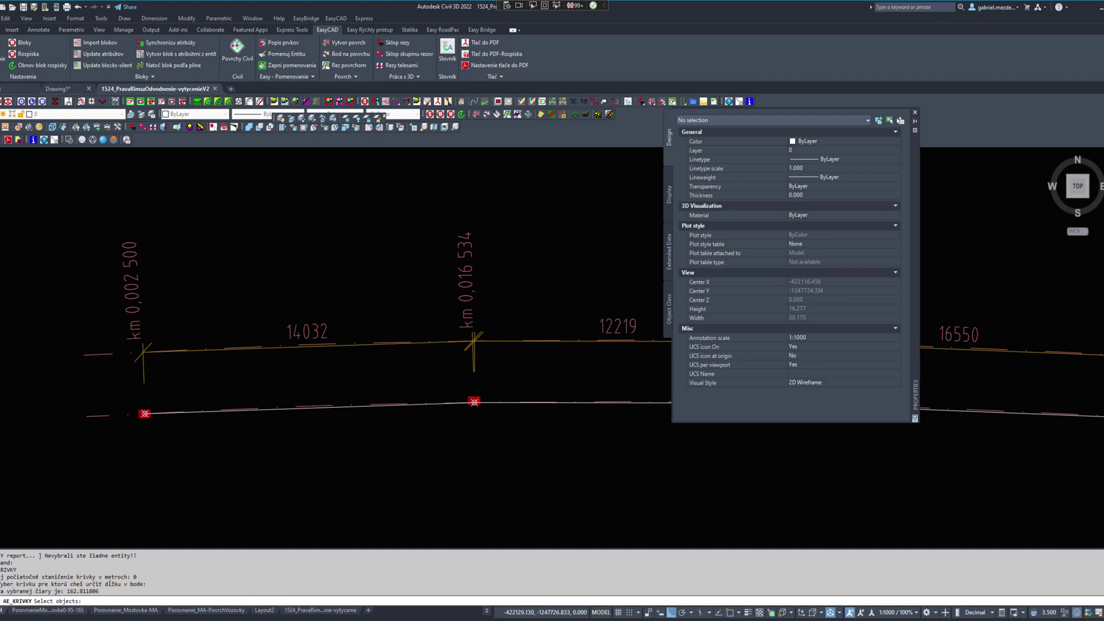
pyautogui.scroll(-15, 238, 416)
pyautogui.click(144, 362)
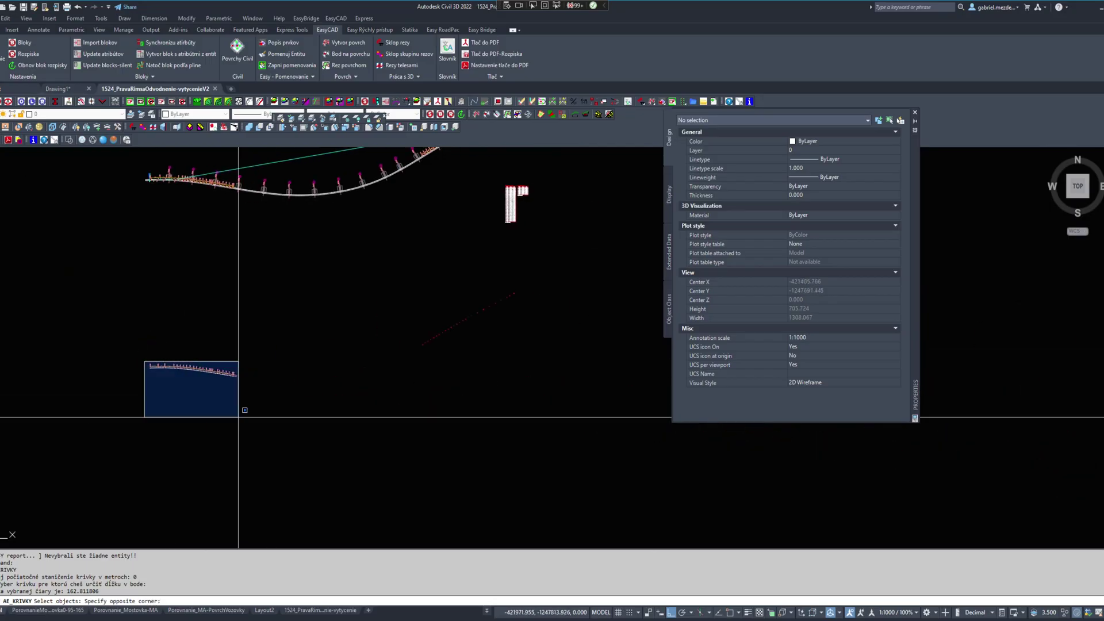
pyautogui.click(239, 417)
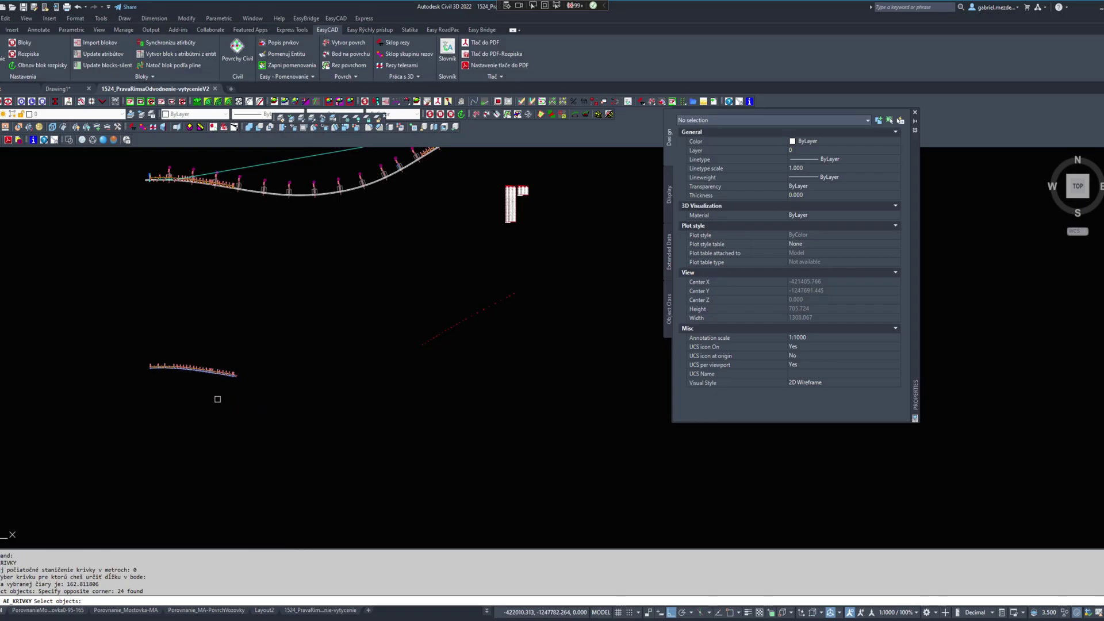
pyautogui.rightClick(217, 400)
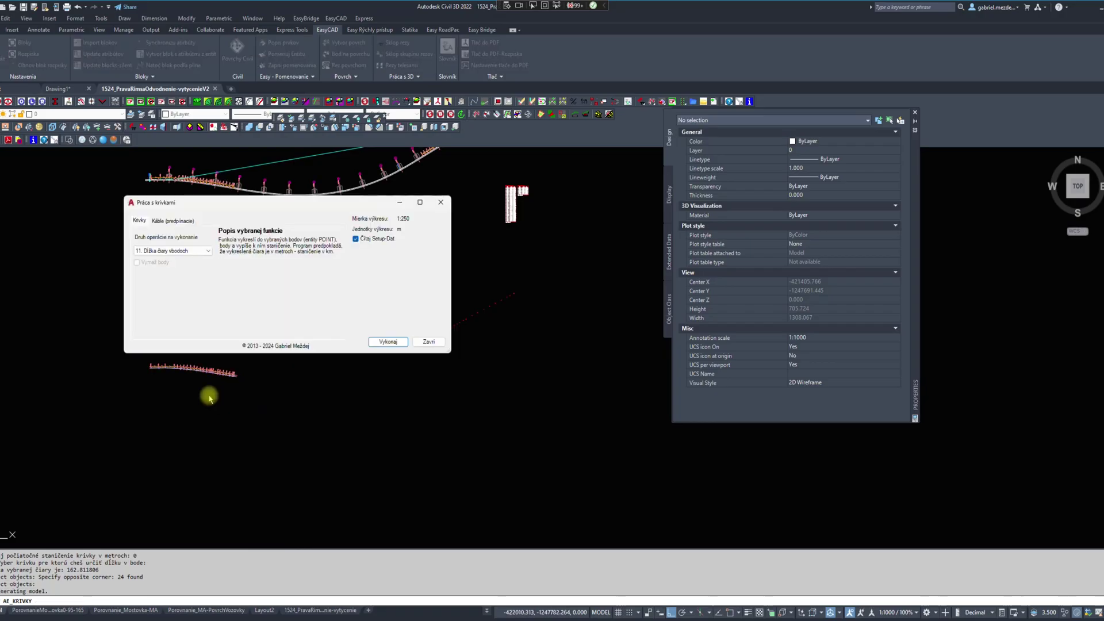
pyautogui.click(429, 342)
# Erase the station labels generated along the offset axis curve at all the inlet points.
pyautogui.scroll(15, 150, 370)
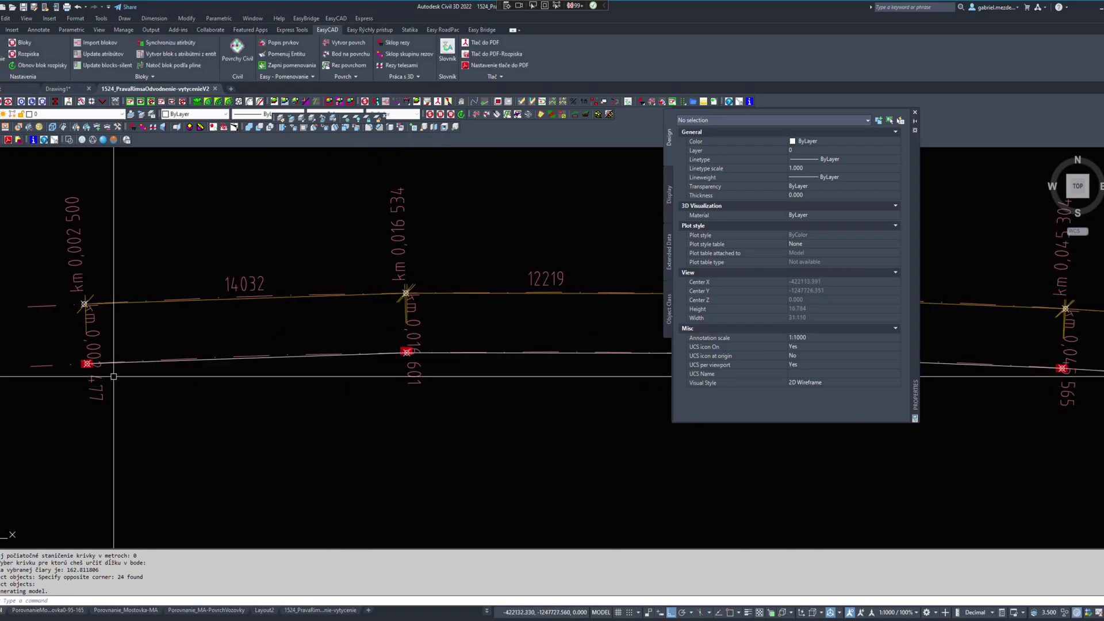
pyautogui.moveTo(113, 377); pyautogui.dragTo(189, 390, button='middle')
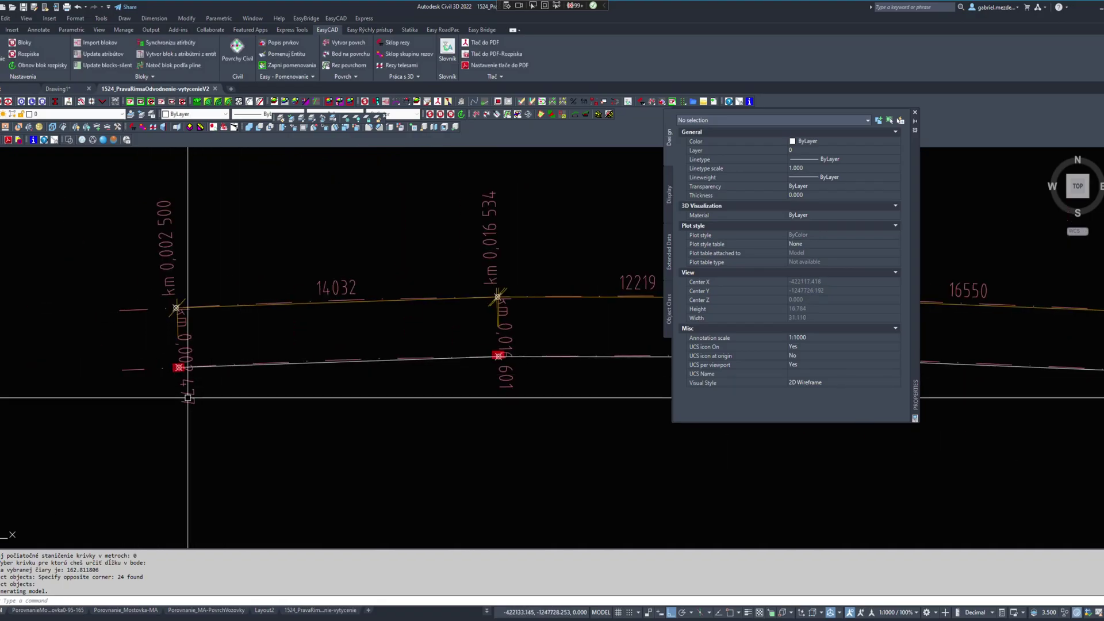
pyautogui.scroll(-4, 238, 400)
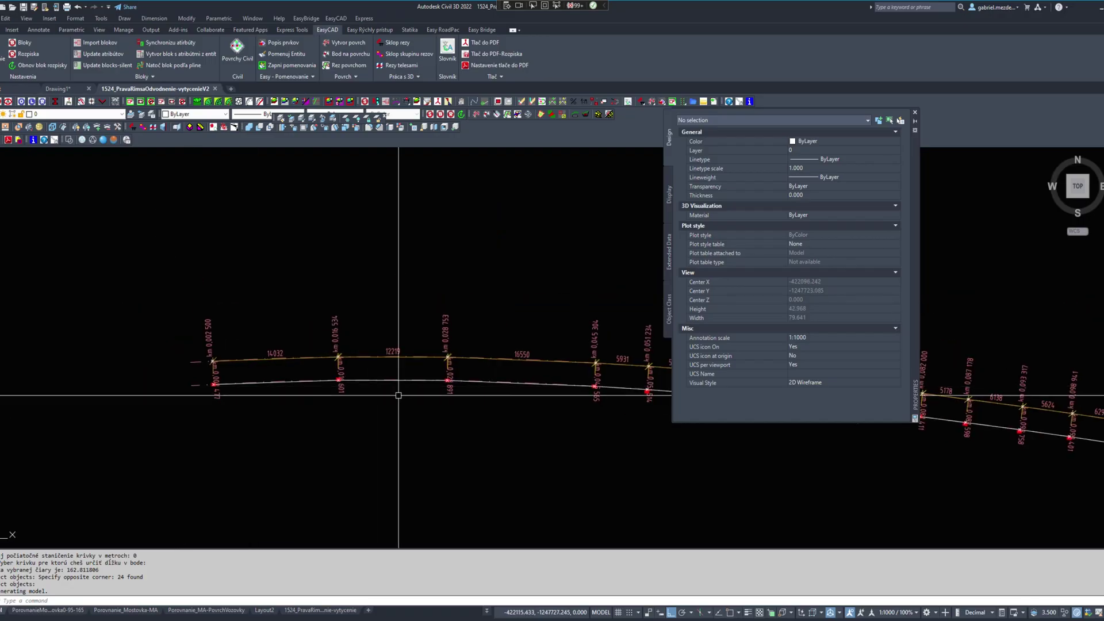
pyautogui.write('e')
pyautogui.press('Return')
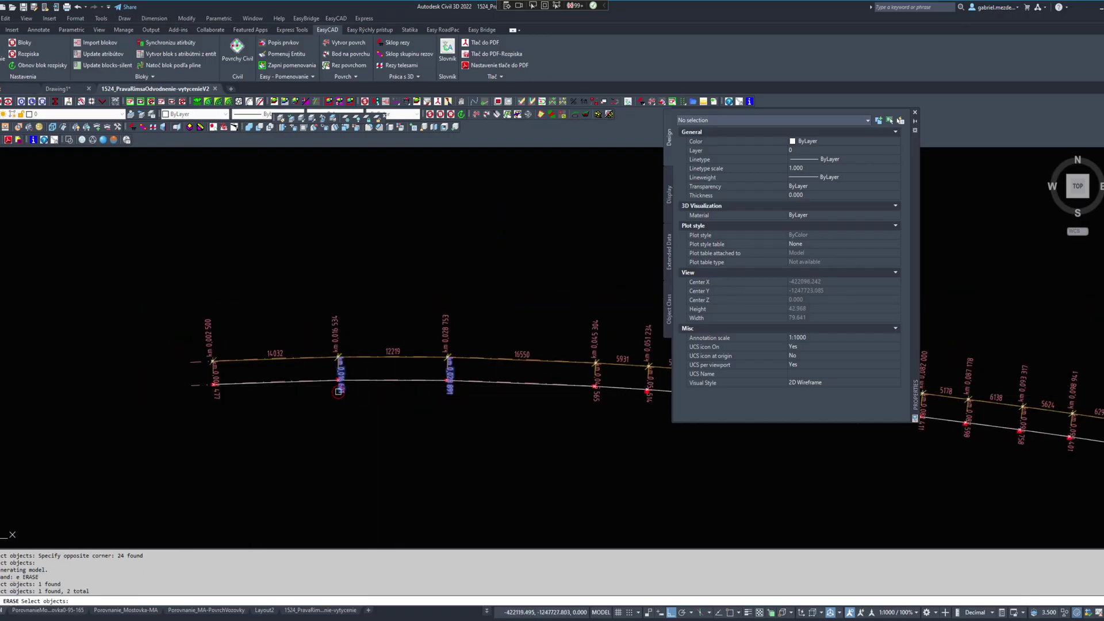
pyautogui.click(220, 396)
pyautogui.moveTo(434, 424); pyautogui.dragTo(196, 384, button='middle')
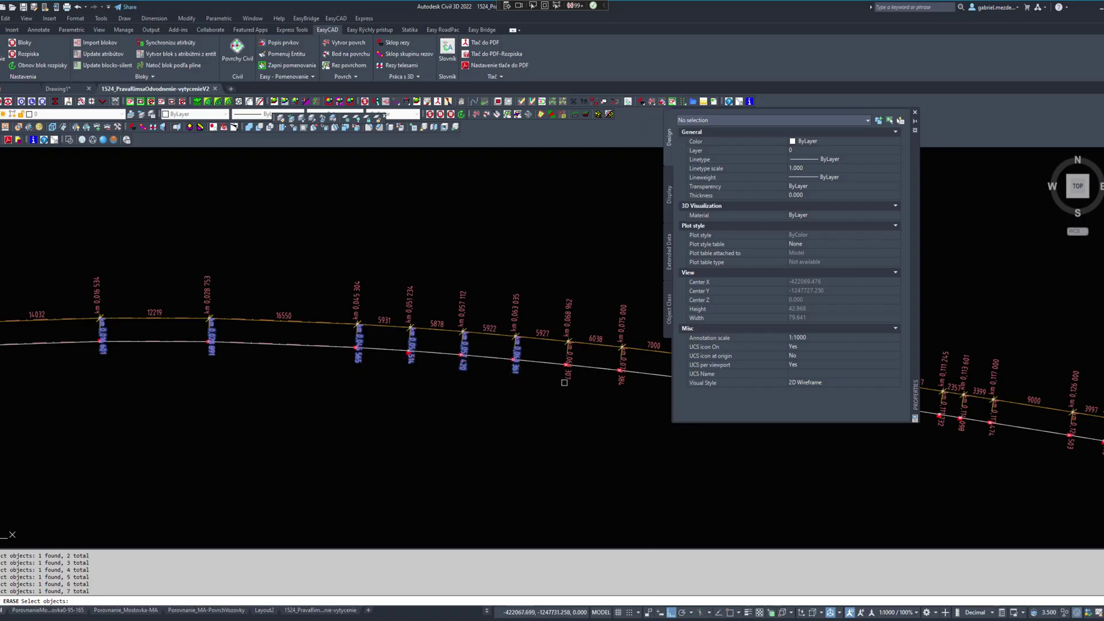
pyautogui.moveTo(622, 381); pyautogui.dragTo(462, 370, button='middle')
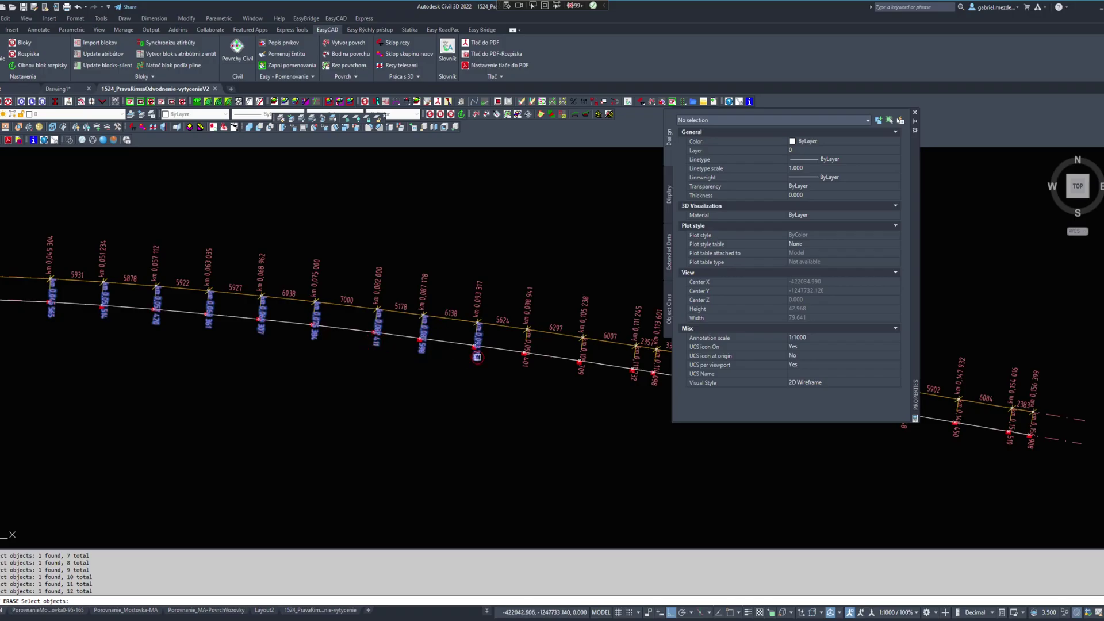
pyautogui.click(581, 360)
pyautogui.moveTo(637, 390); pyautogui.dragTo(480, 383, button='middle')
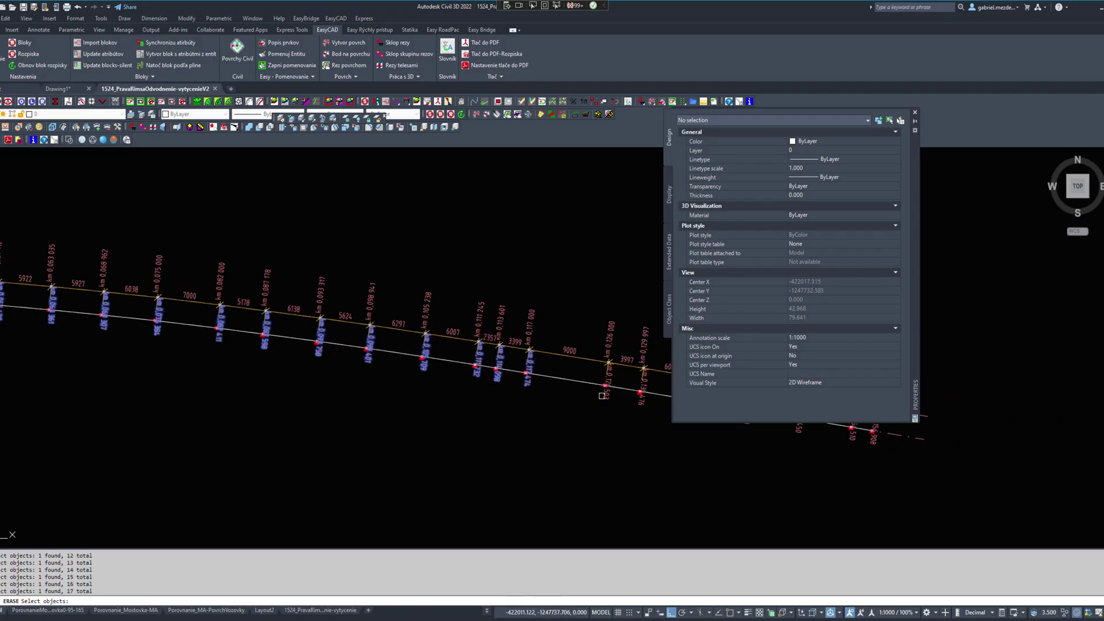
pyautogui.moveTo(641, 403); pyautogui.dragTo(496, 386, button='middle')
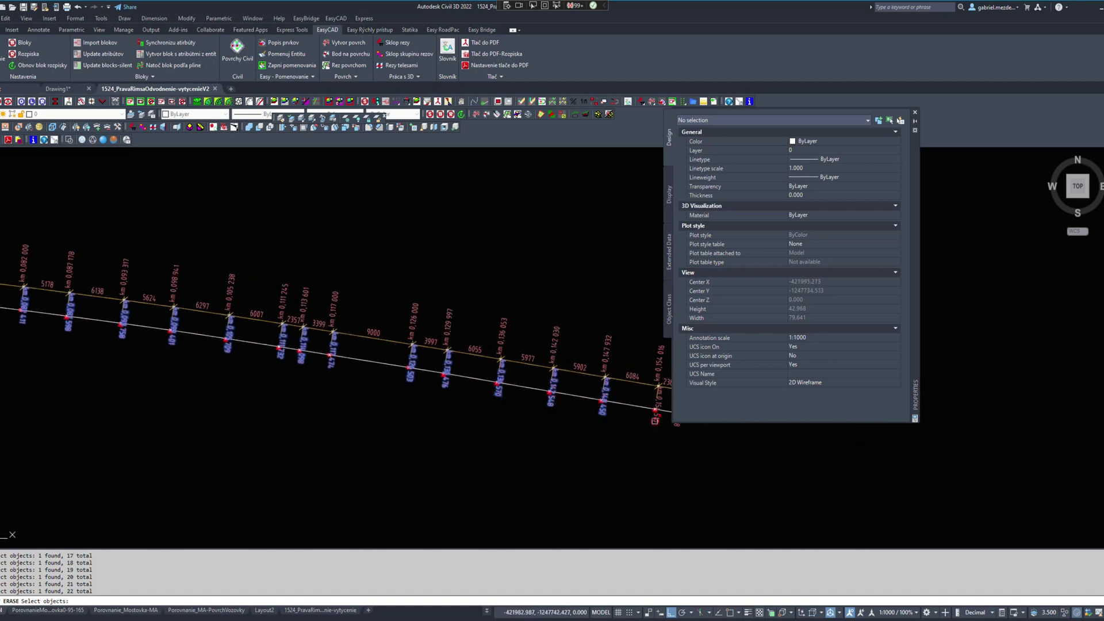
pyautogui.moveTo(668, 426); pyautogui.dragTo(578, 435, button='middle')
pyautogui.press('Return')
# Select only the point objects at the inlets along the offset axis curve using QS and erase them.
pyautogui.scroll(-1, 314, 405)
pyautogui.moveTo(320, 404); pyautogui.dragTo(581, 428, button='middle')
pyautogui.moveTo(279, 384); pyautogui.dragTo(499, 401, button='middle')
pyautogui.scroll(3, 268, 368)
pyautogui.scroll(6, 276, 382)
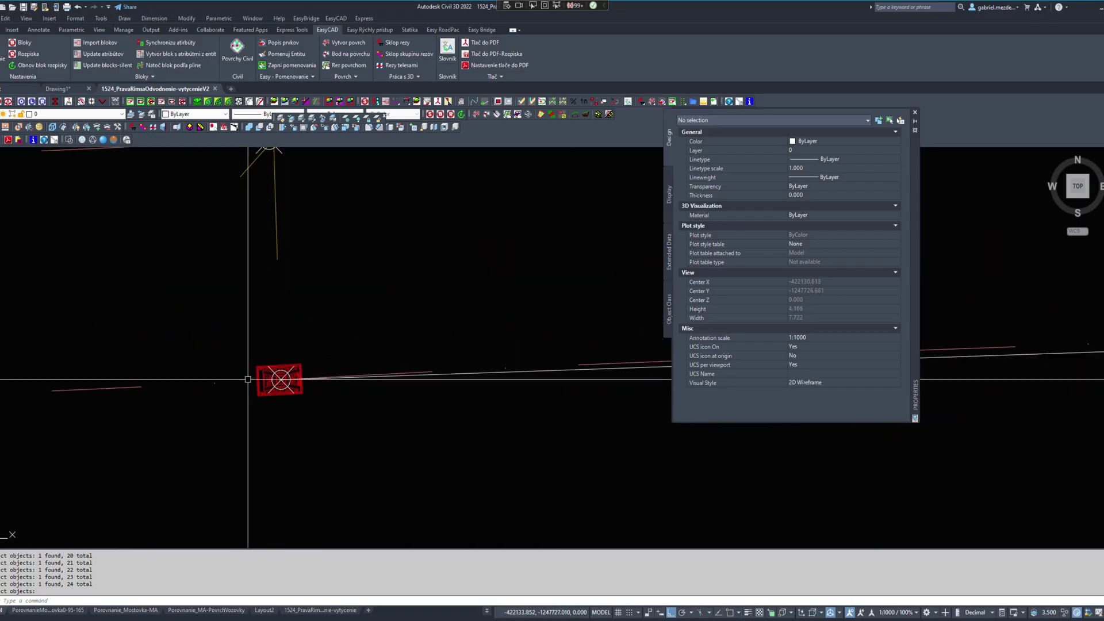
pyautogui.write('qs')
pyautogui.press('Return')
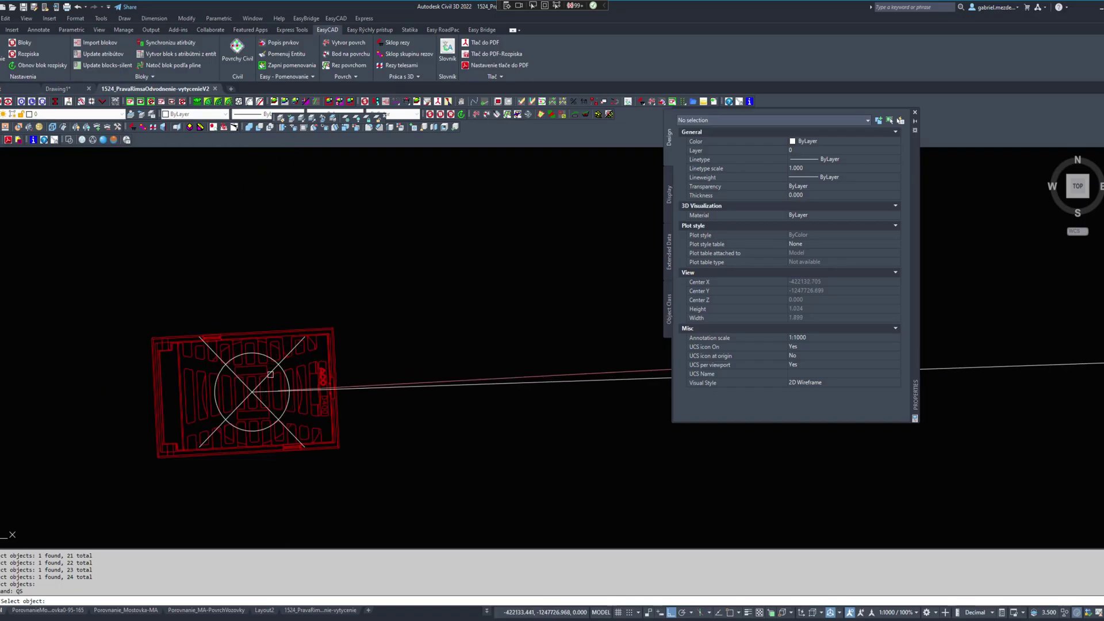
pyautogui.scroll(-6, 278, 380)
pyautogui.click(251, 368)
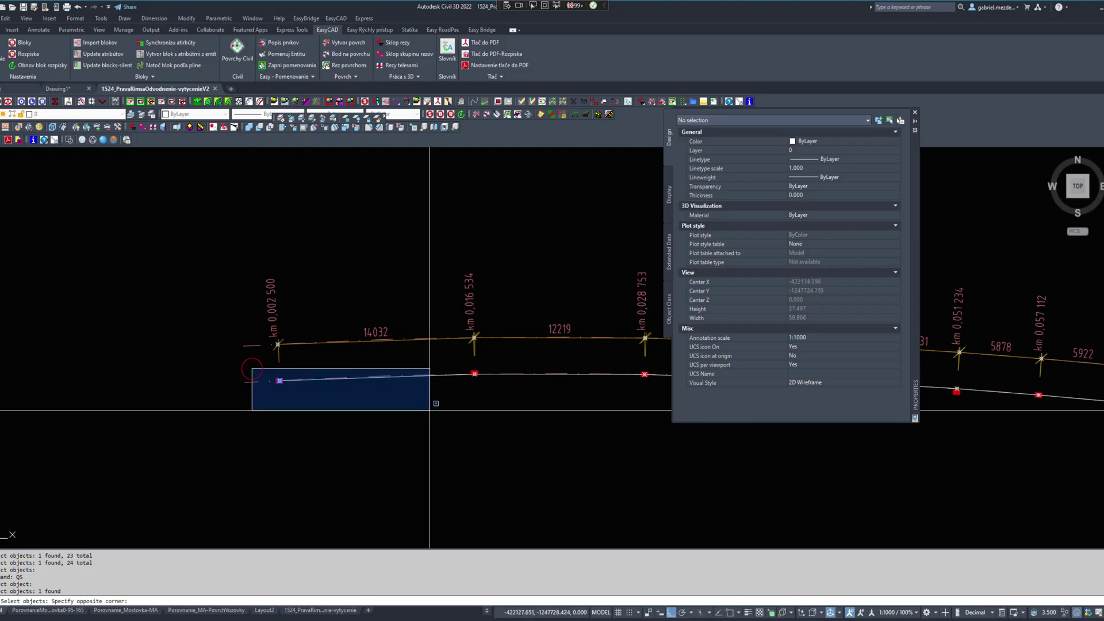
pyautogui.click(557, 439)
pyautogui.moveTo(546, 437); pyautogui.dragTo(256, 419, button='middle')
pyautogui.click(300, 349)
pyautogui.click(632, 443)
pyautogui.moveTo(633, 439); pyautogui.dragTo(382, 431, button='middle')
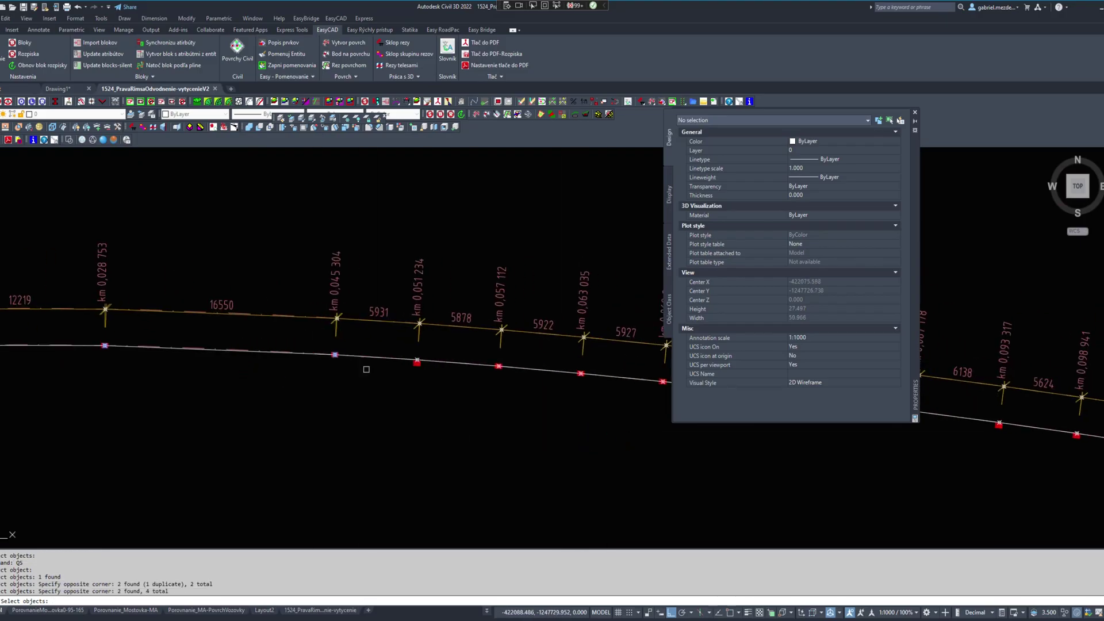
pyautogui.click(377, 347)
pyautogui.click(604, 437)
pyautogui.moveTo(604, 437); pyautogui.dragTo(363, 349, button='middle')
pyautogui.click(333, 349)
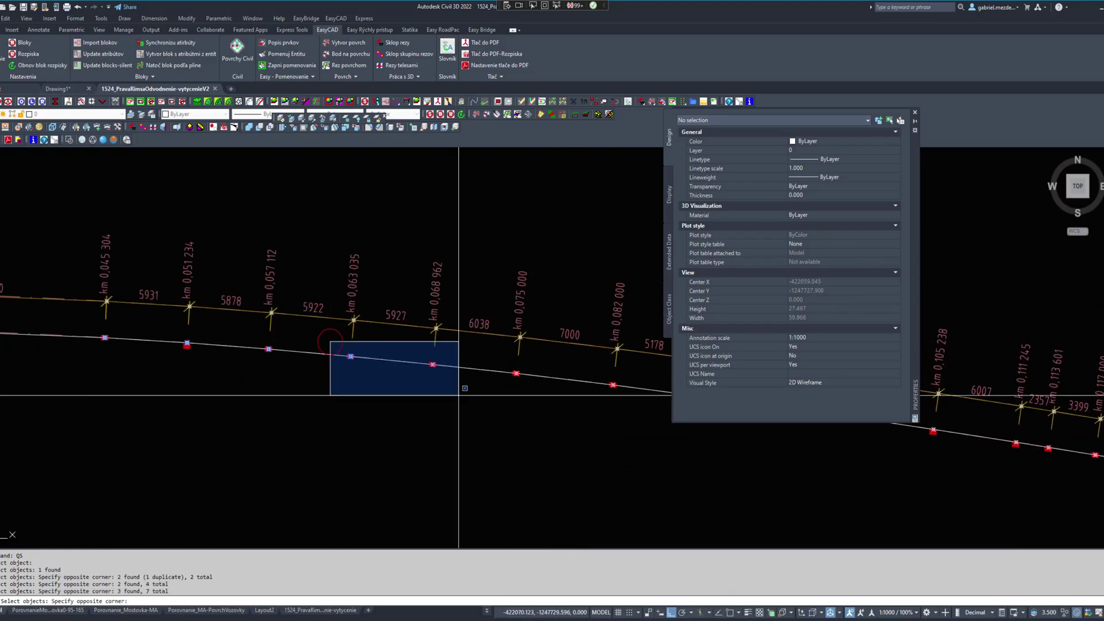
pyautogui.click(586, 437)
pyautogui.moveTo(587, 437); pyautogui.dragTo(431, 375, button='middle')
pyautogui.click(431, 376)
pyautogui.click(561, 444)
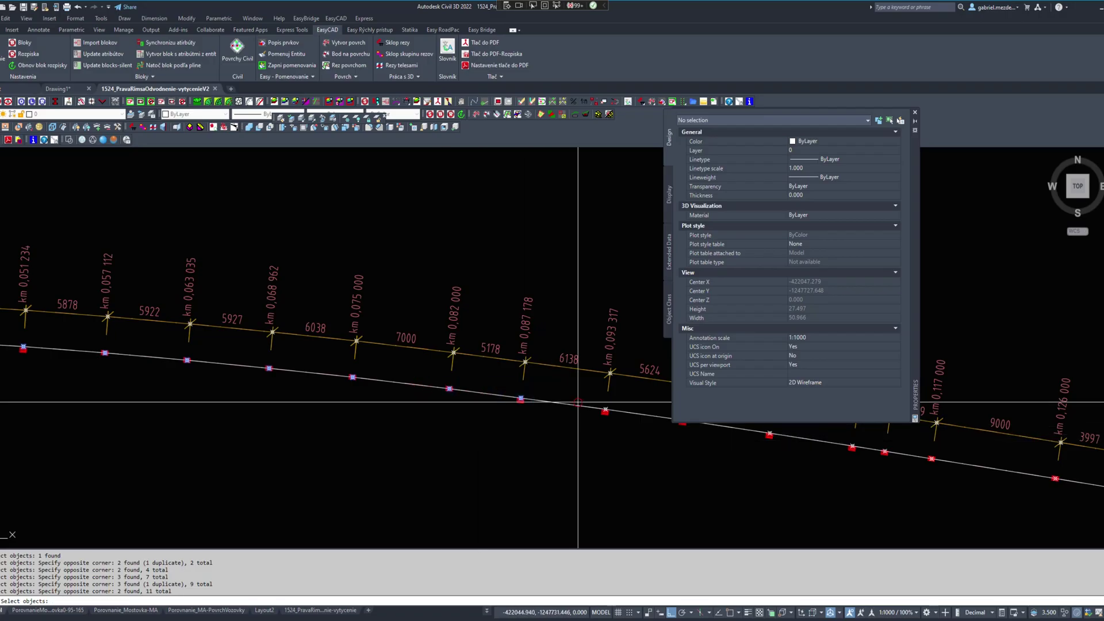
pyautogui.moveTo(561, 402); pyautogui.dragTo(311, 382, button='middle')
pyautogui.click(327, 382)
pyautogui.click(537, 453)
pyautogui.moveTo(571, 458); pyautogui.dragTo(491, 461, button='middle')
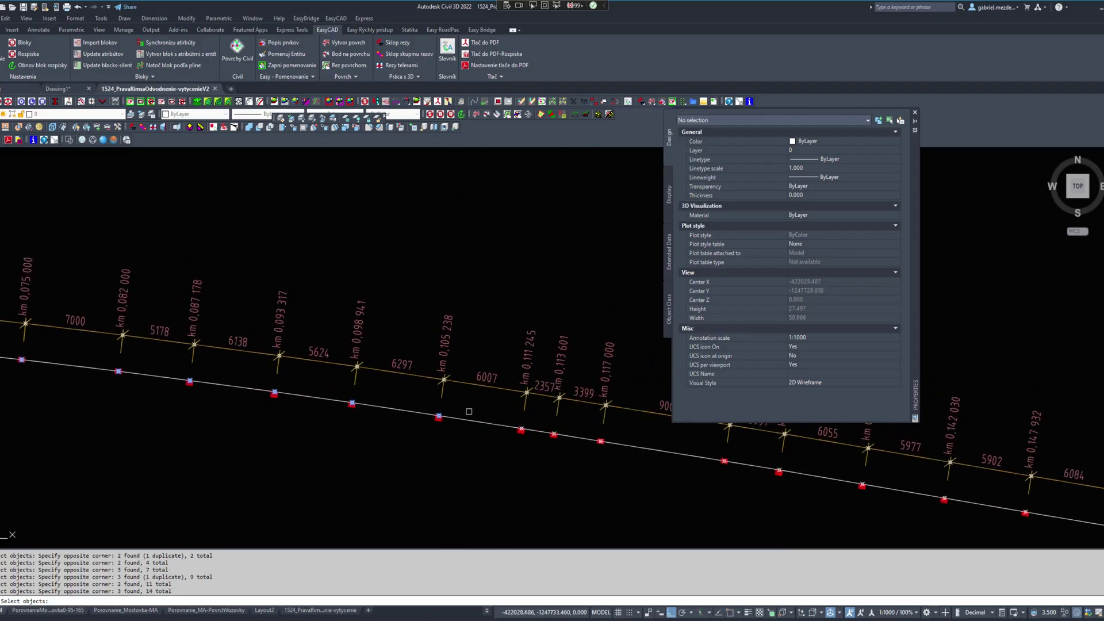
pyautogui.click(411, 404)
pyautogui.click(552, 454)
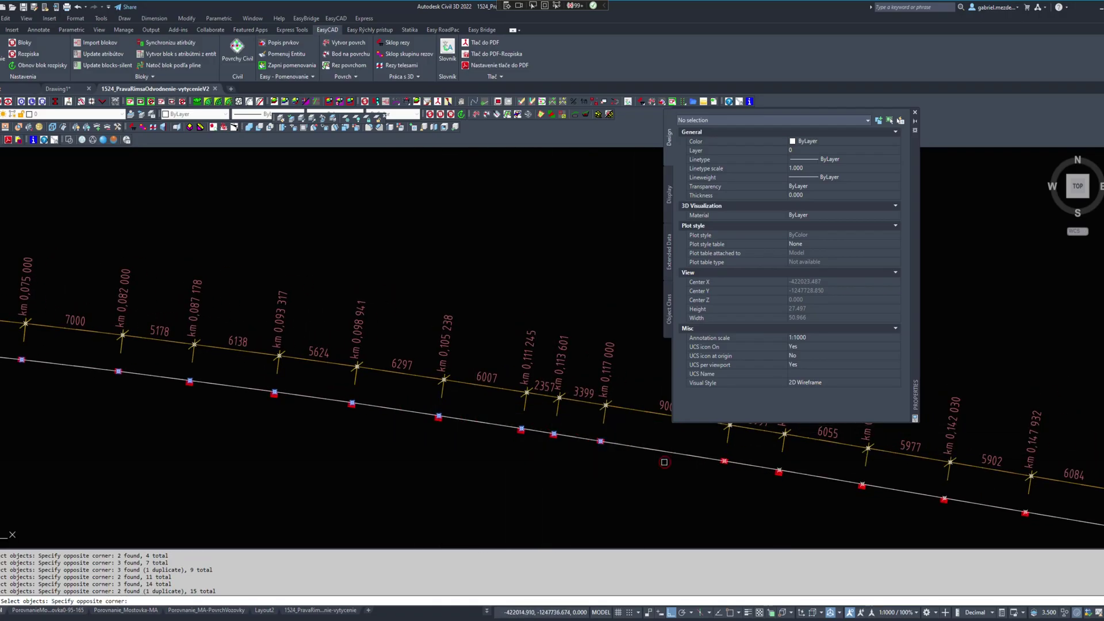
pyautogui.moveTo(664, 462); pyautogui.dragTo(407, 436, button='middle')
pyautogui.click(444, 395)
pyautogui.click(567, 443)
pyautogui.moveTo(593, 458); pyautogui.dragTo(412, 431, button='middle')
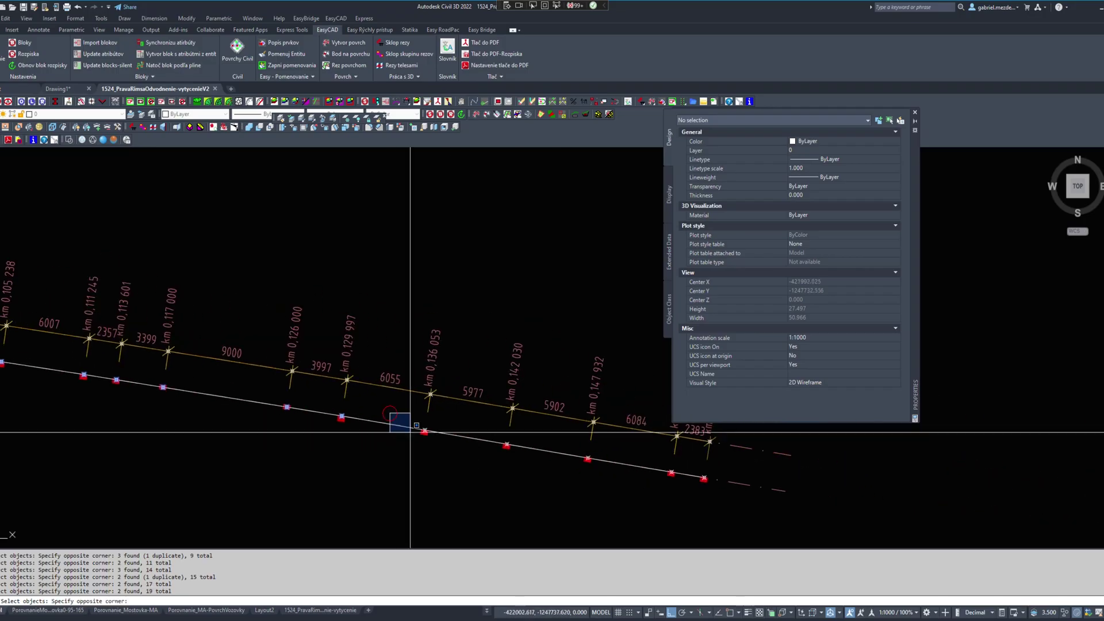
pyautogui.click(539, 468)
pyautogui.click(574, 449)
pyautogui.click(683, 493)
pyautogui.click(687, 468)
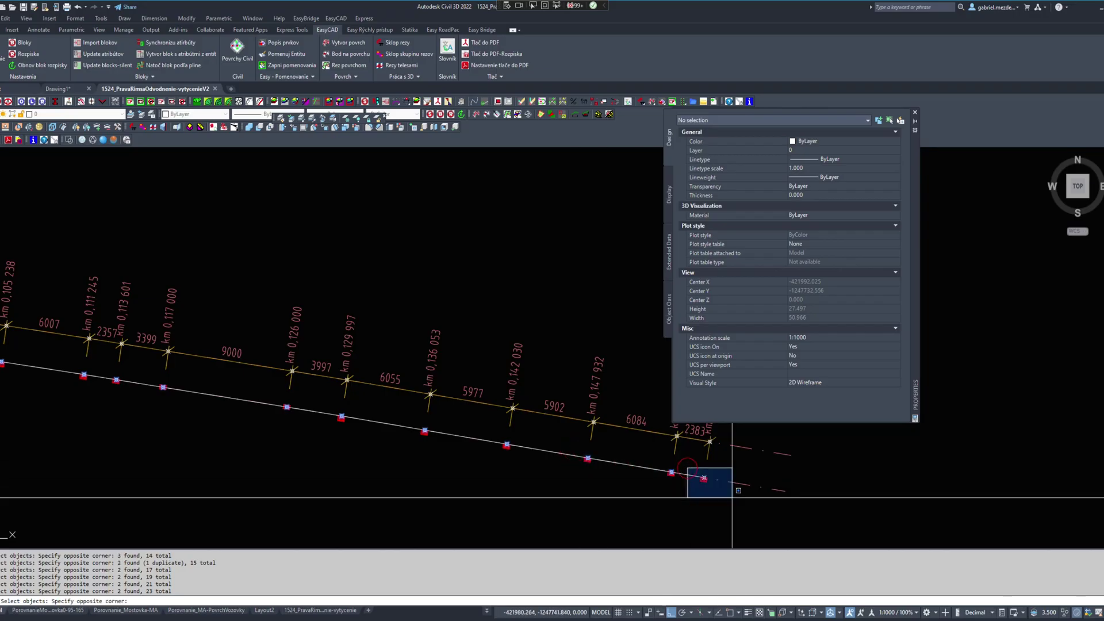
pyautogui.click(732, 497)
pyautogui.press('Return')
pyautogui.write('e')
pyautogui.press('Return')
pyautogui.press('Return')
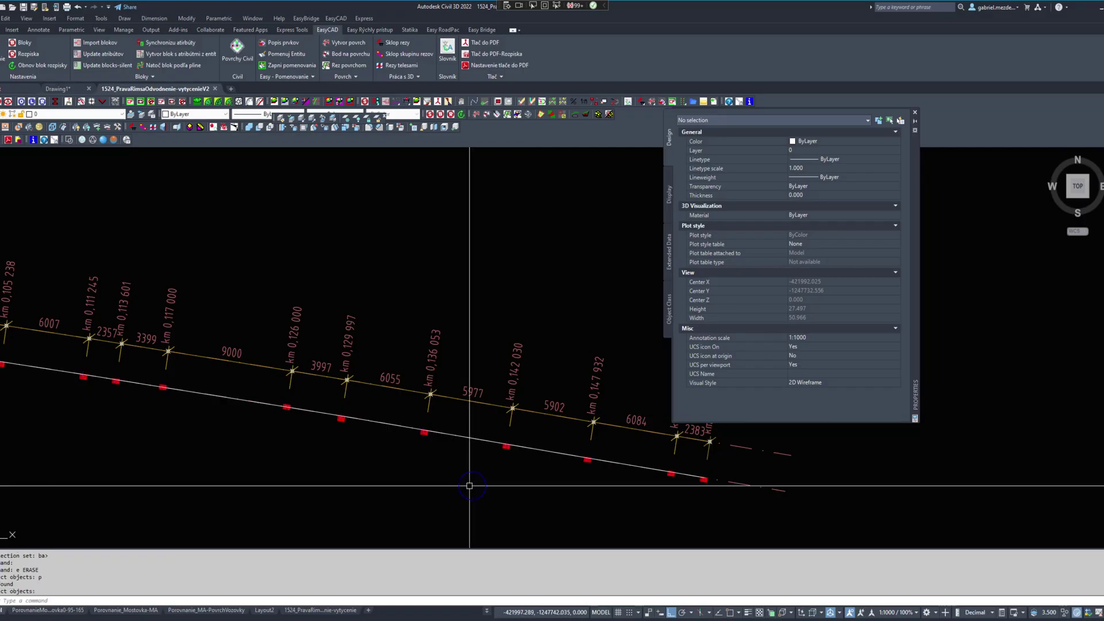
# Copy the tick block at km 0,156 399 in the upper drawing to empty space before the start of the lower axis, with ortho off.
pyautogui.scroll(-4, 266, 419)
pyautogui.scroll(6, 256, 444)
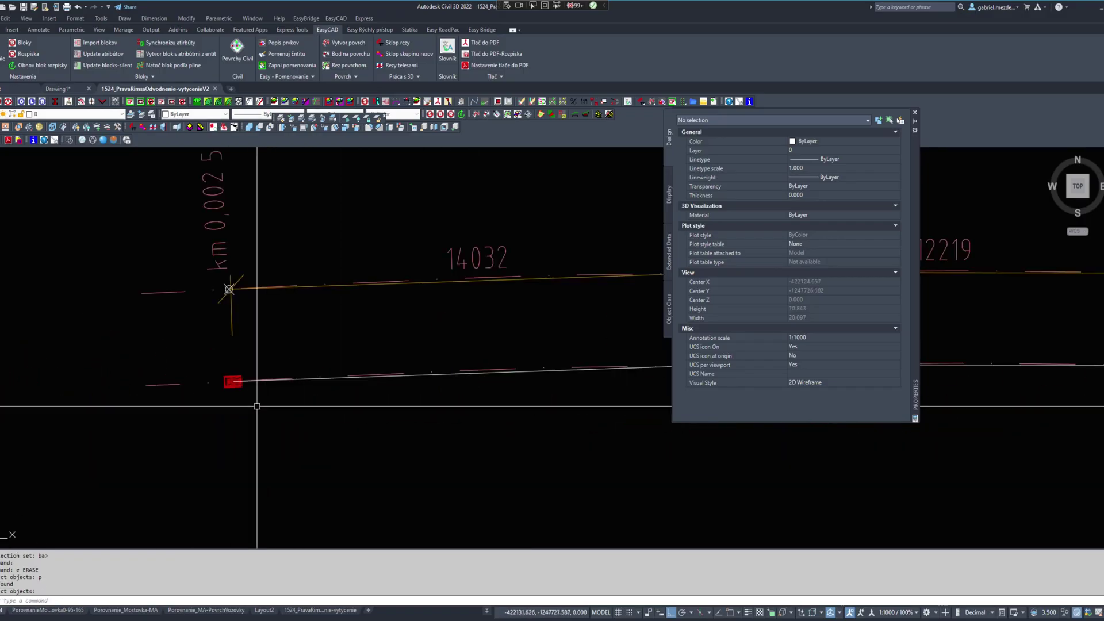
pyautogui.moveTo(299, 355); pyautogui.dragTo(195, 383, button='middle')
pyautogui.scroll(-2, 143, 357)
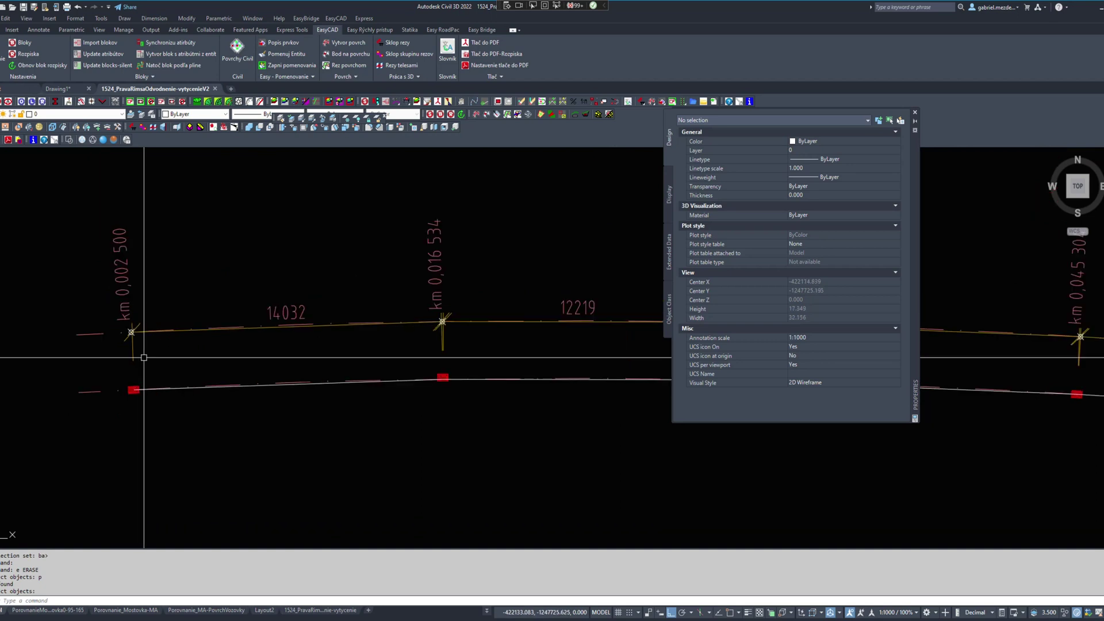
pyautogui.scroll(-6, 273, 306)
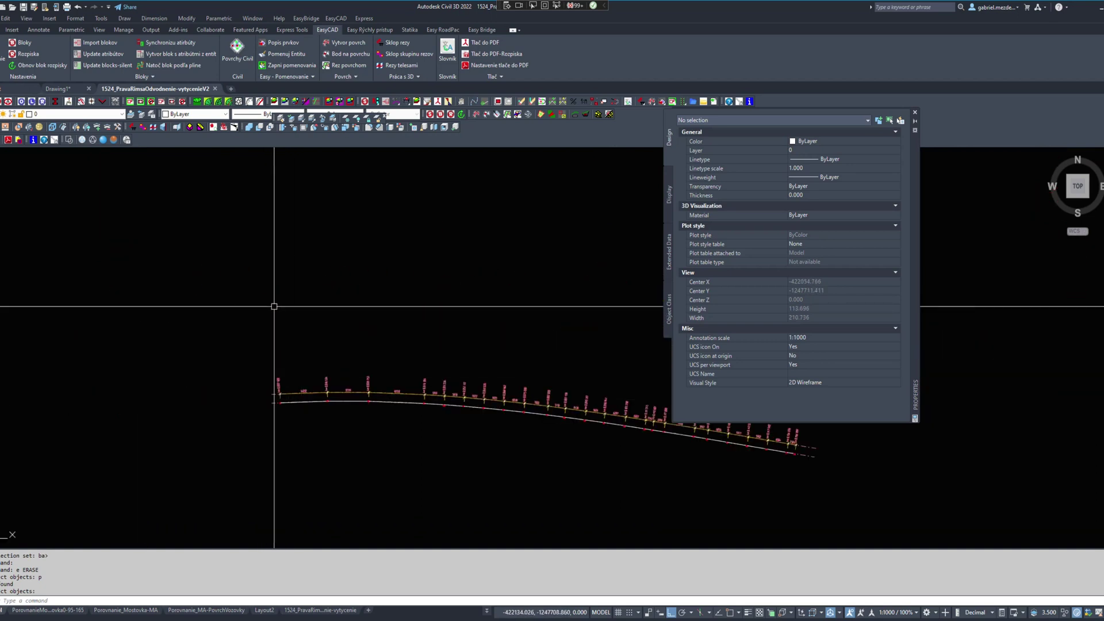
pyautogui.scroll(-6, 274, 306)
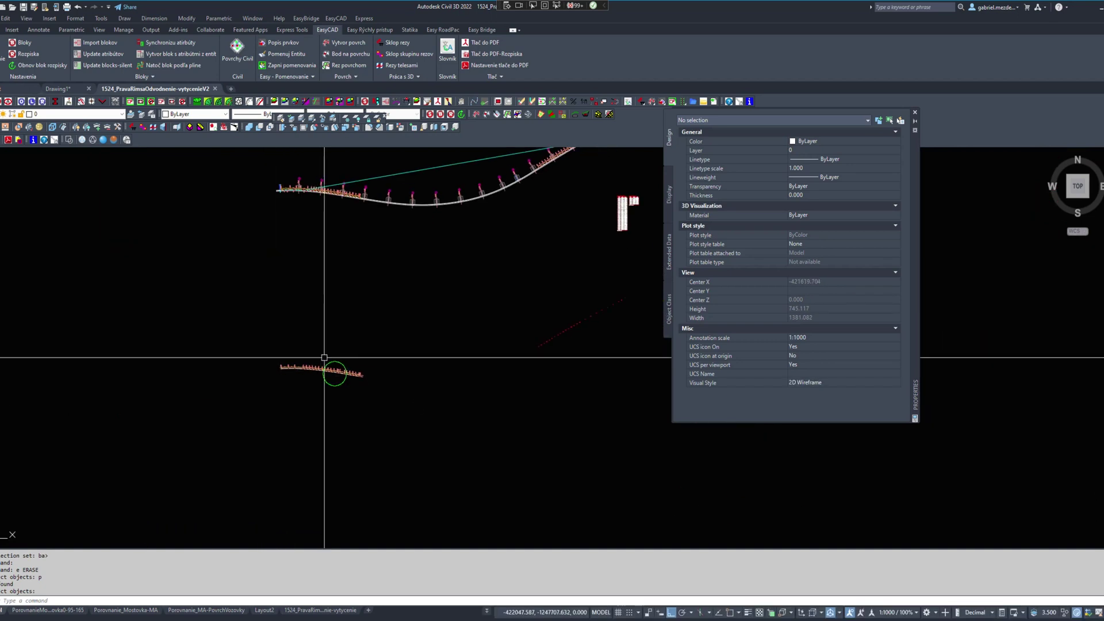
pyautogui.scroll(12, 364, 198)
pyautogui.write('ct objects:')
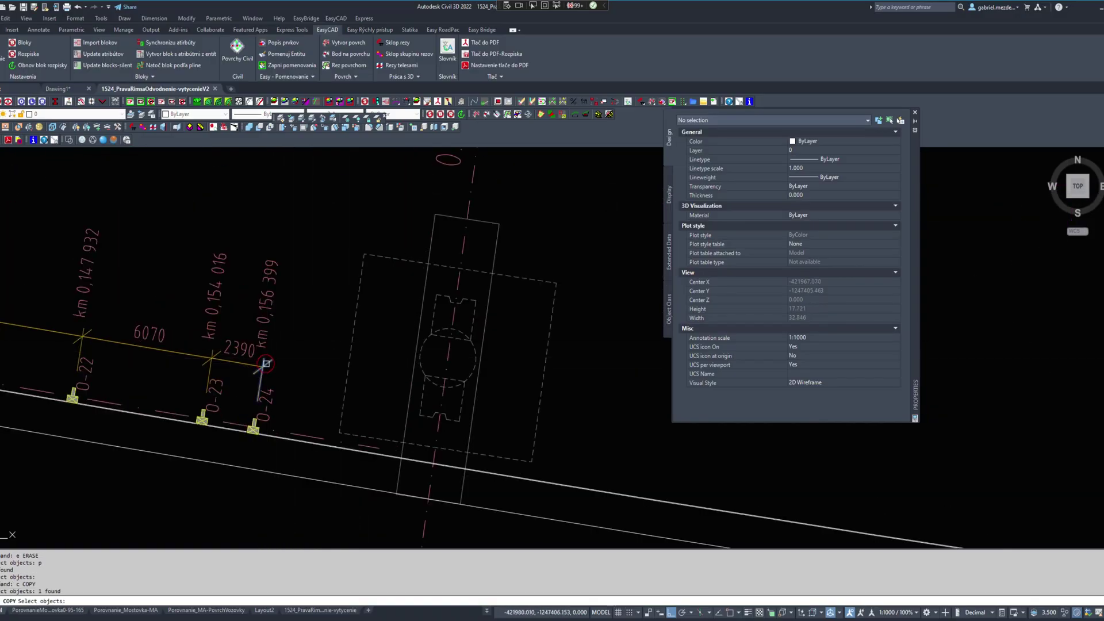
pyautogui.press('Return')
pyautogui.click(265, 364)
pyautogui.scroll(-10, 246, 406)
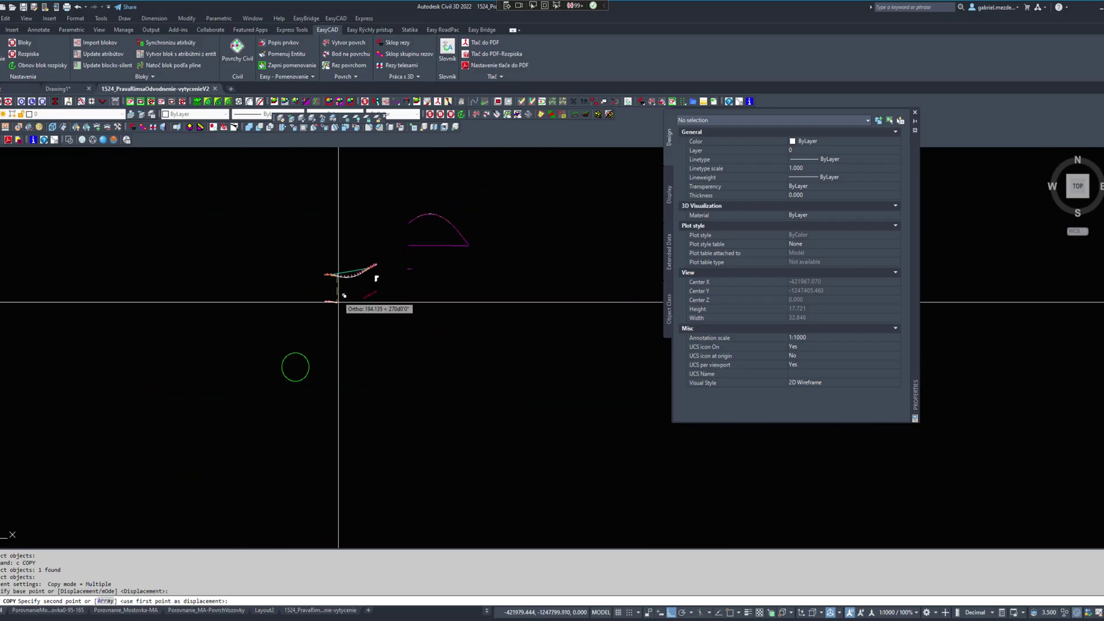
pyautogui.scroll(7, 309, 270)
pyautogui.press('F8')
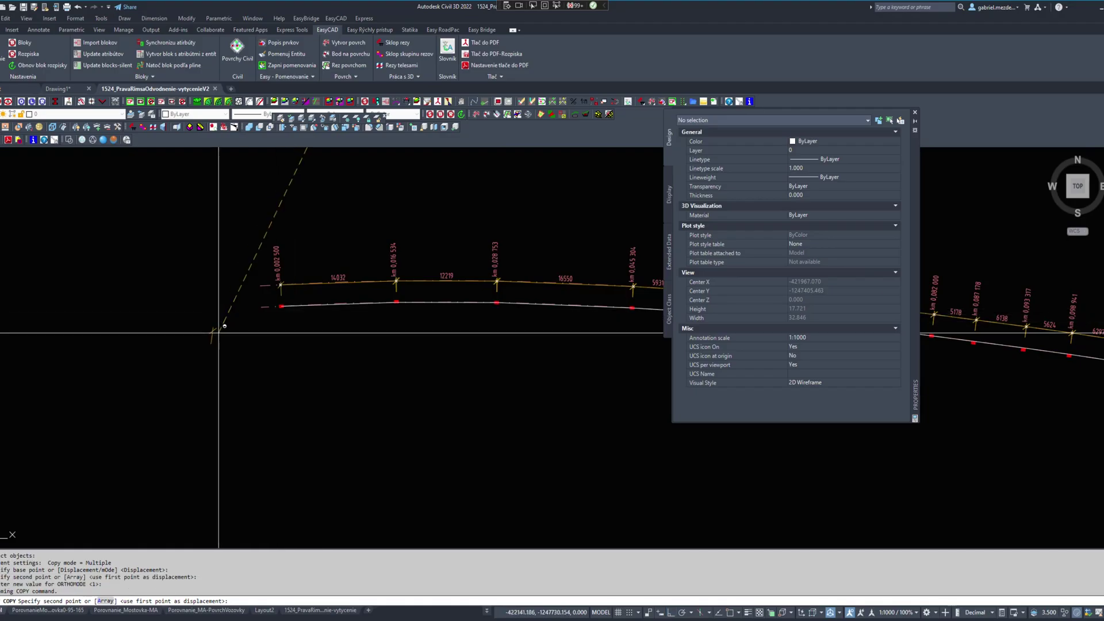
pyautogui.click(216, 335)
pyautogui.scroll(-5, 252, 367)
pyautogui.press('Escape')
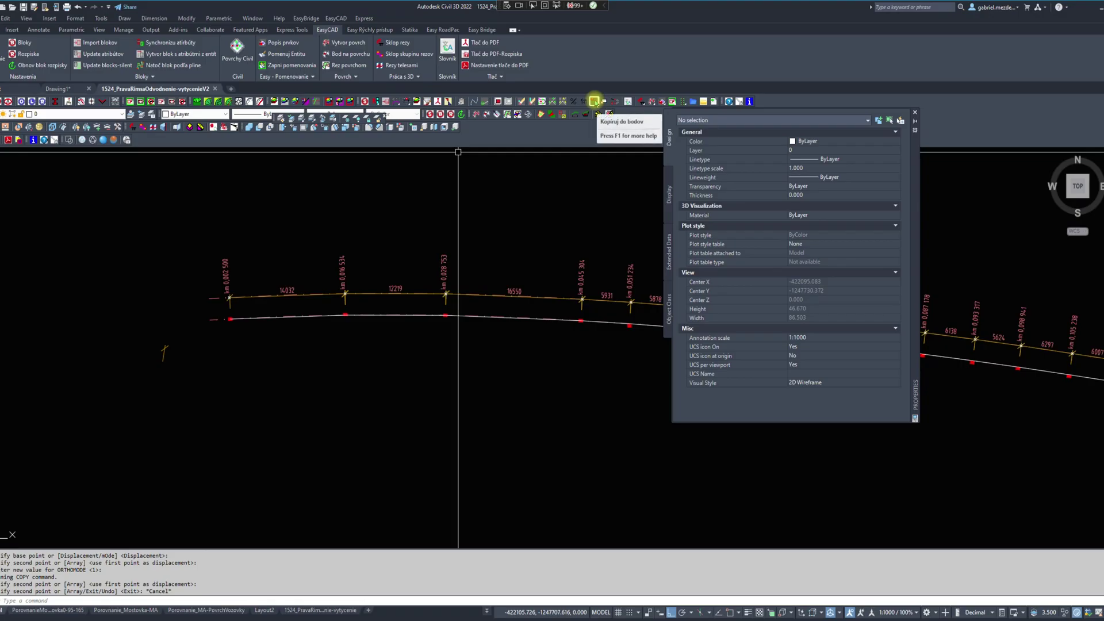
# Copy the loose tick block to all the points along the dimensioned axis with Kopíruj do bodov, using the intersection of its lines as base point.
pyautogui.click(594, 101)
pyautogui.scroll(-5, 381, 268)
pyautogui.click(241, 246)
pyautogui.click(411, 303)
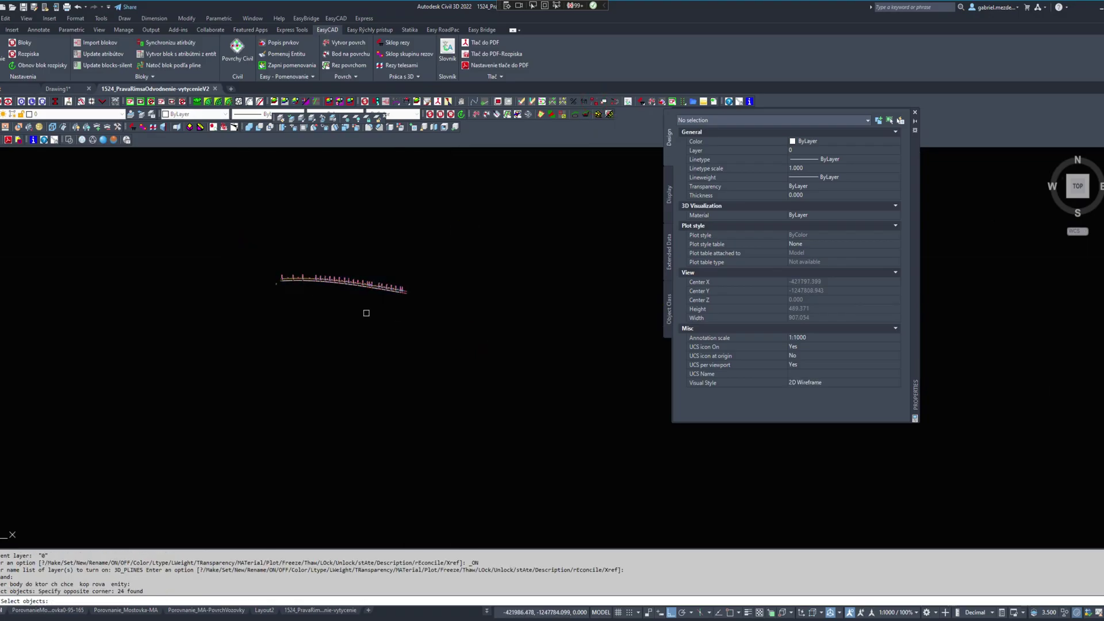
pyautogui.press('Return')
pyautogui.scroll(10, 280, 283)
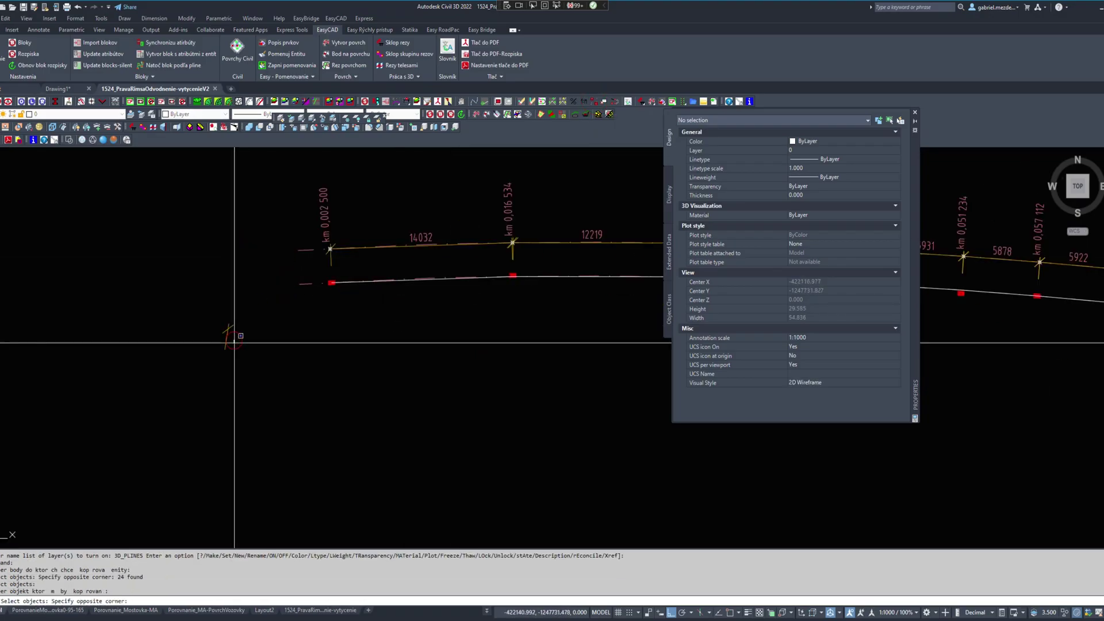
pyautogui.click(236, 345)
pyautogui.press('Return')
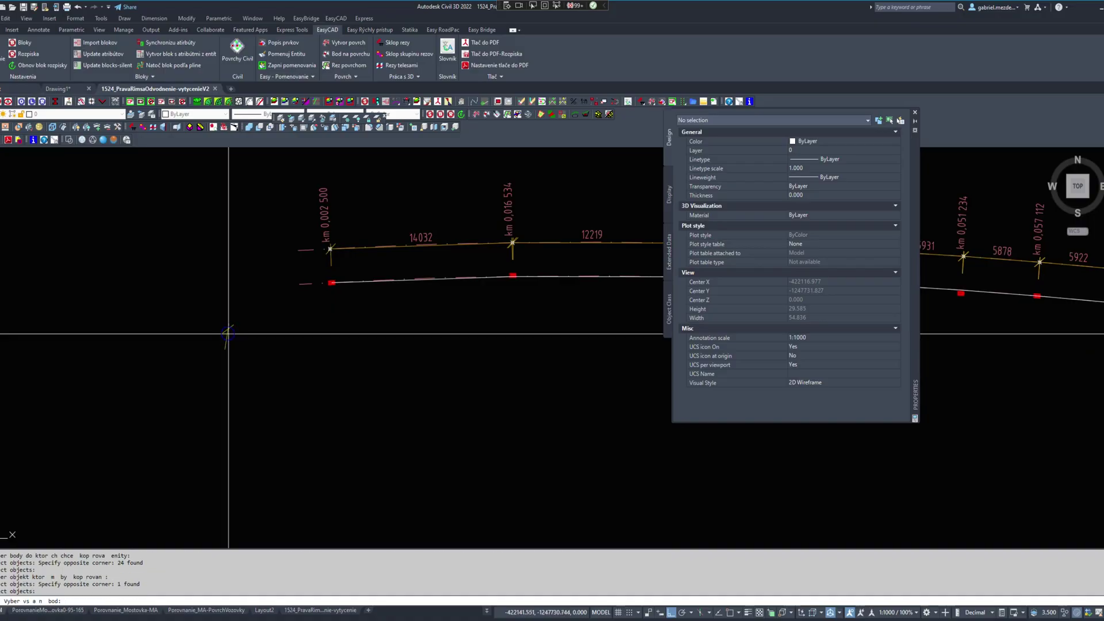
pyautogui.keyDown('shift'); pyautogui.rightClick(257, 347); pyautogui.keyUp('shift')
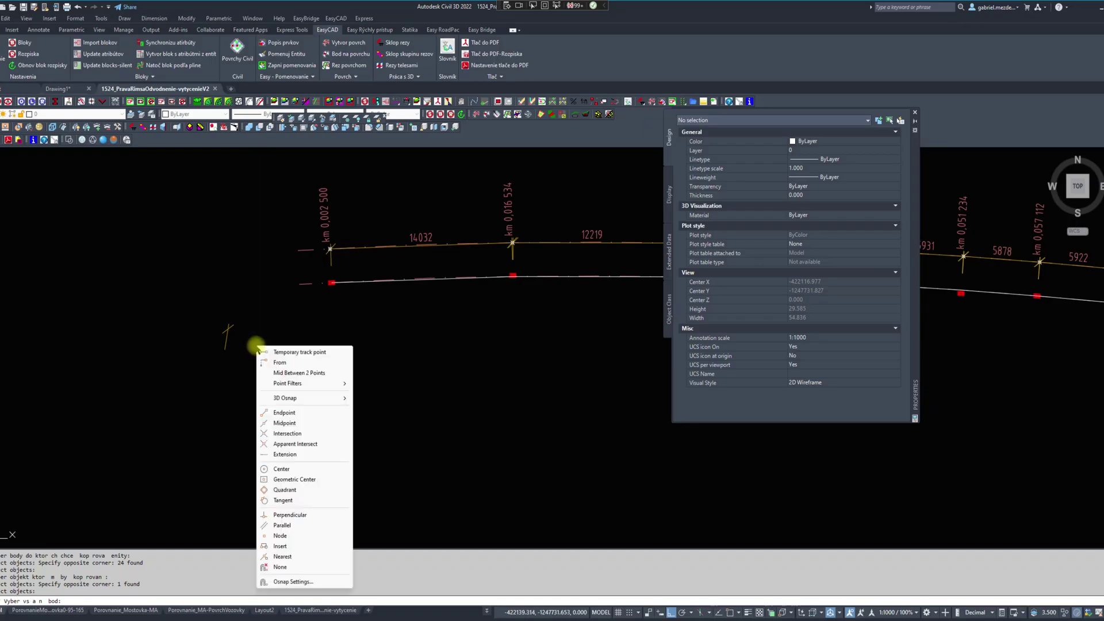
pyautogui.press('s')
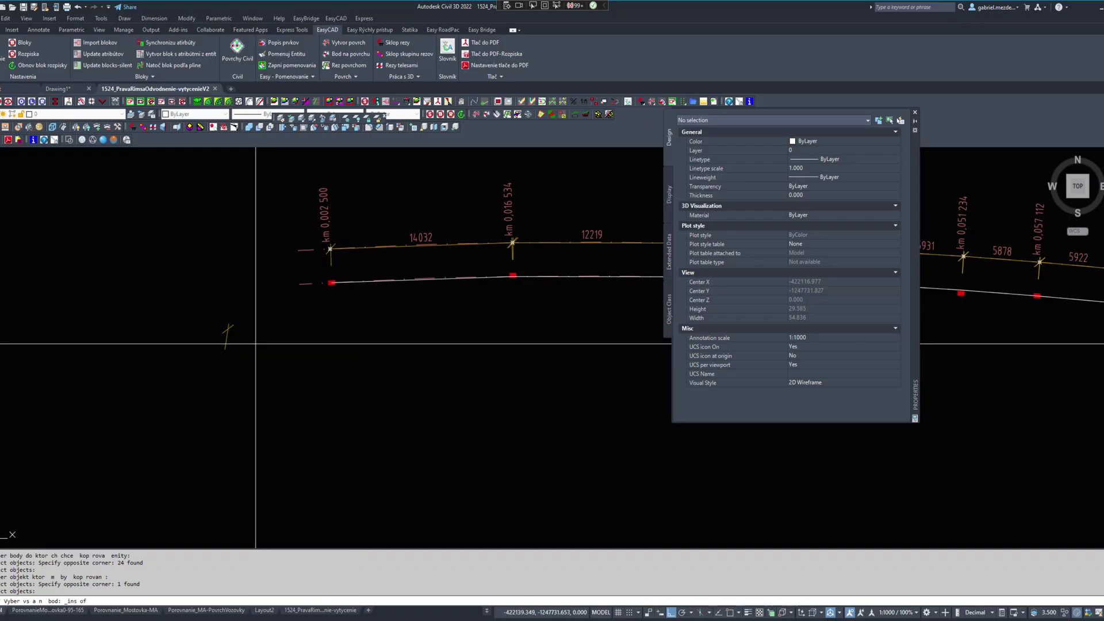
pyautogui.keyDown('shift'); pyautogui.rightClick(226, 333); pyautogui.keyUp('shift')
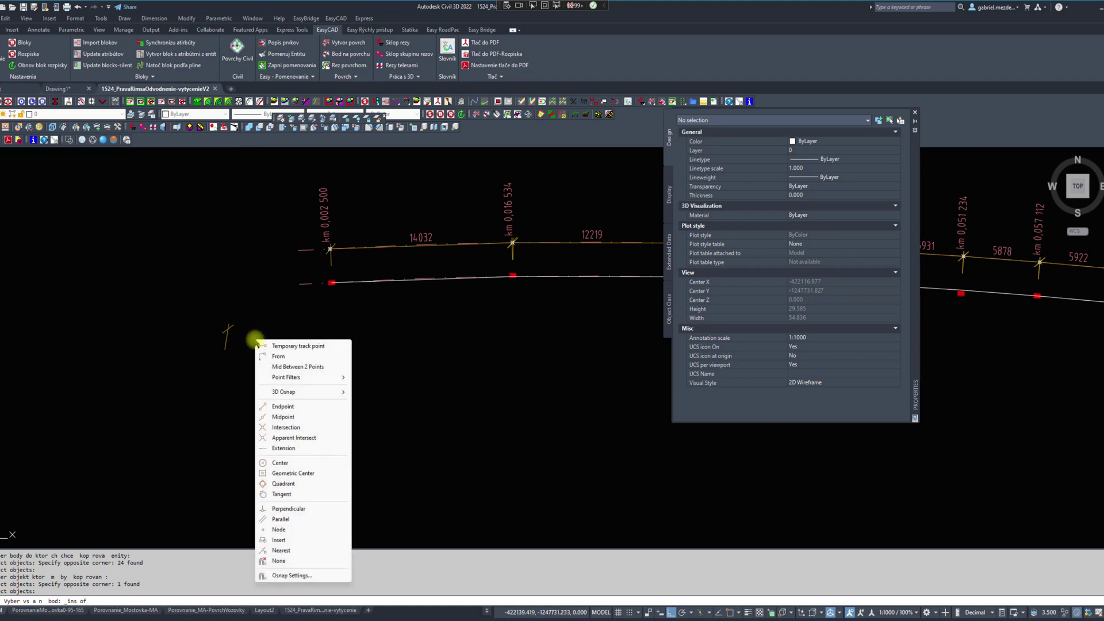
pyautogui.press('i')
pyautogui.keyDown('shift'); pyautogui.rightClick(228, 337); pyautogui.keyUp('shift')
pyautogui.press('i')
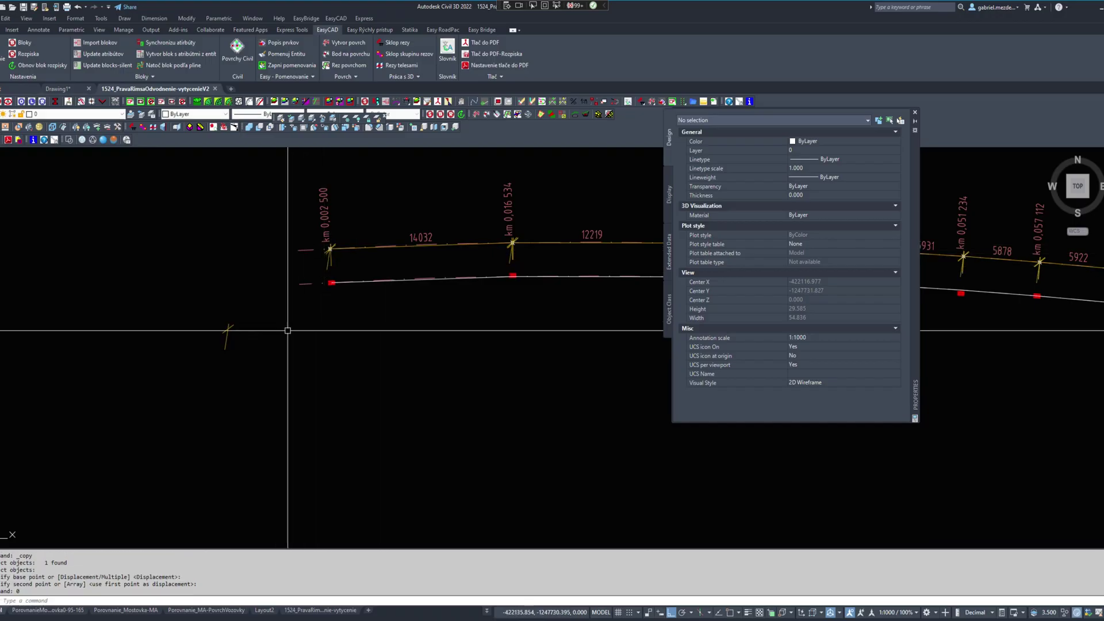
pyautogui.click(229, 338)
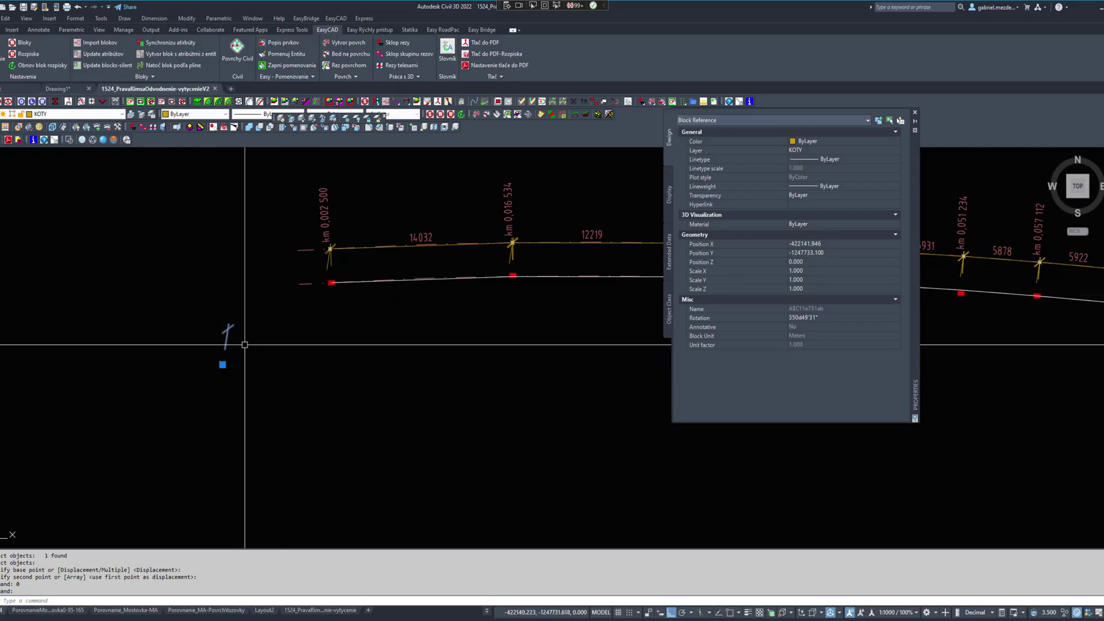
# Erase the loose tick block in the empty space before the start of the lower axis.
pyautogui.moveTo(260, 296); pyautogui.dragTo(196, 316, button='middle')
pyautogui.scroll(6, 276, 291)
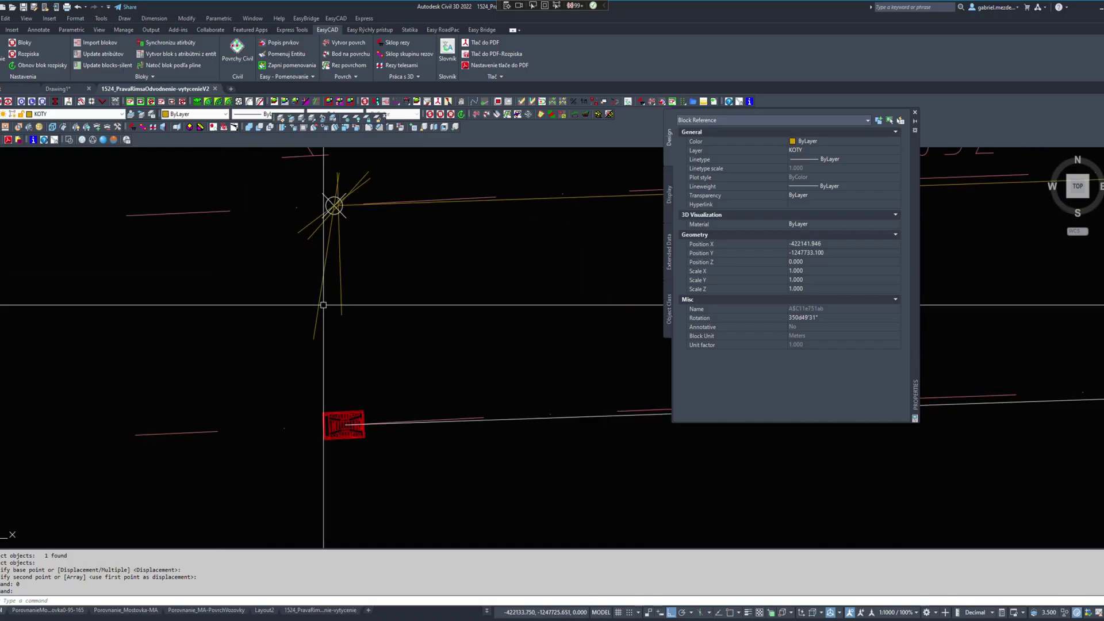
pyautogui.scroll(-4, 307, 310)
pyautogui.scroll(-3, 307, 310)
pyautogui.write('e')
pyautogui.press('Return')
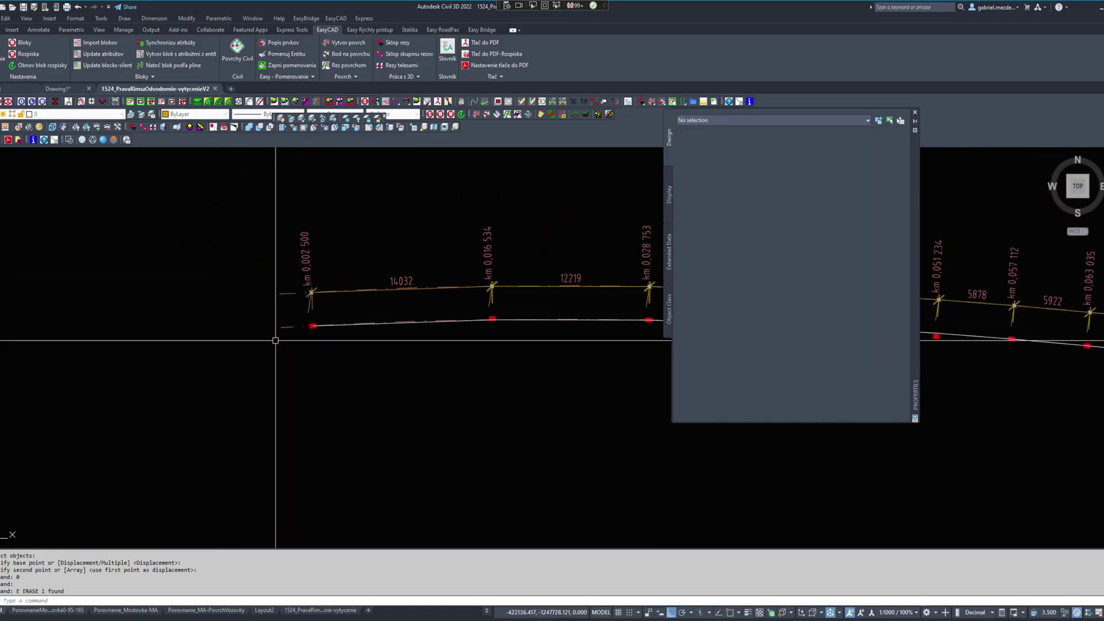
# Rotate all the tick blocks along the dimensioned axis to follow the axis polyline with Natoč blok podľa pline.
pyautogui.moveTo(358, 331); pyautogui.dragTo(255, 347, button='middle')
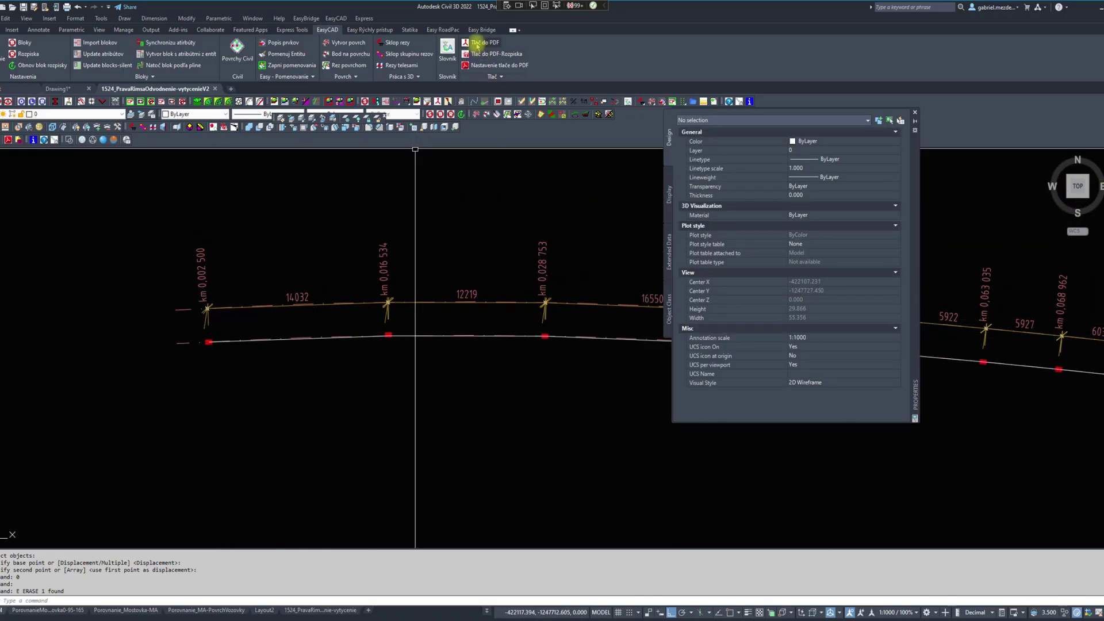
pyautogui.click(335, 18)
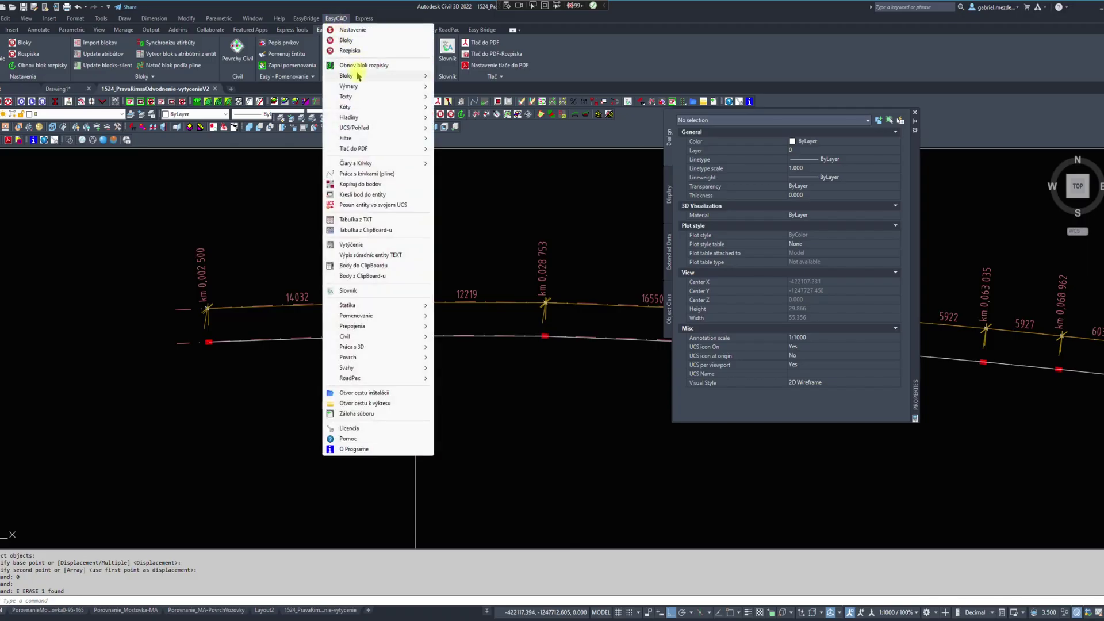
pyautogui.moveTo(359, 76)
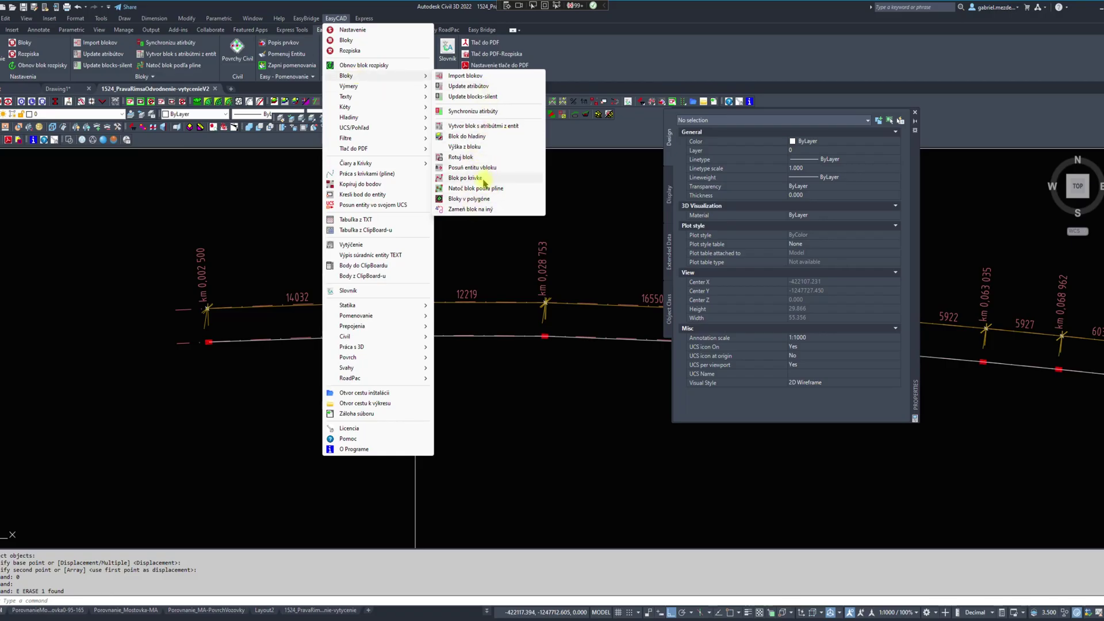
pyautogui.click(497, 189)
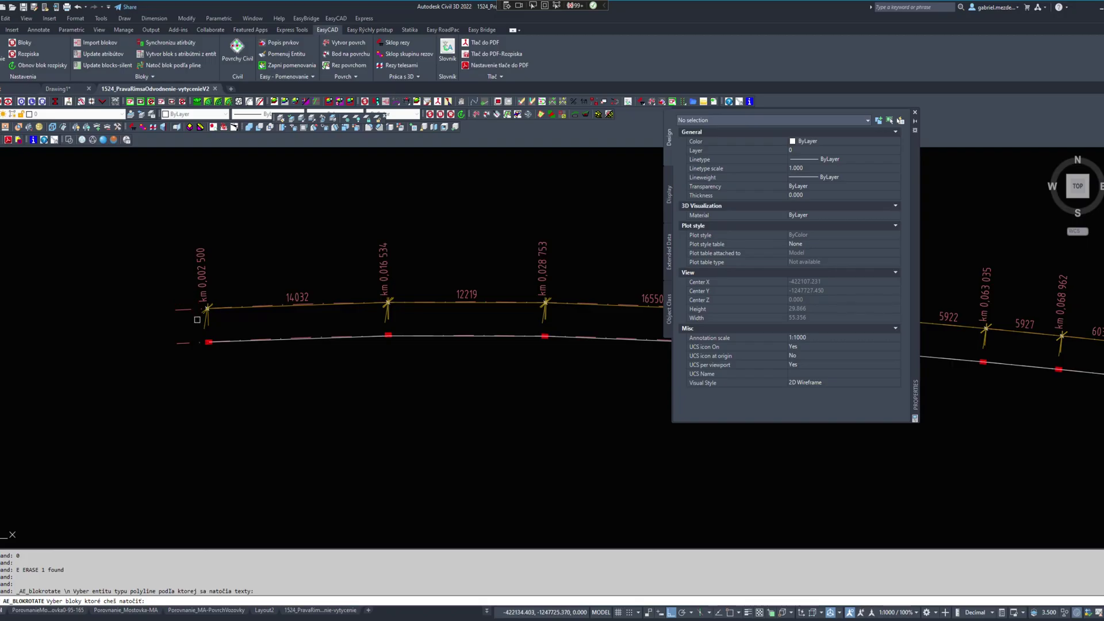
pyautogui.moveTo(350, 272); pyautogui.dragTo(260, 276, button='middle')
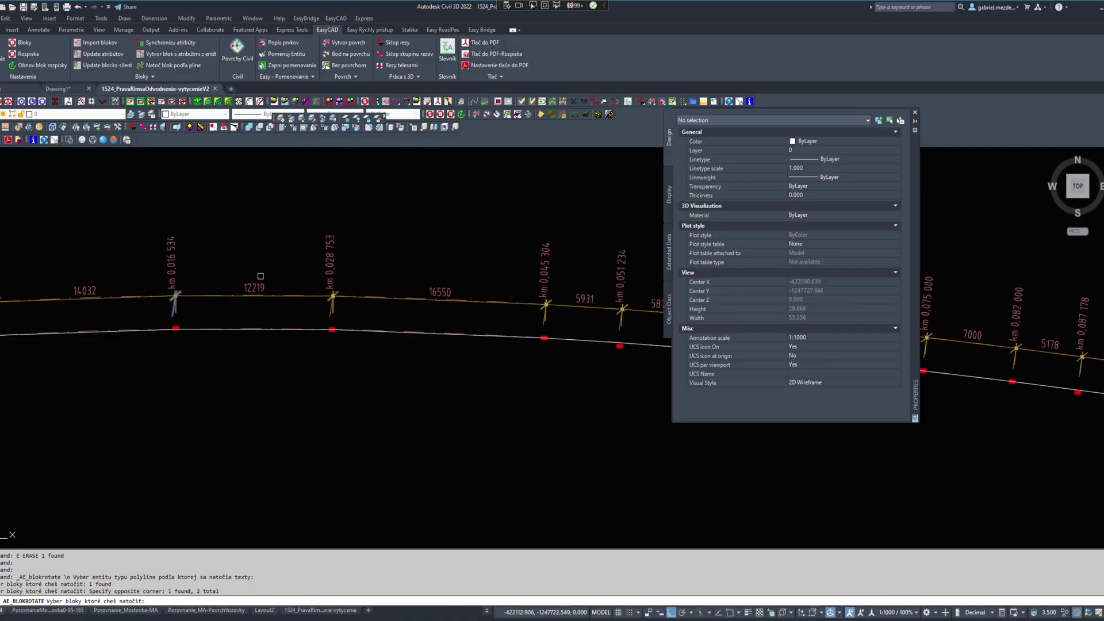
pyautogui.click(261, 276)
pyautogui.scroll(-6, 276, 234)
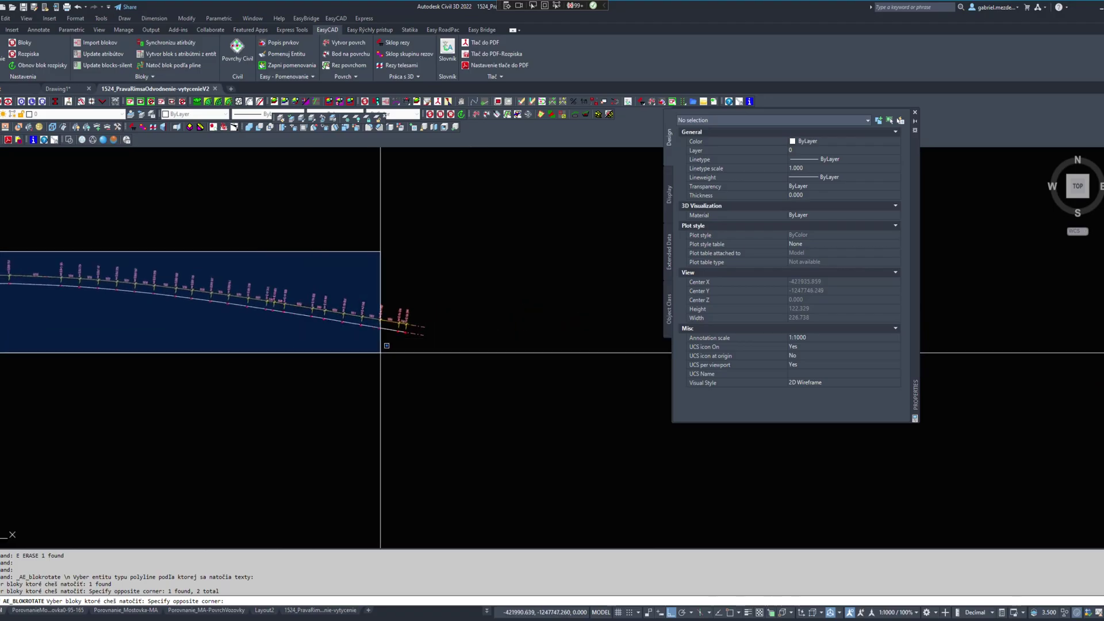
pyautogui.click(434, 362)
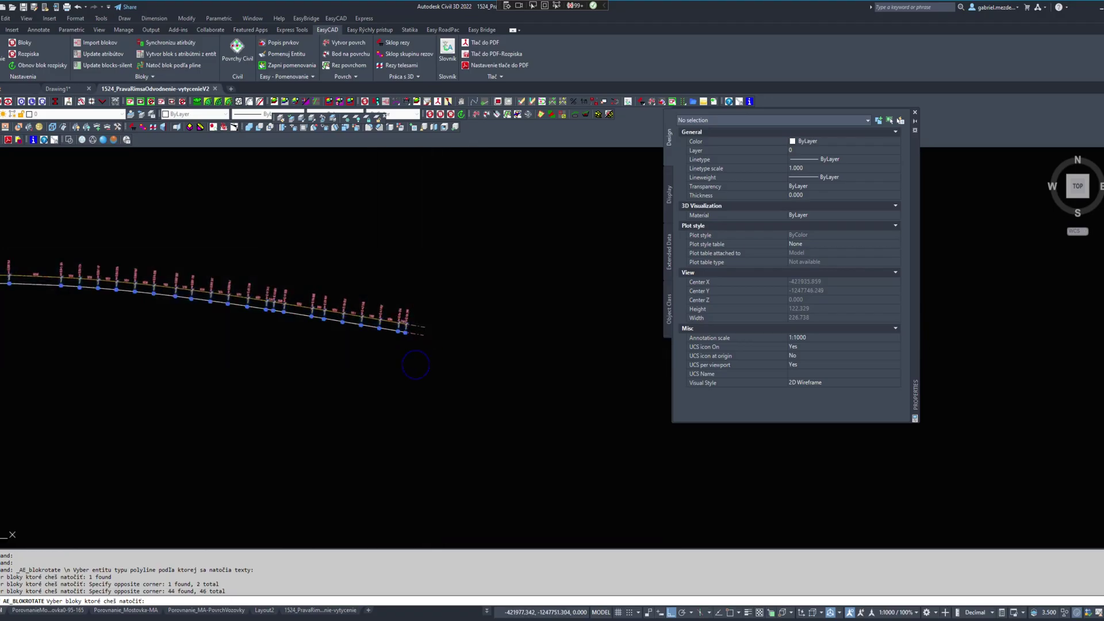
pyautogui.press('Return')
pyautogui.scroll(12, 414, 339)
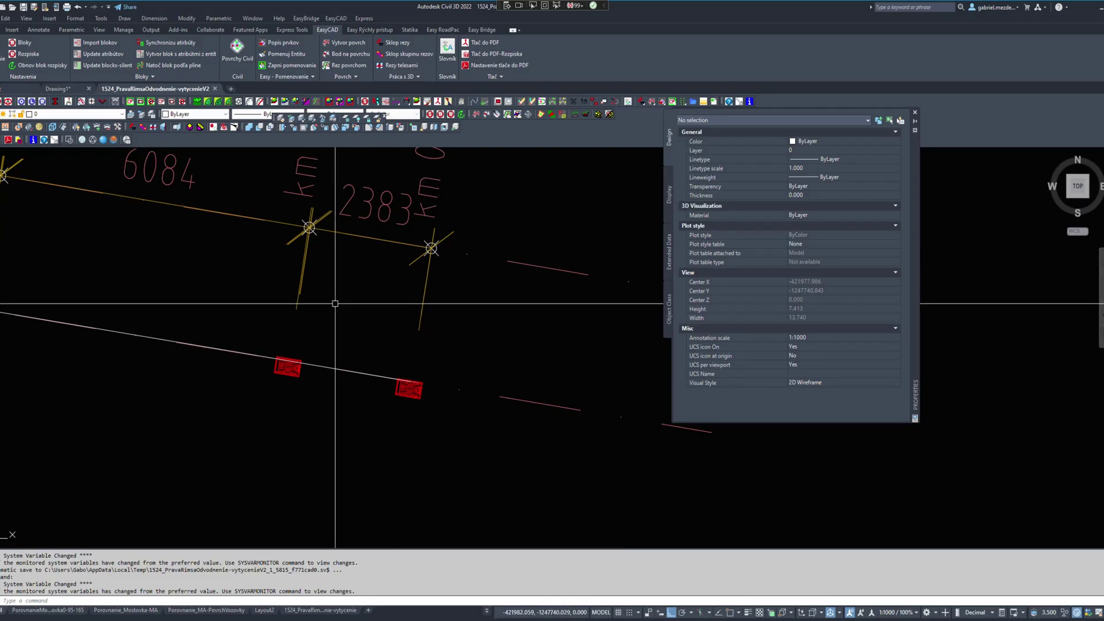
pyautogui.scroll(-8, 302, 257)
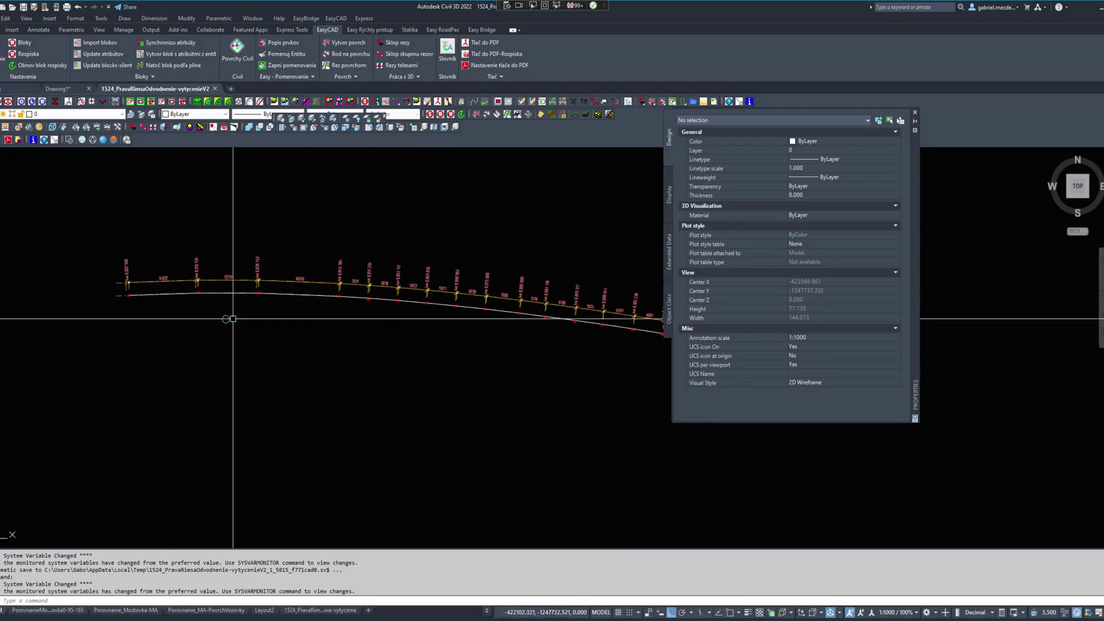
pyautogui.moveTo(288, 252); pyautogui.dragTo(290, 408, button='middle')
pyautogui.scroll(4, 247, 379)
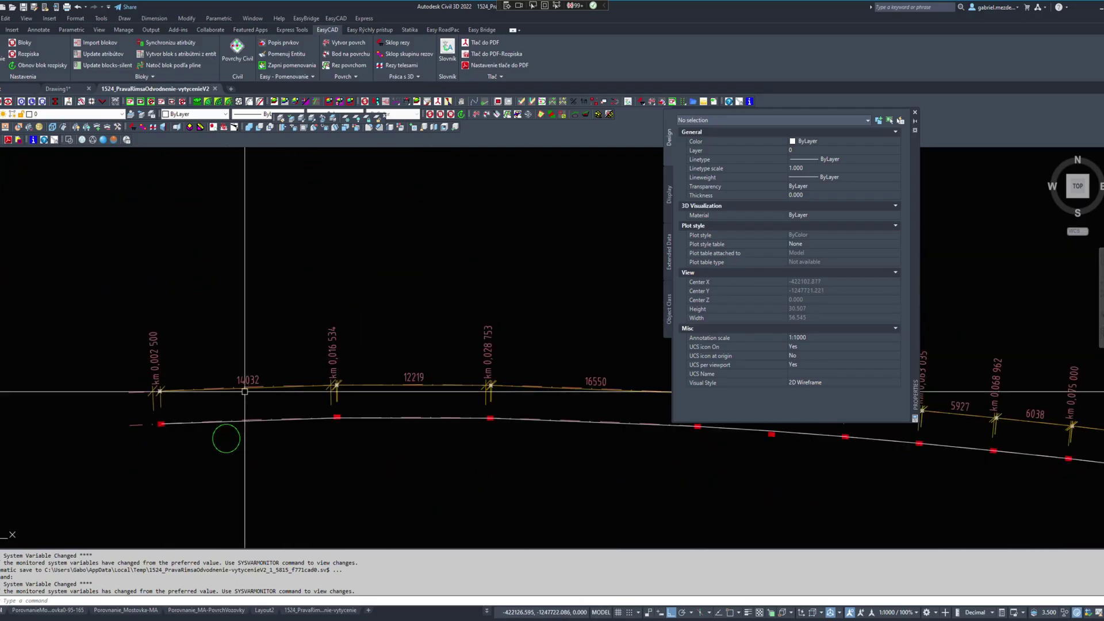
pyautogui.write('c')
pyautogui.press('space')
pyautogui.press('Escape')
pyautogui.press('Escape')
# Set Arrow 1 and Arrow 2 to None for the dimension between km 0,002 500 and km 0,016 534.
pyautogui.click(248, 379)
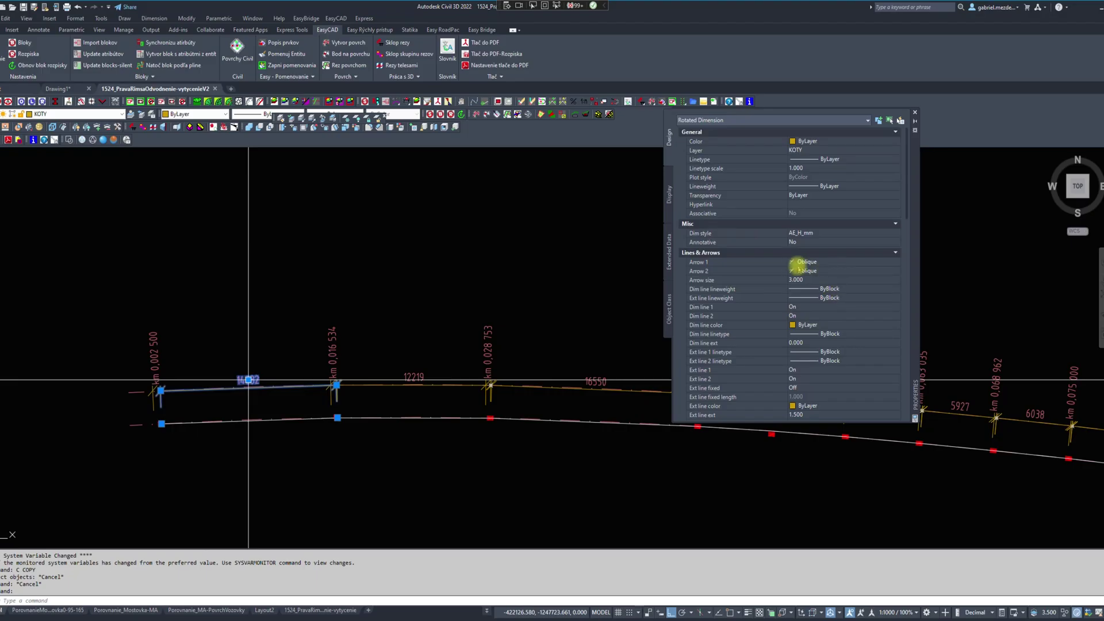
pyautogui.click(799, 263)
pyautogui.click(851, 263)
pyautogui.scroll(1, 828, 274)
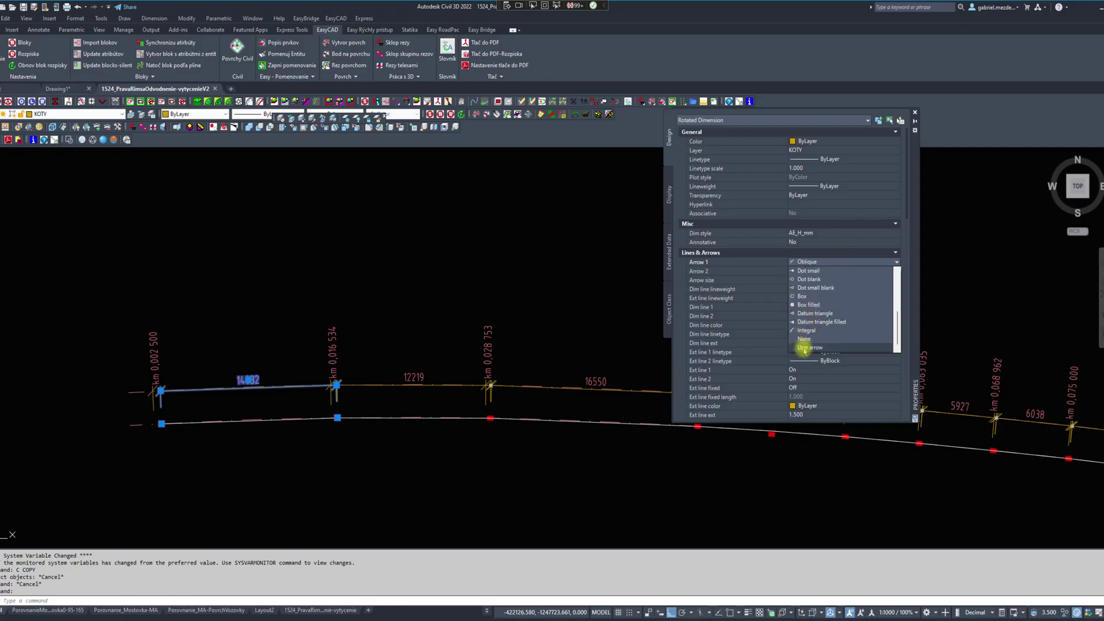
pyautogui.click(804, 348)
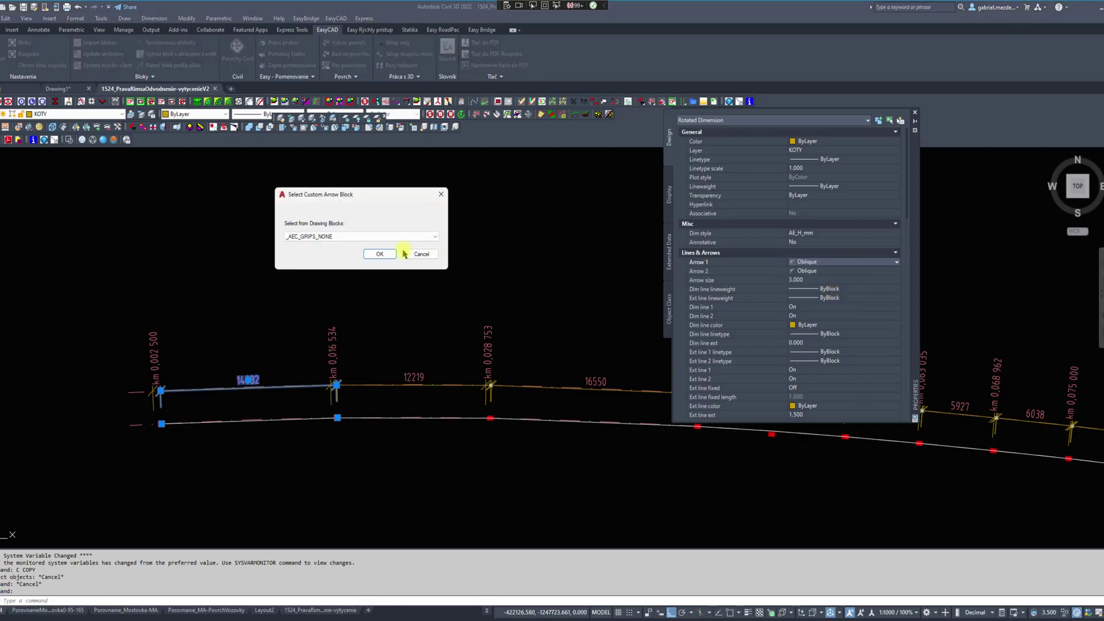
pyautogui.click(435, 254)
pyautogui.click(814, 263)
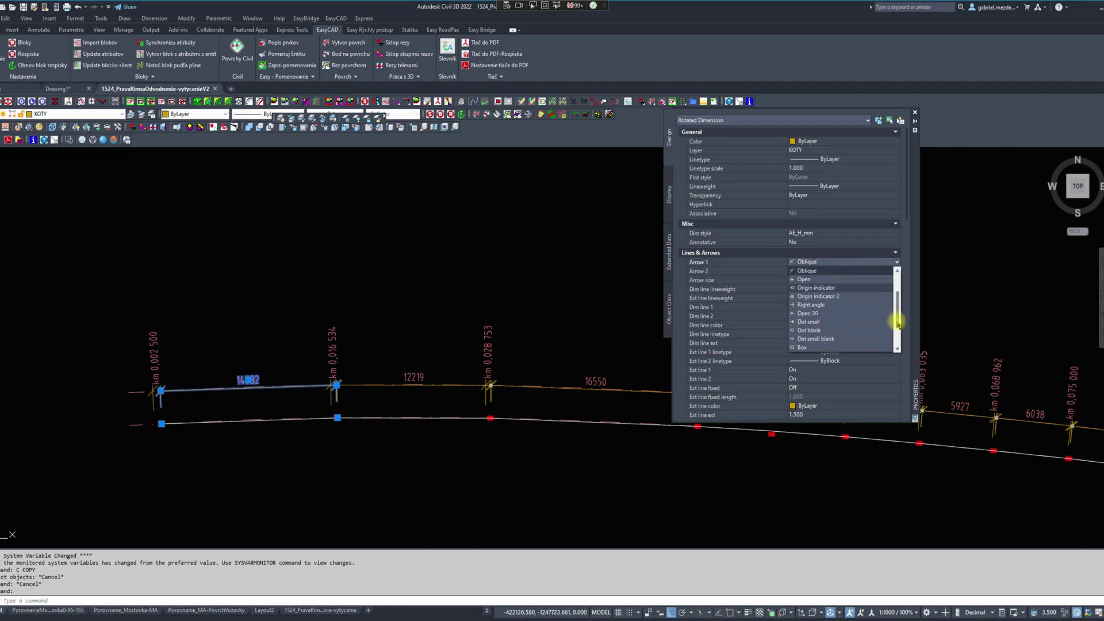
pyautogui.click(808, 339)
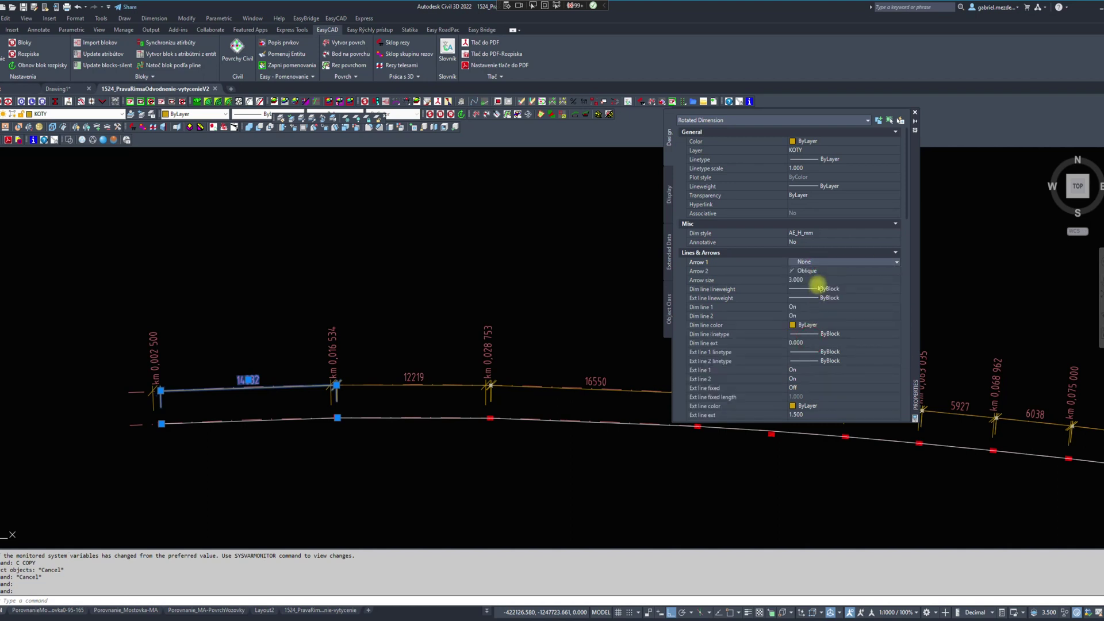
pyautogui.click(896, 271)
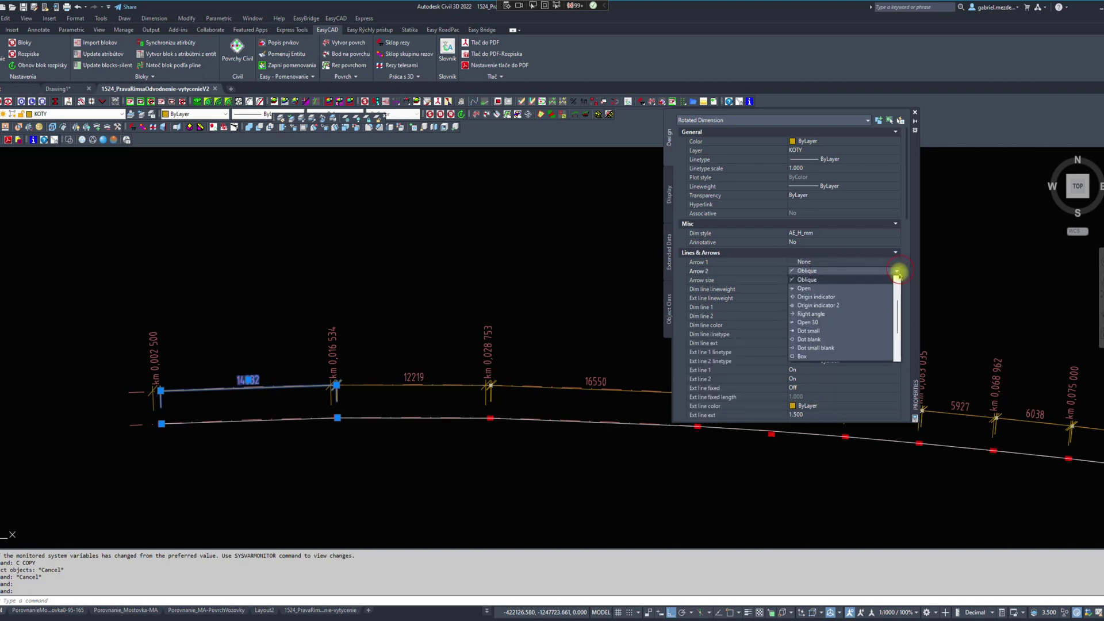
pyautogui.click(823, 348)
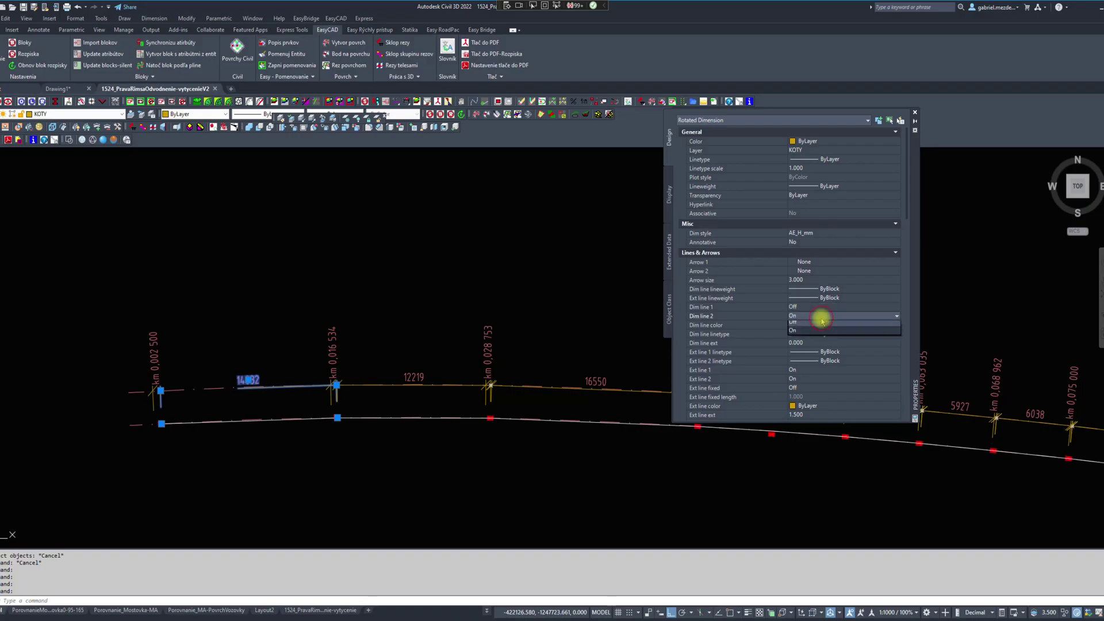
# Turn off both dimension lines and both extension lines of the dimension between km 0,002 500 and km 0,016 534.
pyautogui.click(817, 323)
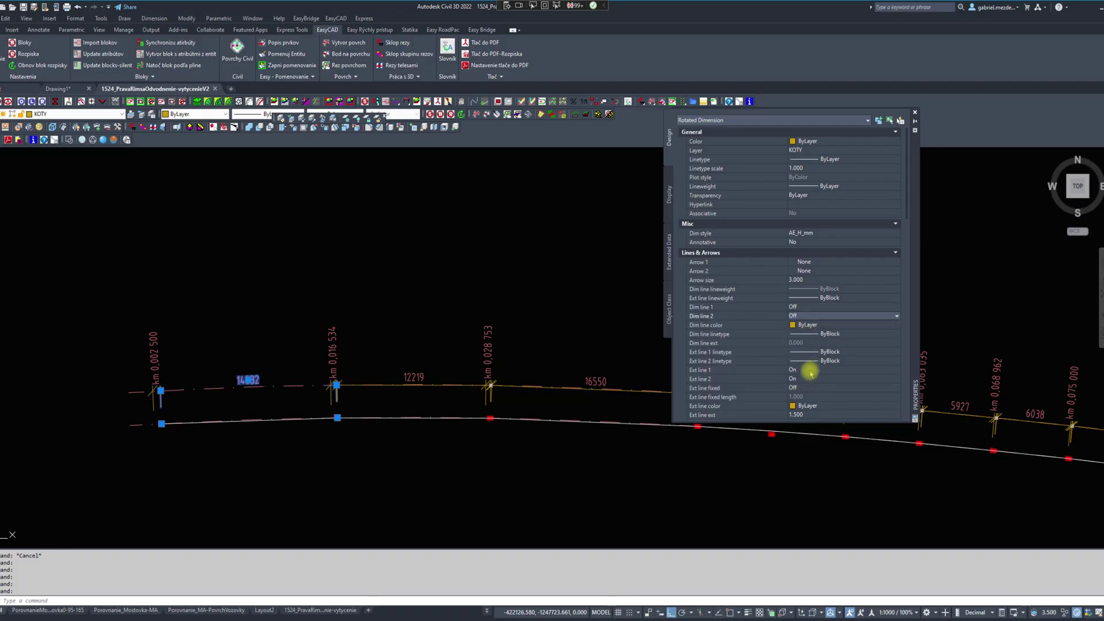
pyautogui.click(805, 379)
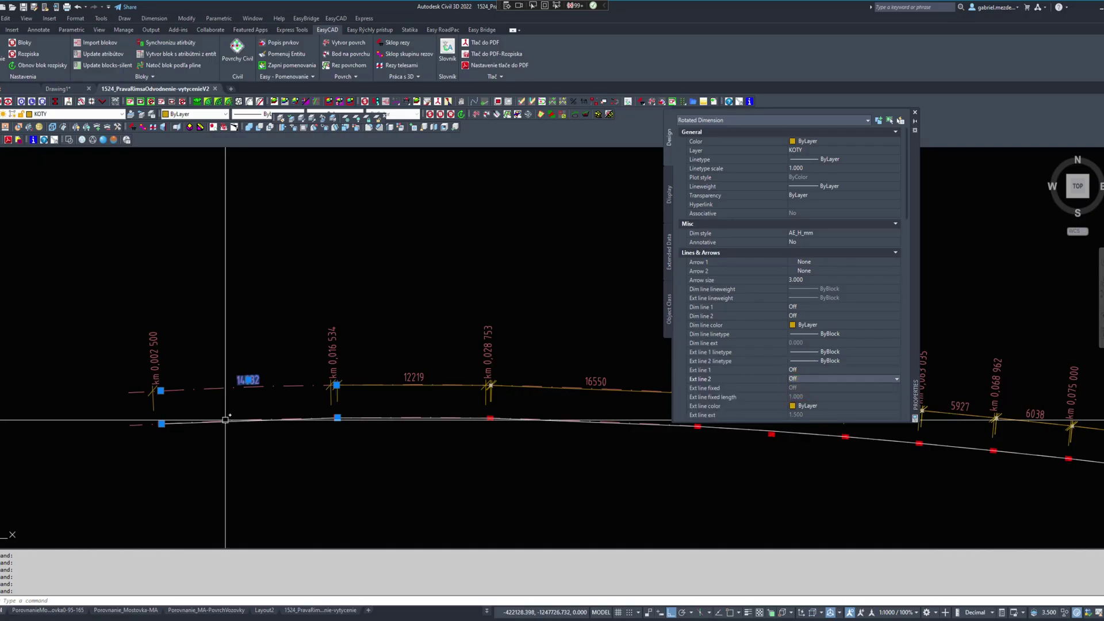
pyautogui.press('Escape')
pyautogui.press('Escape')
pyautogui.scroll(4, 279, 417)
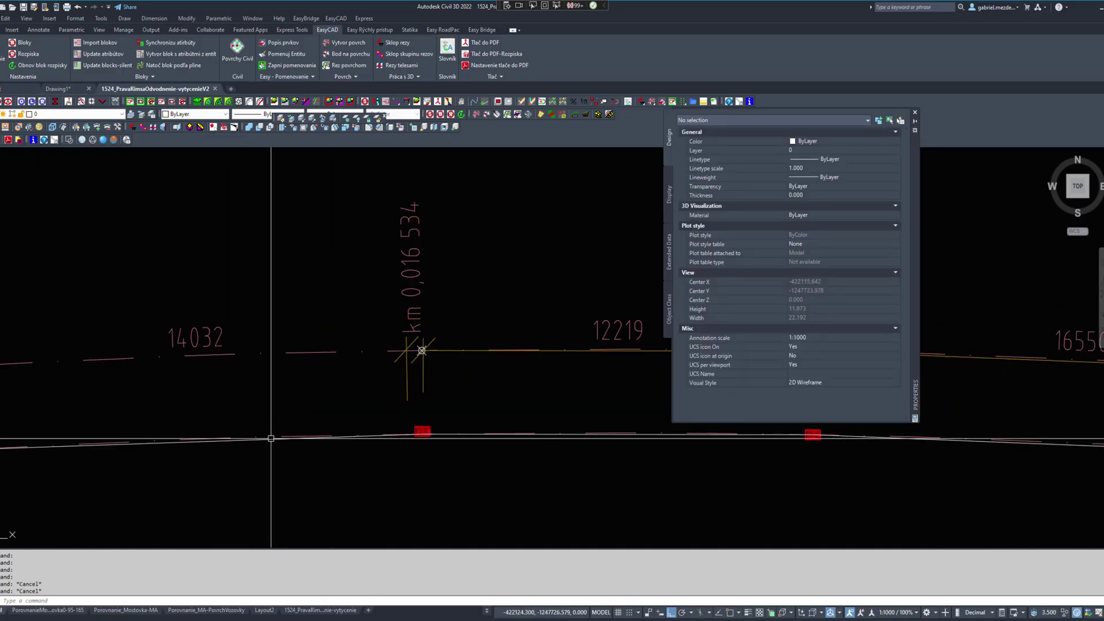
pyautogui.click(407, 384)
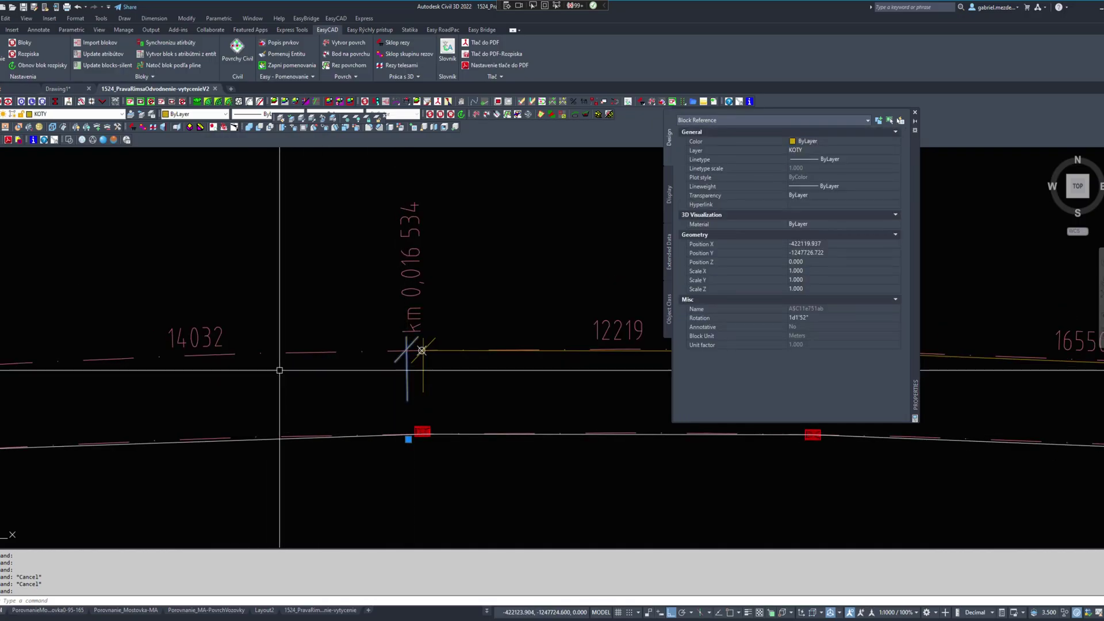
pyautogui.scroll(-4, 401, 385)
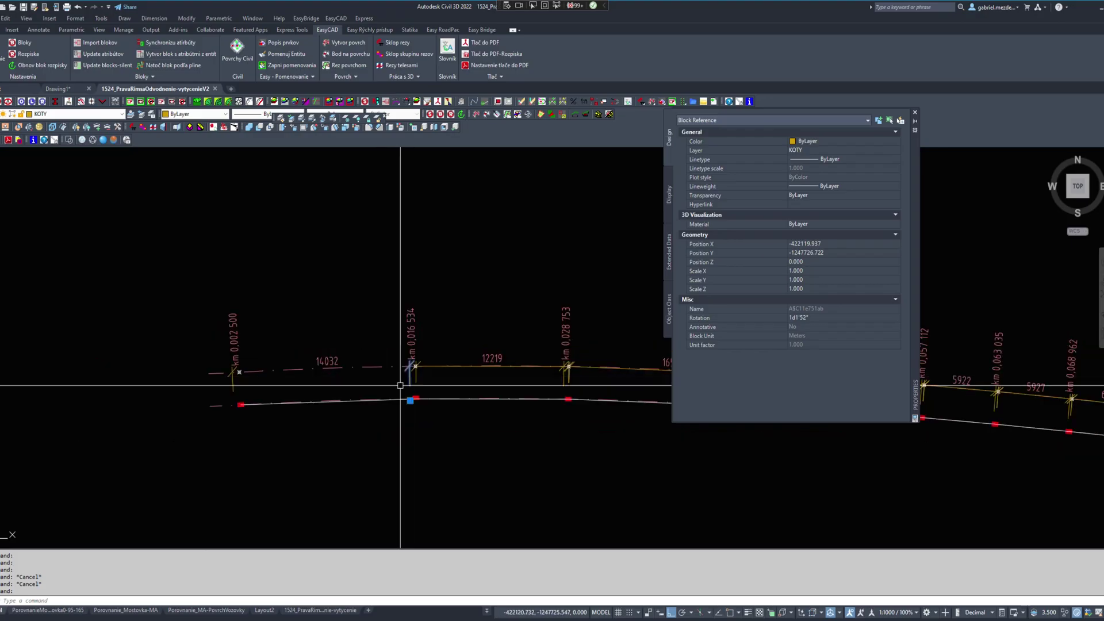
pyautogui.press('Escape')
pyautogui.scroll(4, 276, 386)
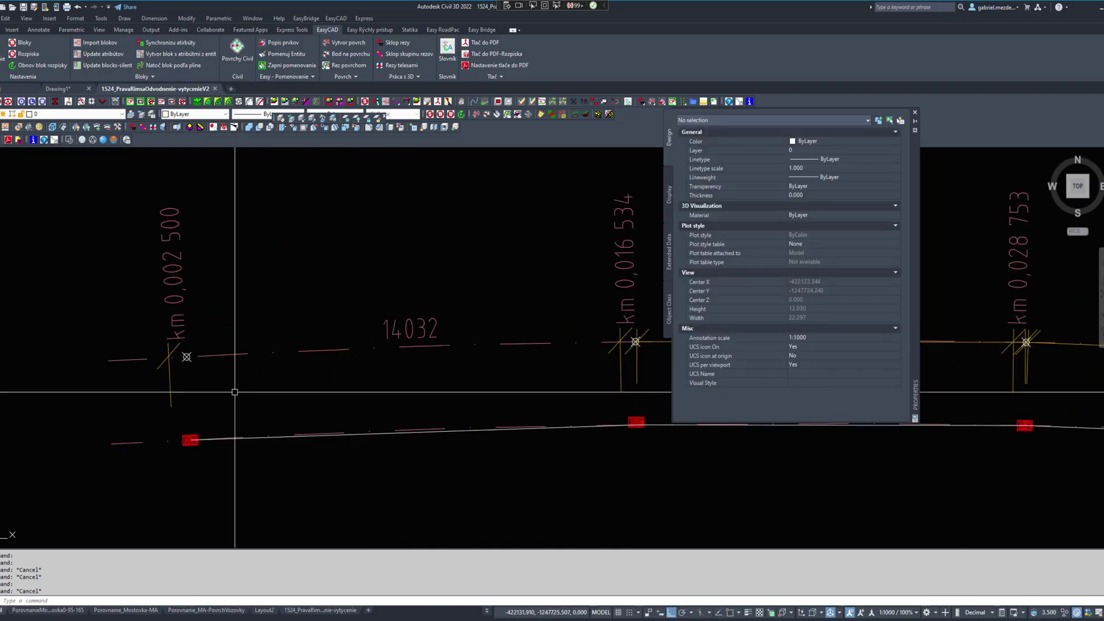
pyautogui.moveTo(419, 381); pyautogui.dragTo(299, 379, button='middle')
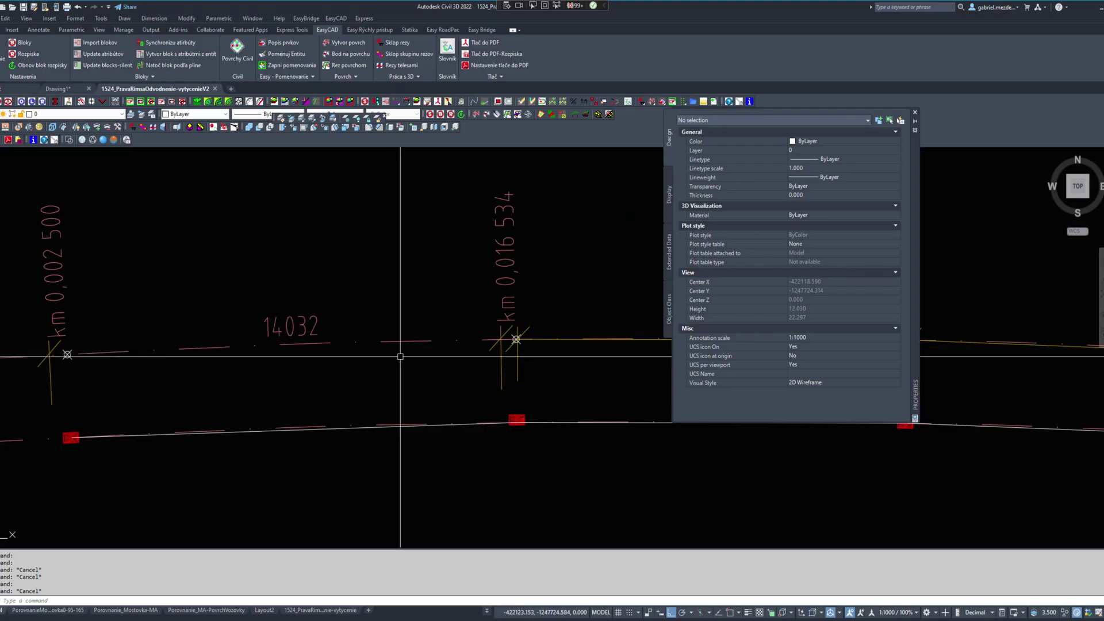
# Try to select the tick blocks along the whole dimensioned axis with QS.
pyautogui.write('qs')
pyautogui.press('Return')
pyautogui.scroll(-4, 499, 378)
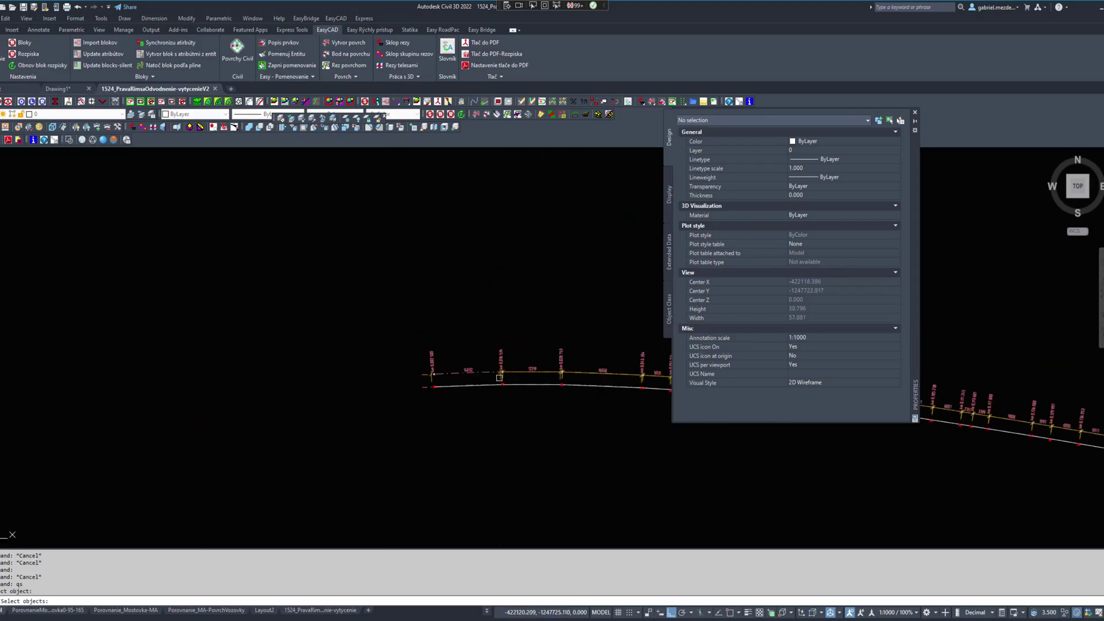
pyautogui.scroll(-7, 499, 378)
pyautogui.click(286, 308)
pyautogui.click(561, 436)
pyautogui.press('Return')
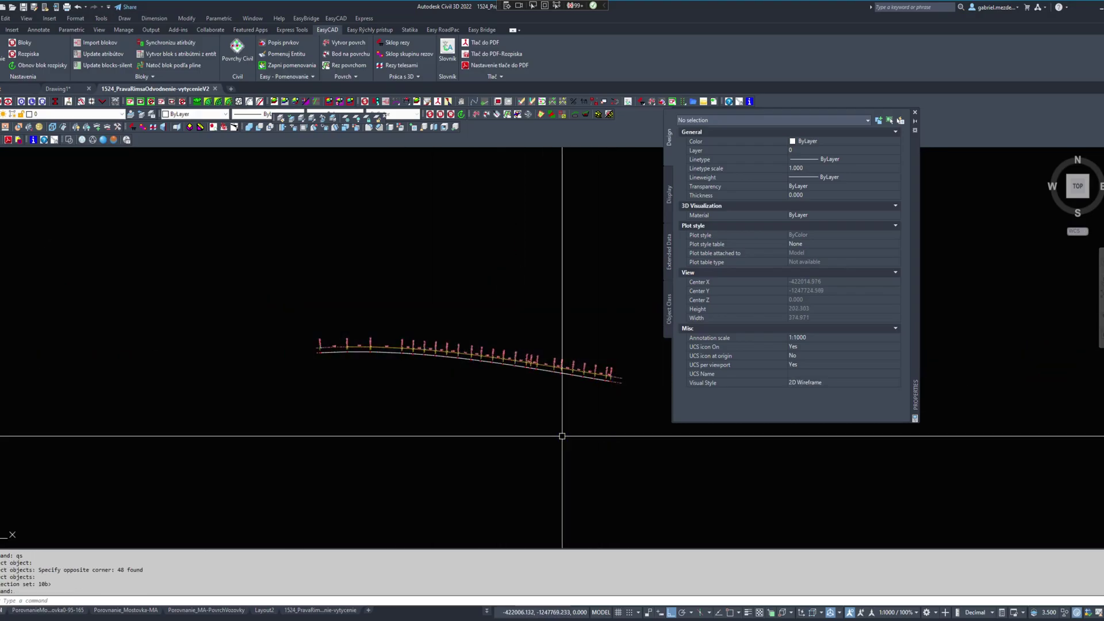
# Select only the tick blocks along the axis with QSB and move them straight down to empty space below the axis.
pyautogui.scroll(8, 327, 365)
pyautogui.write('qsb')
pyautogui.press('Return')
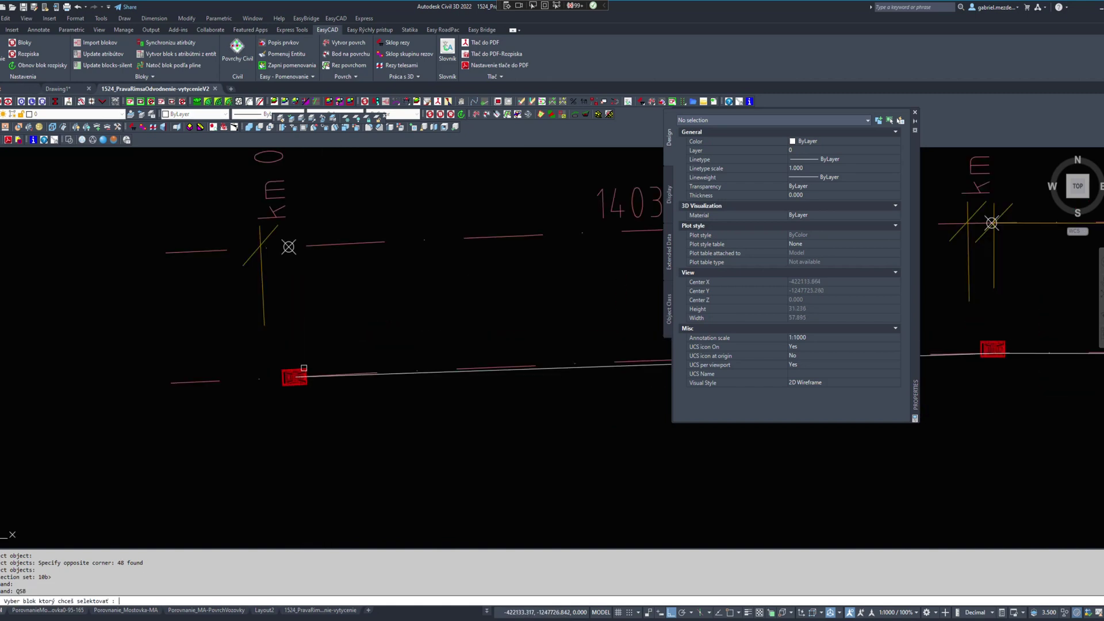
pyautogui.click(266, 318)
pyautogui.scroll(-6, 266, 318)
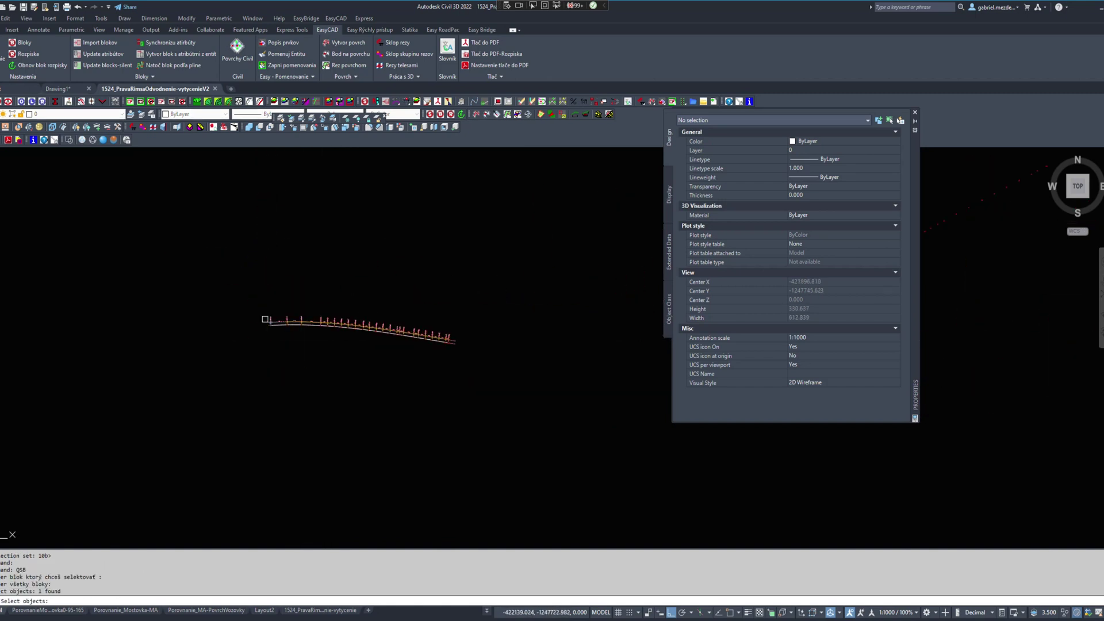
pyautogui.click(229, 288)
pyautogui.click(441, 362)
pyautogui.press('Return')
pyautogui.write('fd')
pyautogui.press('Return')
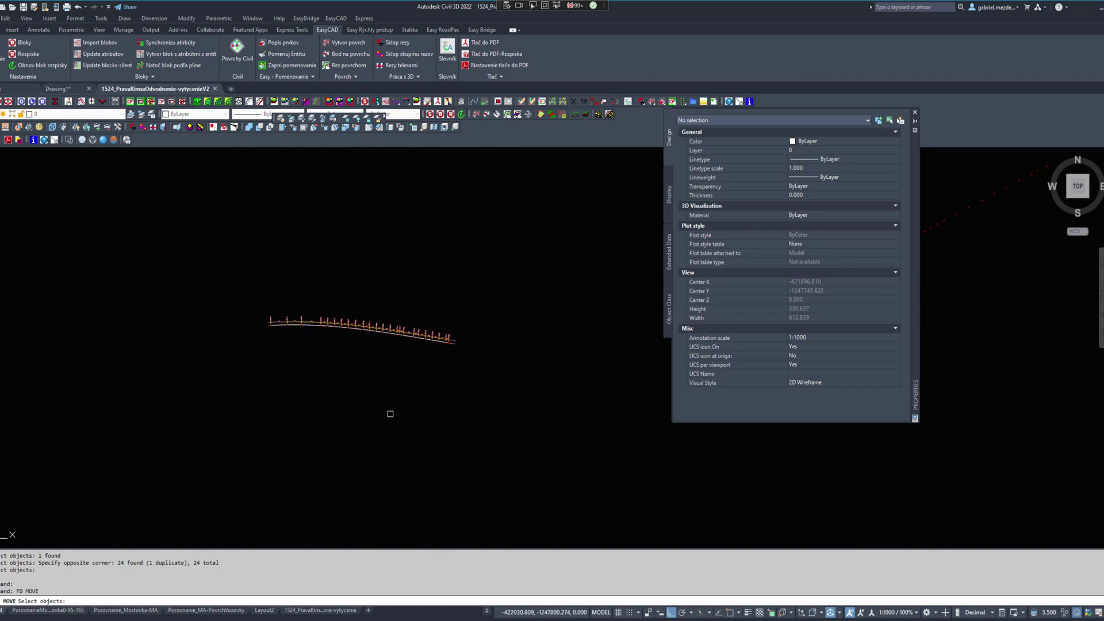
pyautogui.press('Return')
pyautogui.click(379, 351)
pyautogui.click(378, 381)
pyautogui.scroll(8, 325, 322)
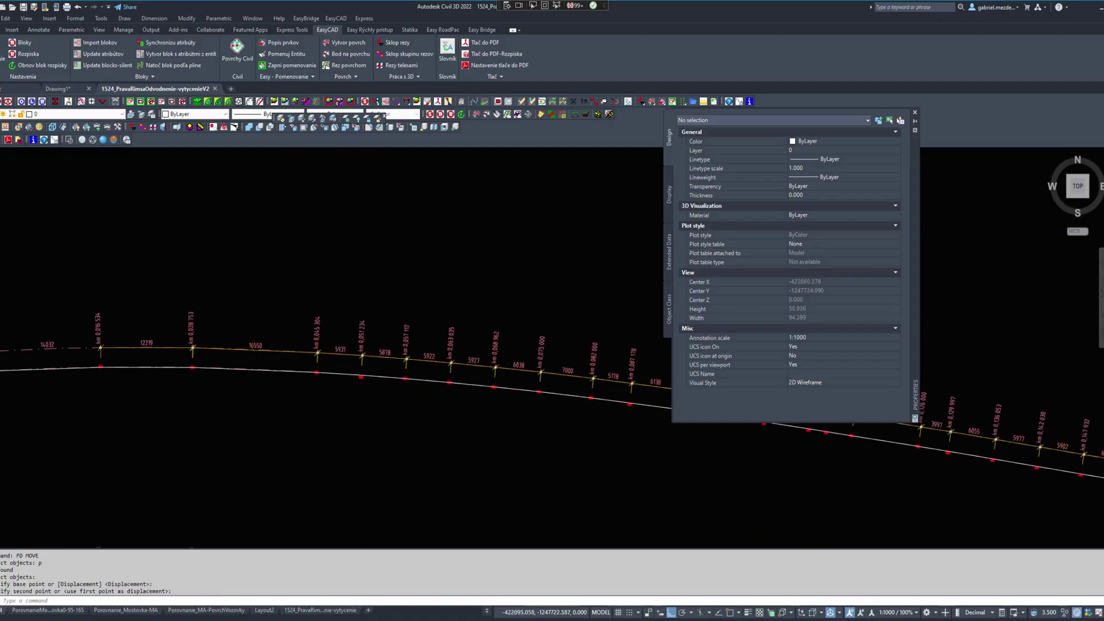
# Select all the dimensions along the axis with QS, using one dimension as the sample and a window around the whole axis.
pyautogui.moveTo(230, 349); pyautogui.dragTo(417, 386, button='middle')
pyautogui.moveTo(222, 368)
pyautogui.mouseDown(button='middle')
pyautogui.moveTo(323, 348)
pyautogui.moveTo(248, 349)
pyautogui.mouseUp(button='middle')
pyautogui.write('qs')
pyautogui.press('Return')
pyautogui.scroll(-3, 377, 351)
pyautogui.click(202, 276)
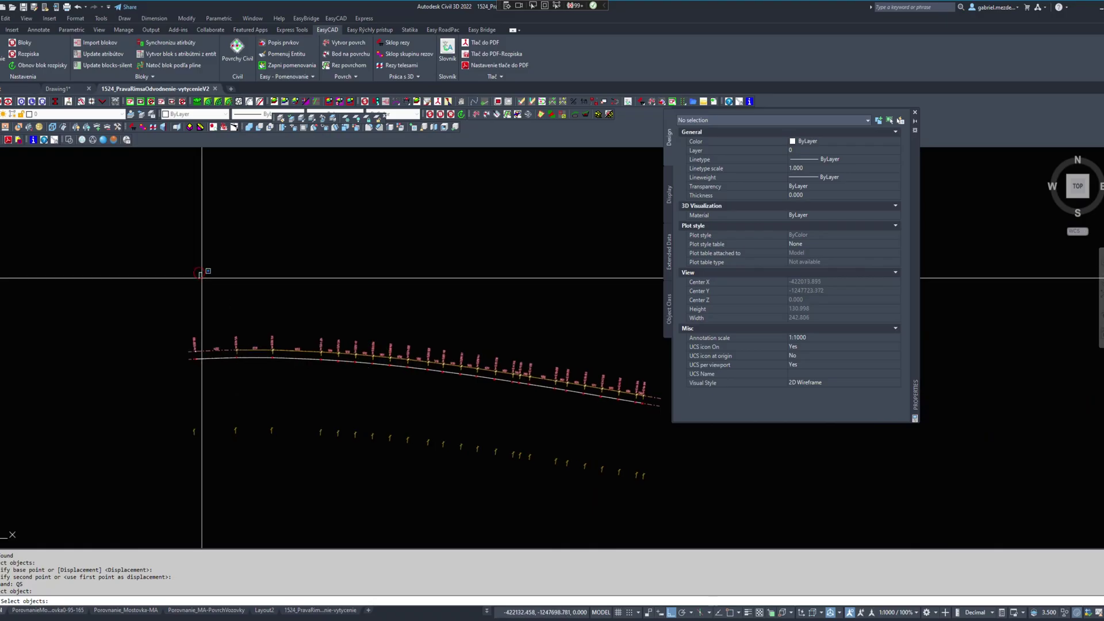
pyautogui.moveTo(202, 277); pyautogui.dragTo(100, 264, button='middle')
pyautogui.click(582, 421)
pyautogui.press('Return')
# Match the properties of the dimension between km 0,002 500 and km 0,016 534 onto the previously selected dimensions.
pyautogui.write('er')
pyautogui.press('Return')
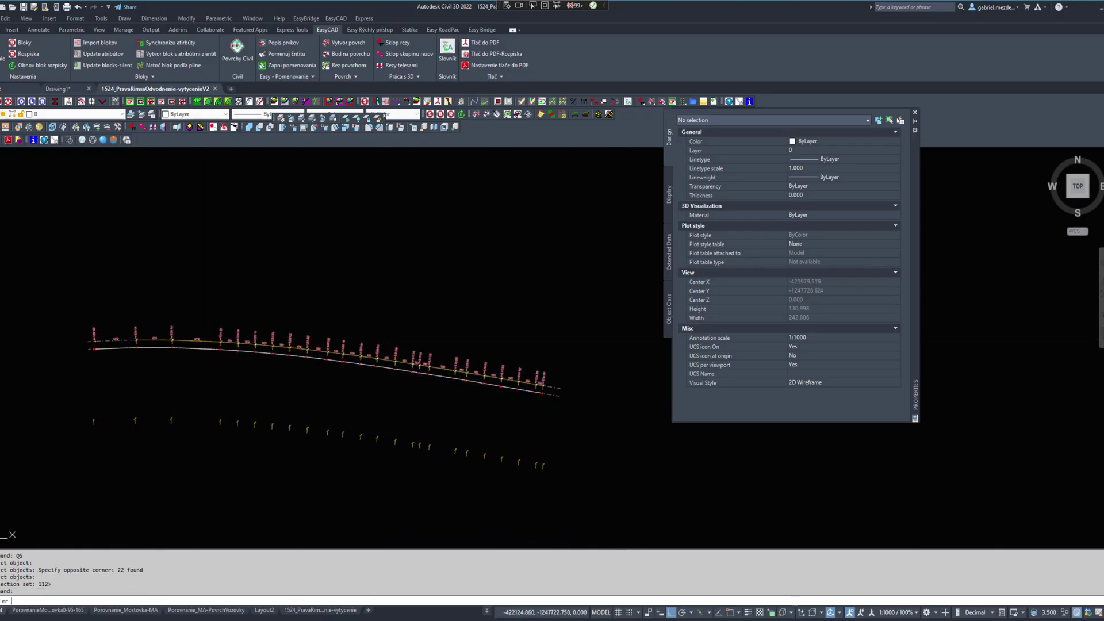
pyautogui.scroll(4, 118, 339)
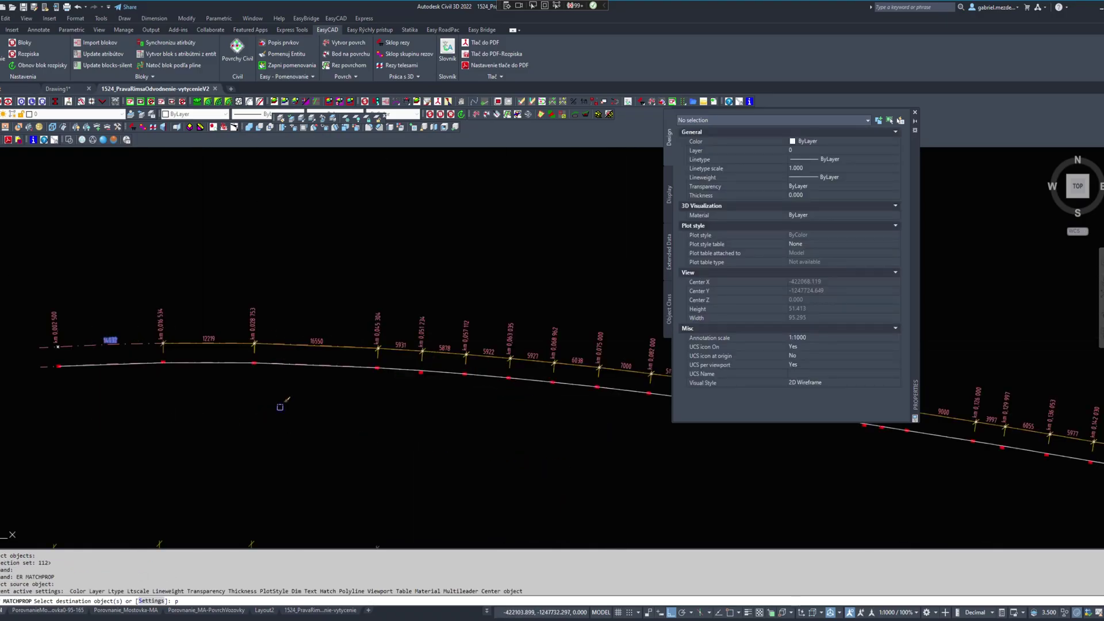
pyautogui.press('Return')
pyautogui.press('Return')
# Select all the point entities on the upper dash-dot dimension line with QS and erase them.
pyautogui.moveTo(235, 424); pyautogui.dragTo(301, 396, button='middle')
pyautogui.moveTo(195, 368); pyautogui.dragTo(263, 305, button='middle')
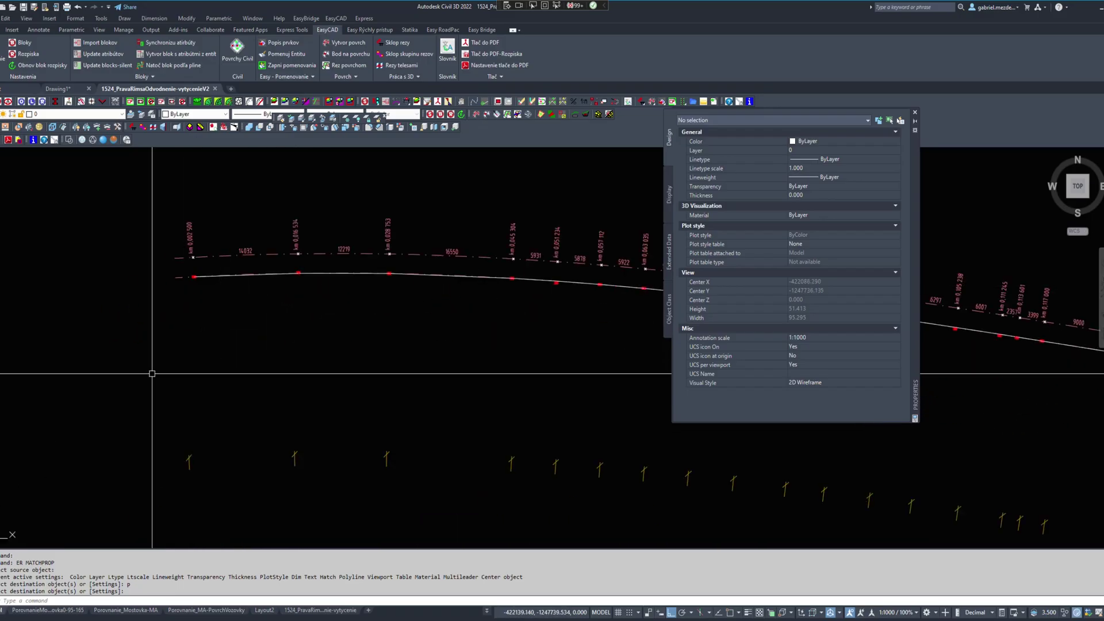
pyautogui.scroll(10, 170, 282)
pyautogui.write('qs')
pyautogui.press('Return')
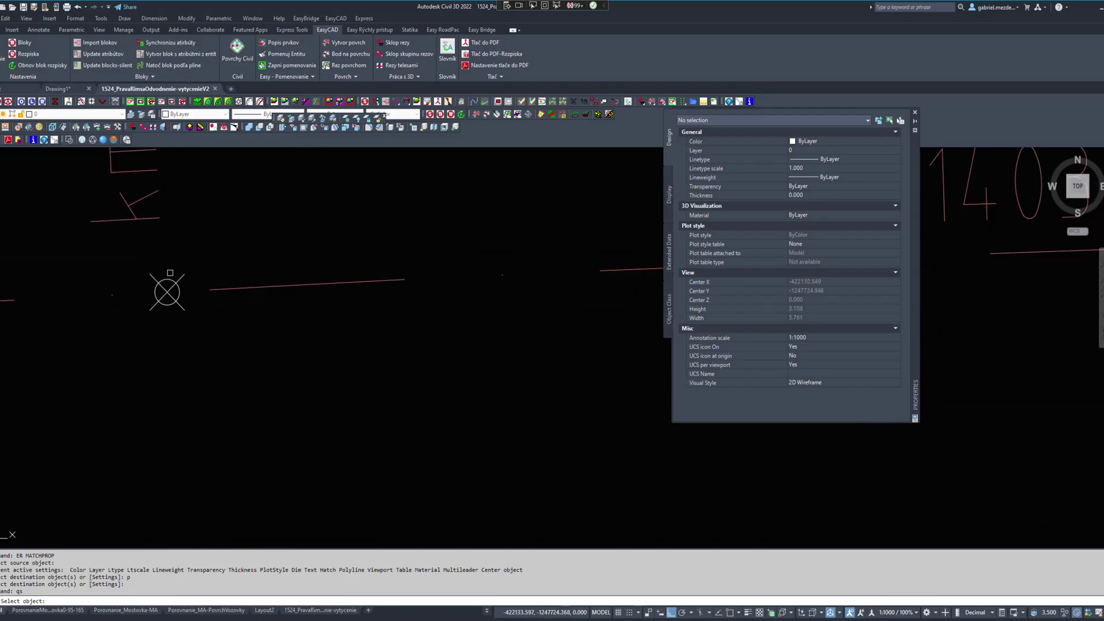
pyautogui.click(184, 278)
pyautogui.click(183, 277)
pyautogui.scroll(-10, 179, 294)
pyautogui.click(129, 253)
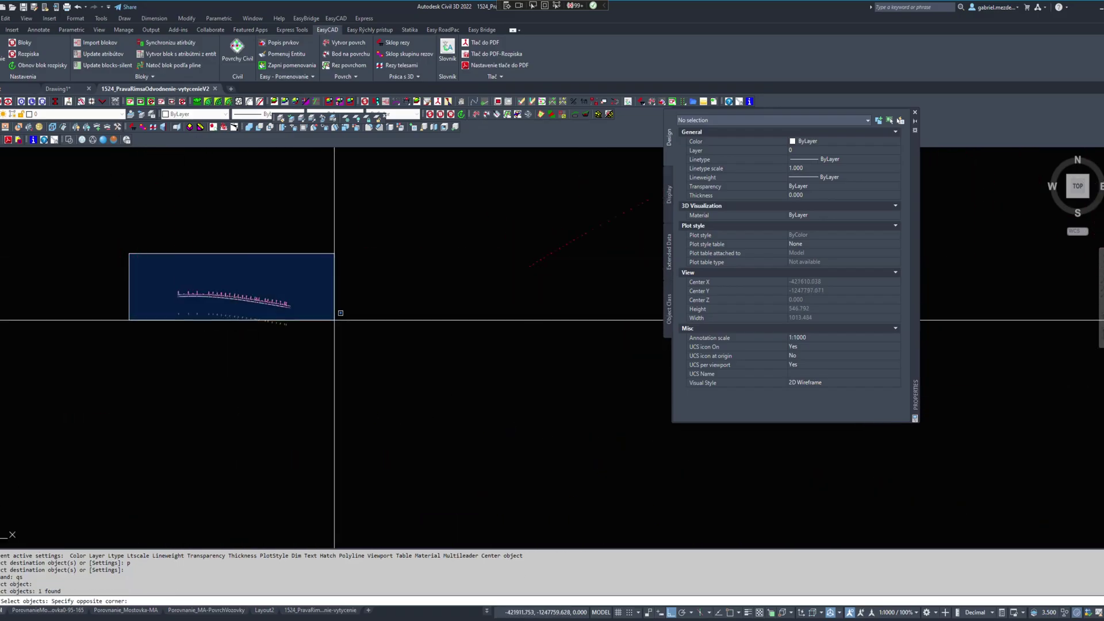
pyautogui.click(334, 320)
pyautogui.press('Return')
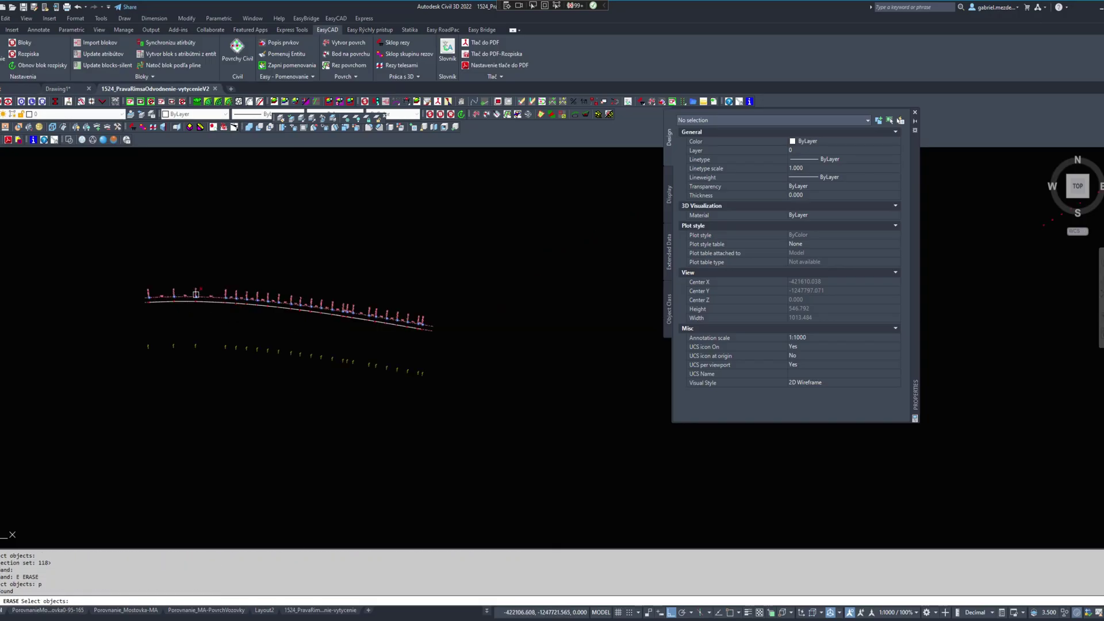
pyautogui.scroll(3, 177, 308)
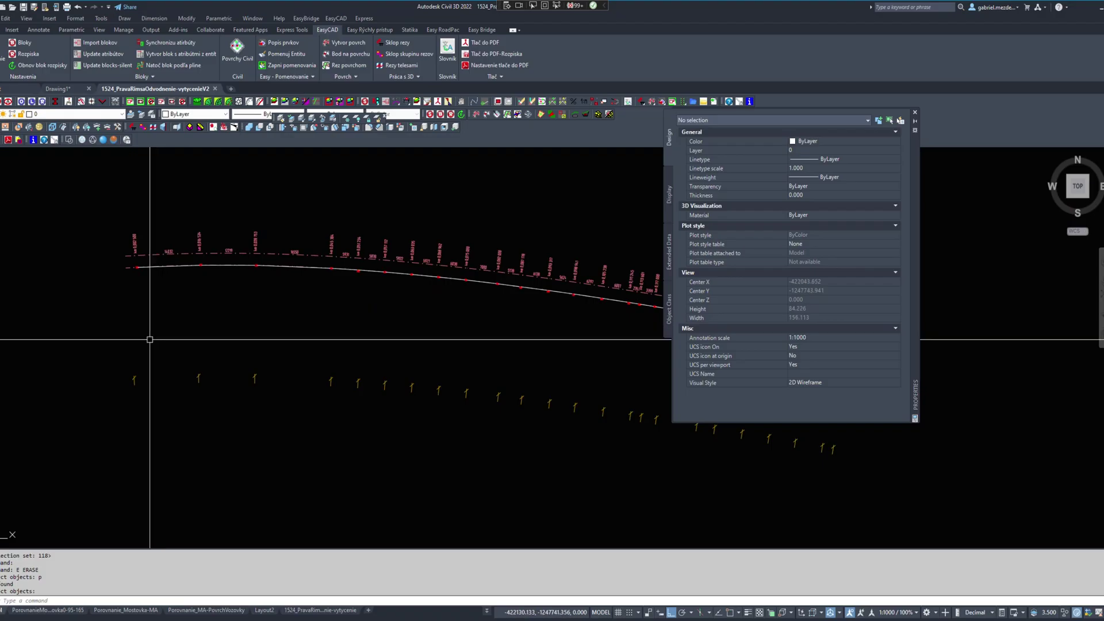
pyautogui.click(136, 384)
pyautogui.click(146, 397)
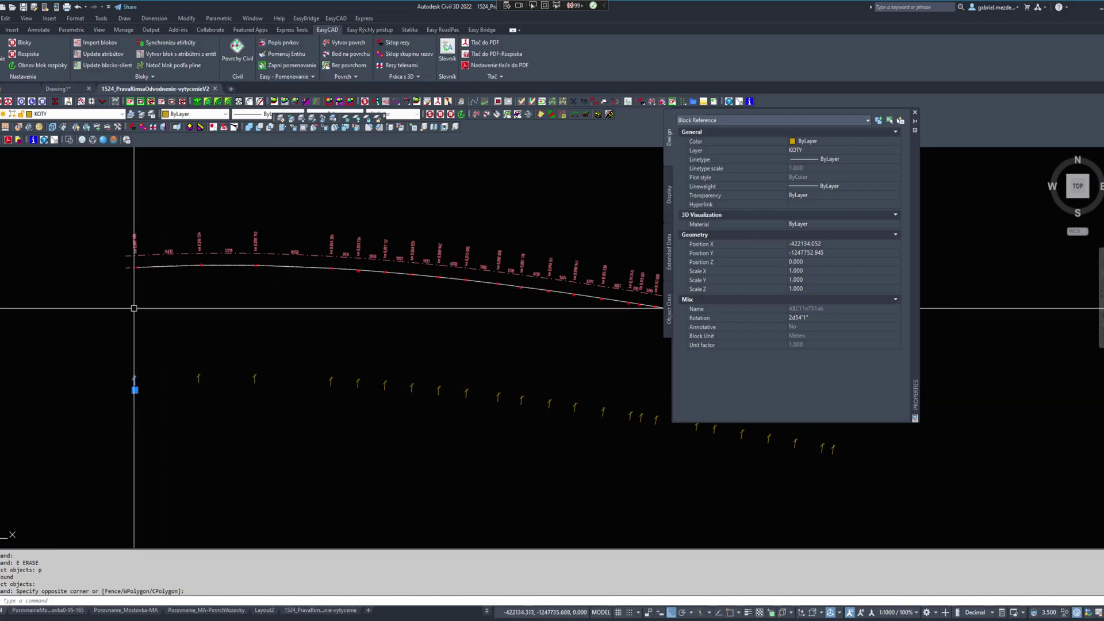
pyautogui.press('Escape')
# Generate points at the vertices of the white polyline that runs through the drain inlets.
pyautogui.scroll(2, 137, 268)
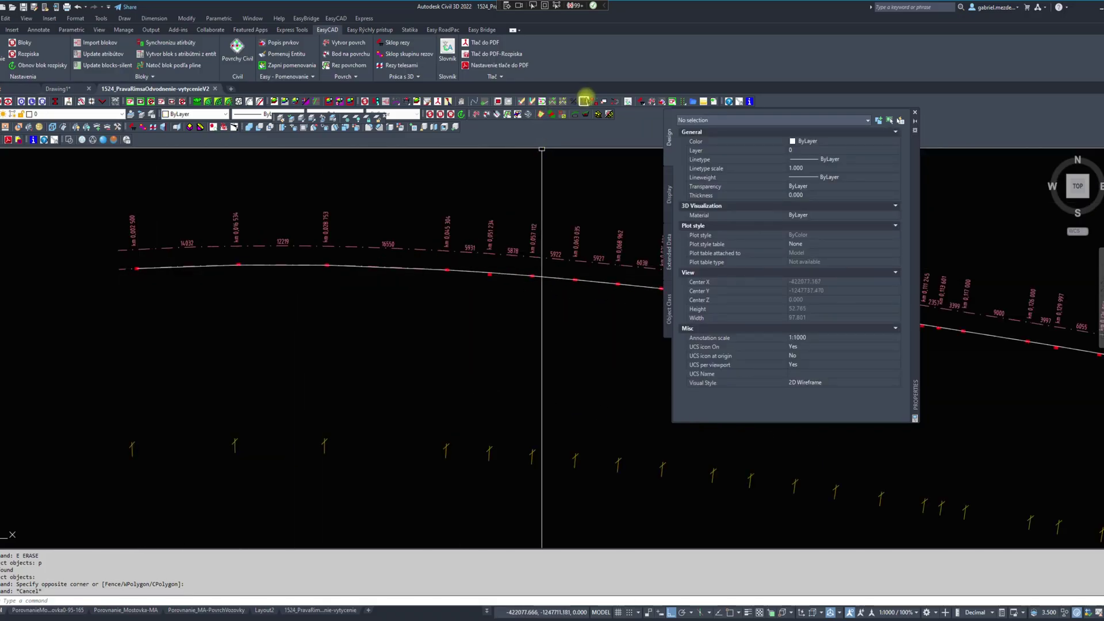
pyautogui.click(602, 102)
pyautogui.click(395, 268)
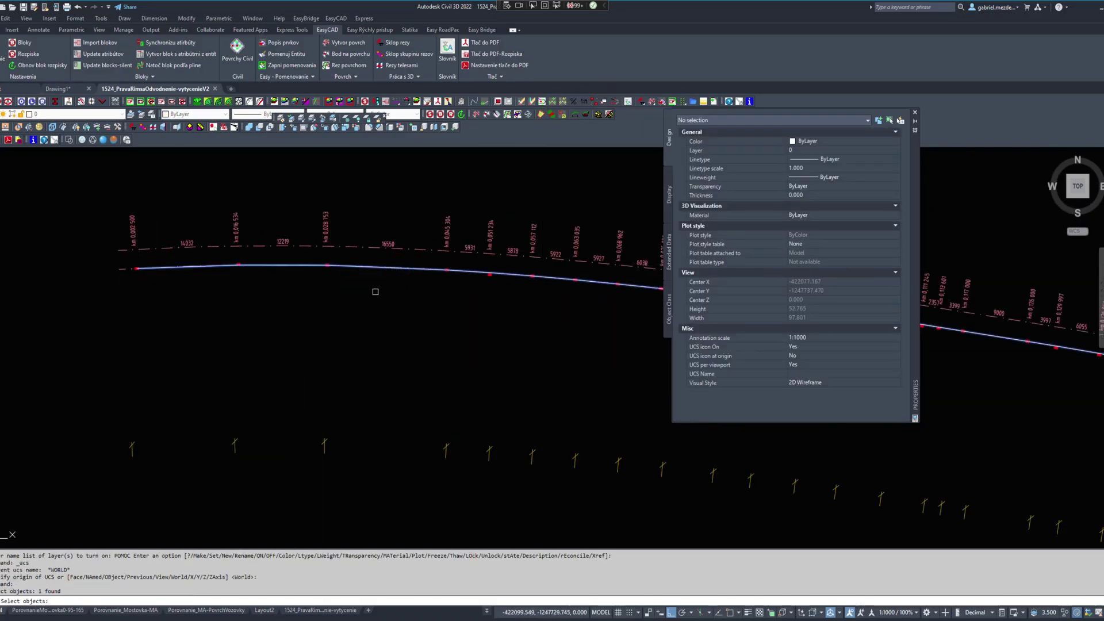
pyautogui.press('Return')
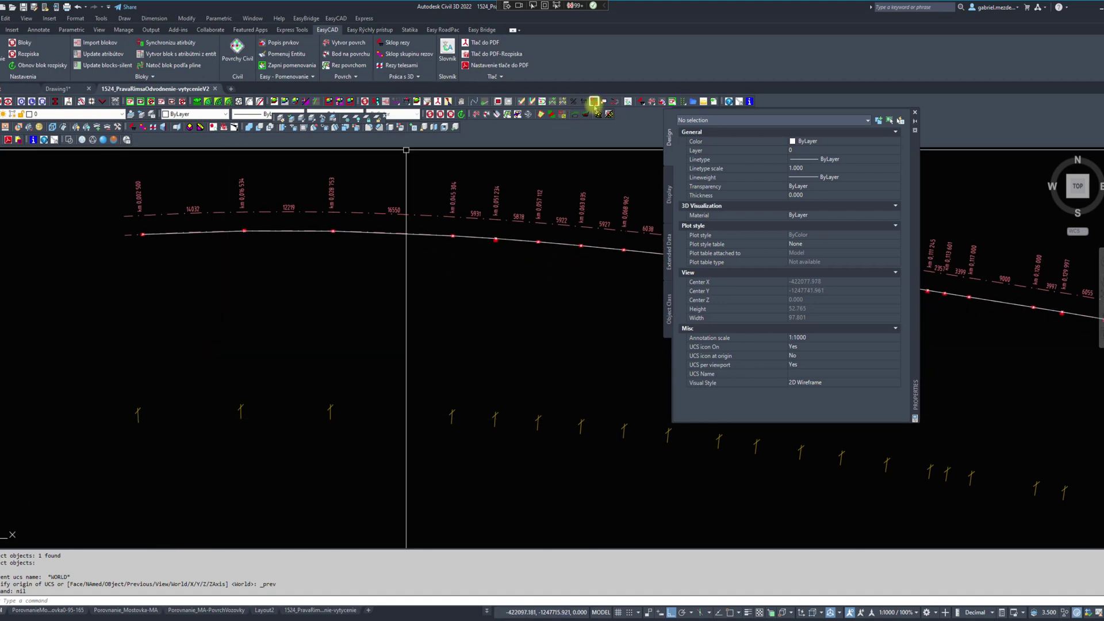
# Copy the first tick block of the lower row to all the points along the inlet polyline, using its insertion point as base.
pyautogui.click(594, 102)
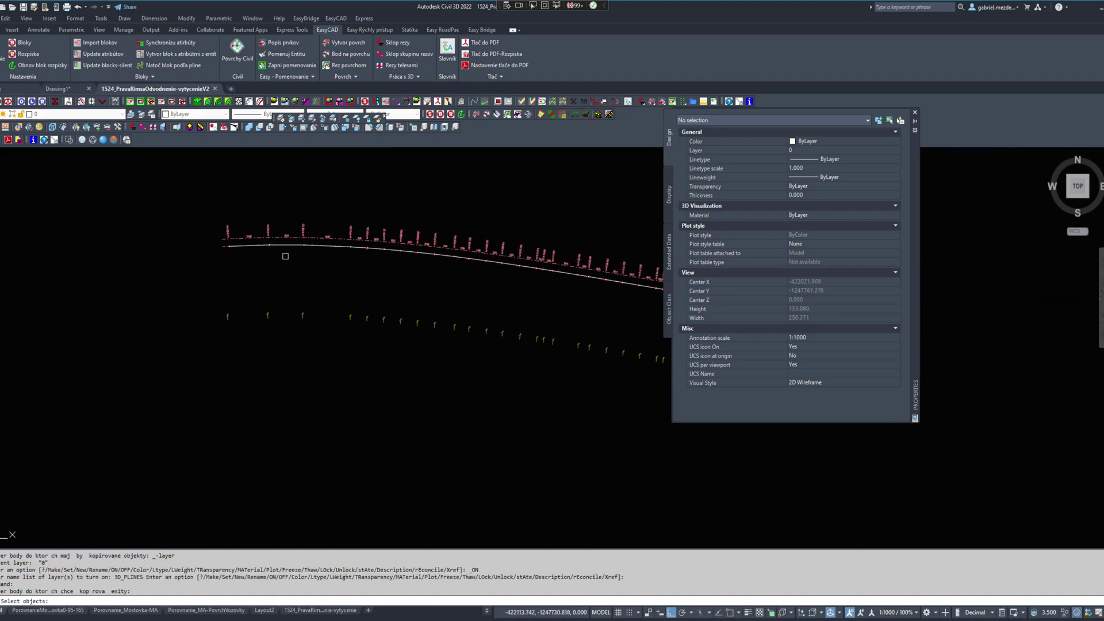
pyautogui.click(182, 208)
pyautogui.click(511, 282)
pyautogui.press('Return')
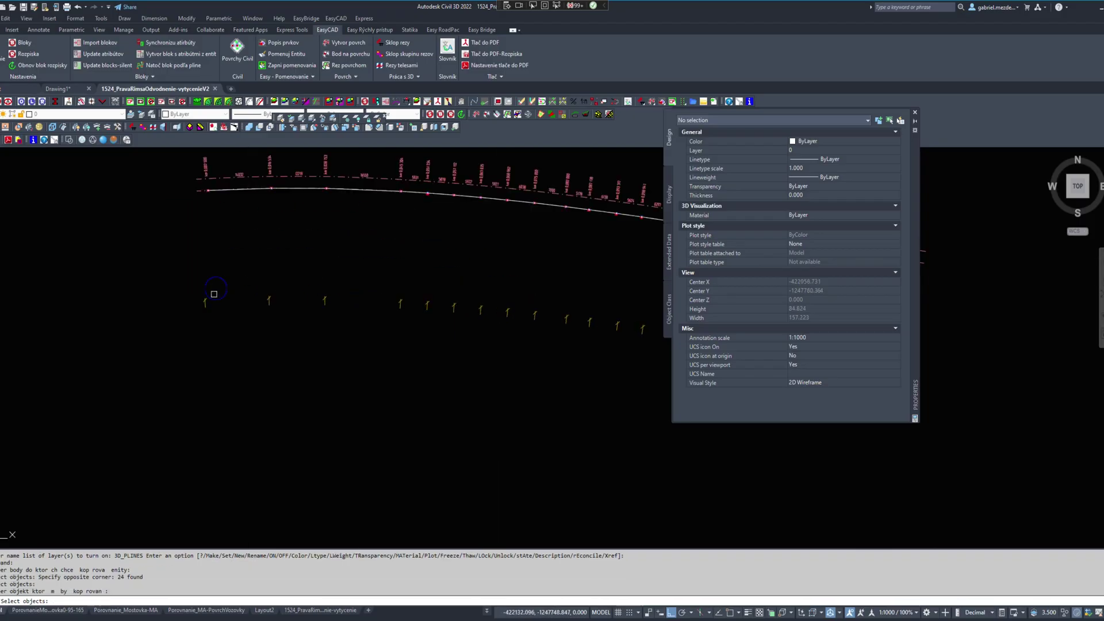
pyautogui.click(220, 309)
pyautogui.click(198, 291)
pyautogui.press('Return')
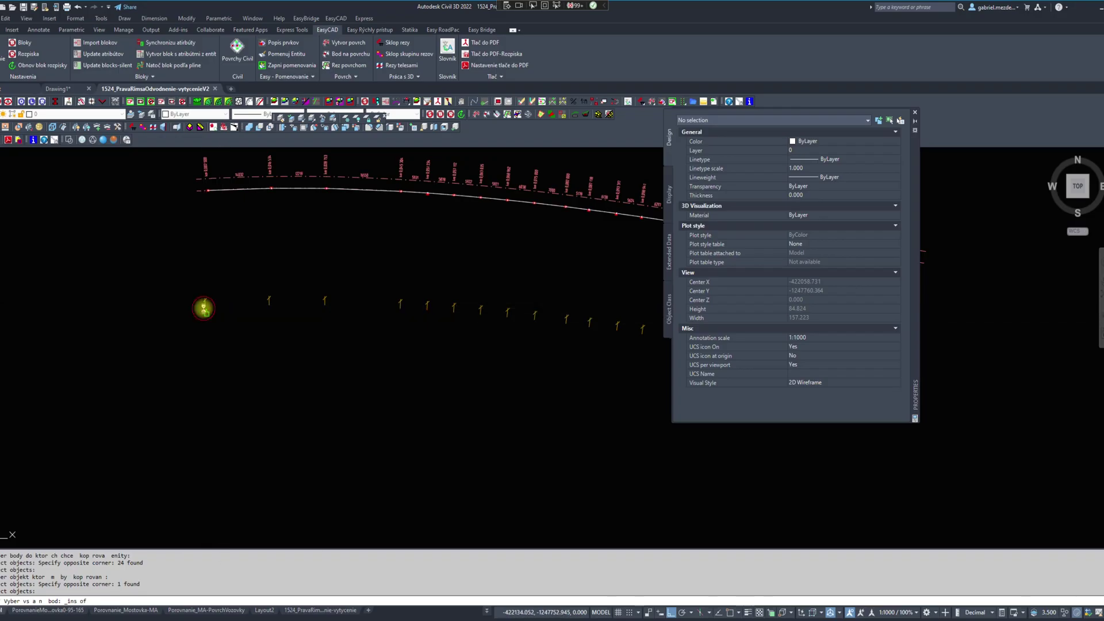
pyautogui.click(204, 308)
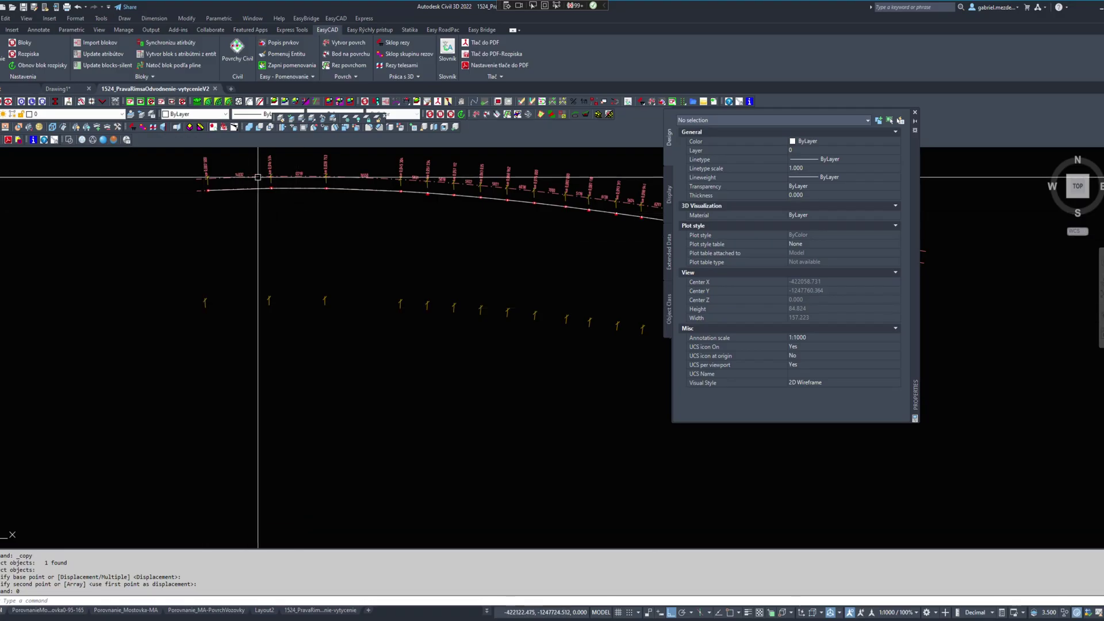
# Examine how the copied tick blocks sit and are oriented against the dash-dot lines at the first inlets.
pyautogui.scroll(5, 313, 271)
pyautogui.scroll(-6, 310, 273)
pyautogui.scroll(6, 298, 278)
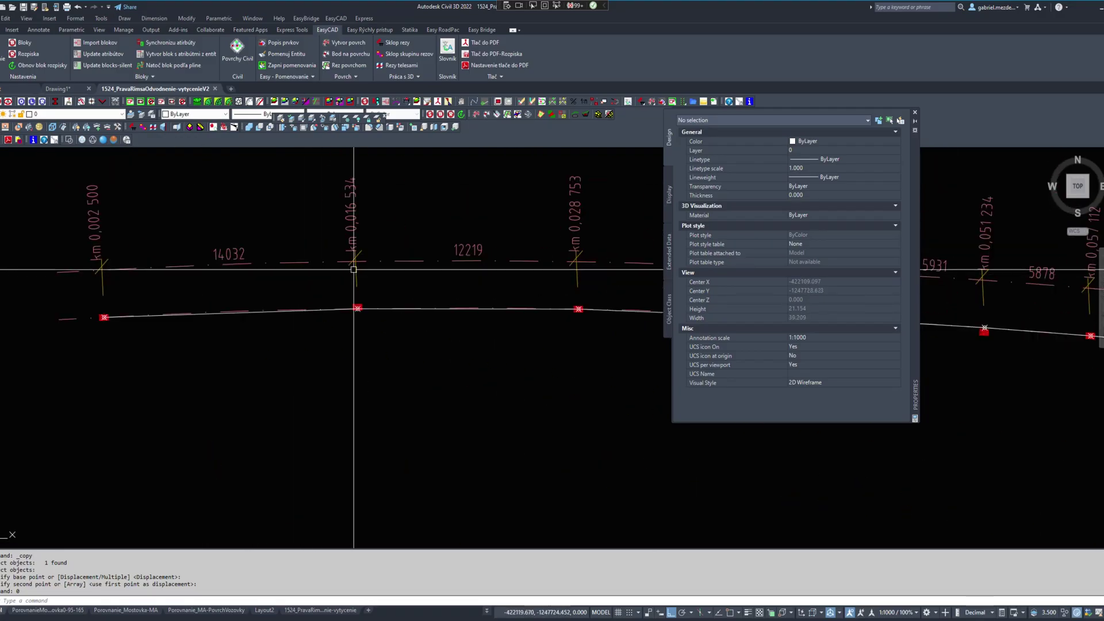
pyautogui.scroll(4, 354, 269)
pyautogui.scroll(-4, 312, 282)
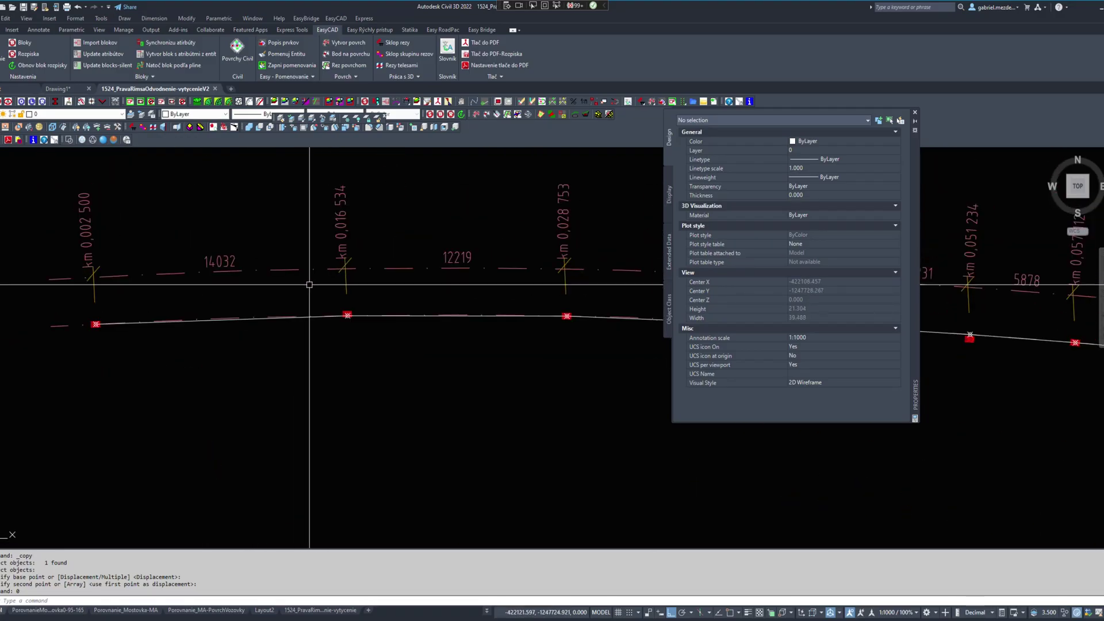
pyautogui.scroll(4, 95, 285)
pyautogui.scroll(-5, 95, 285)
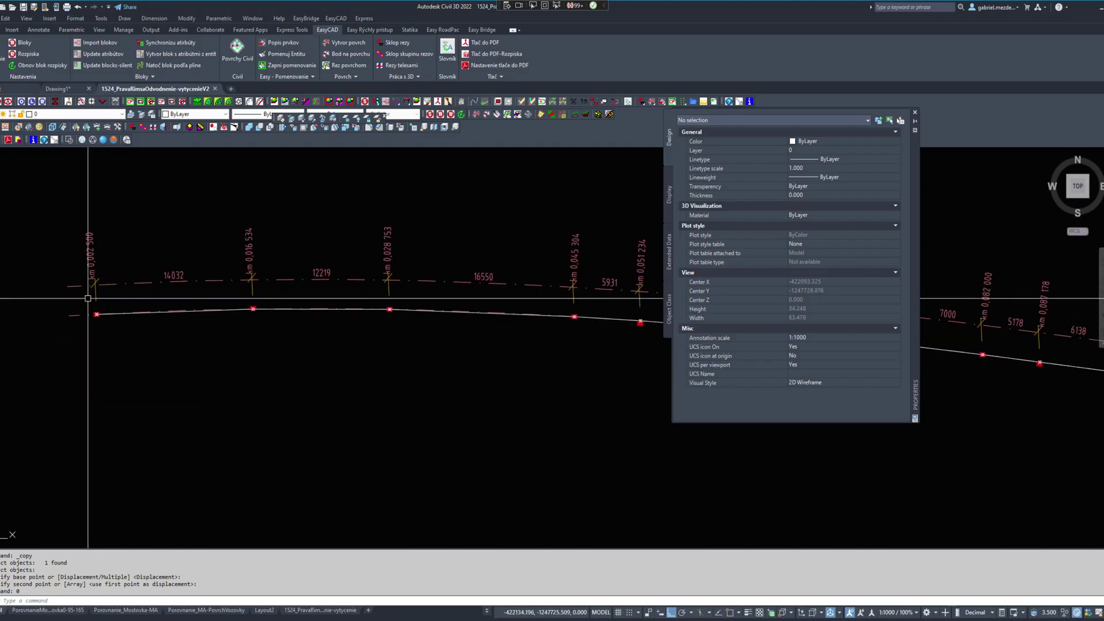
pyautogui.scroll(3, 97, 287)
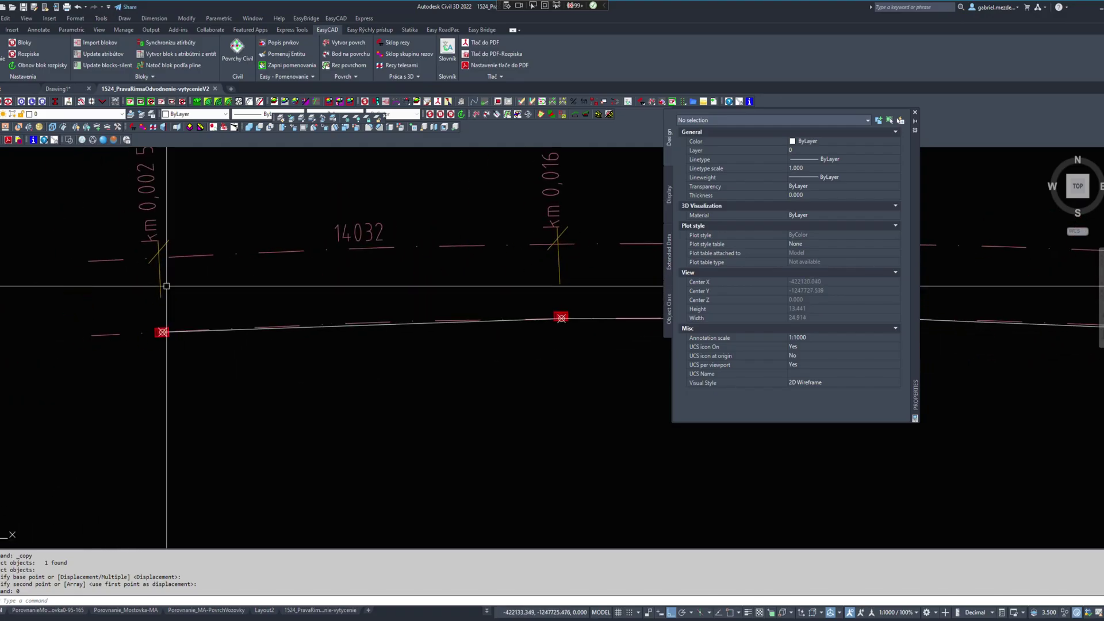
pyautogui.scroll(-10, 166, 296)
pyautogui.scroll(15, 173, 295)
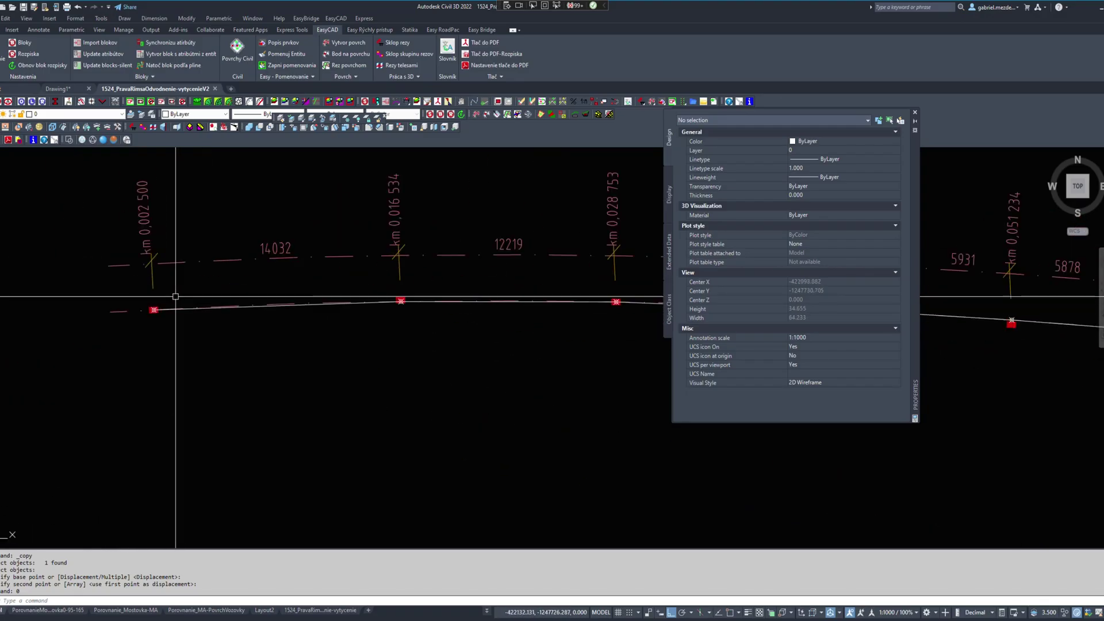
pyautogui.scroll(-10, 204, 304)
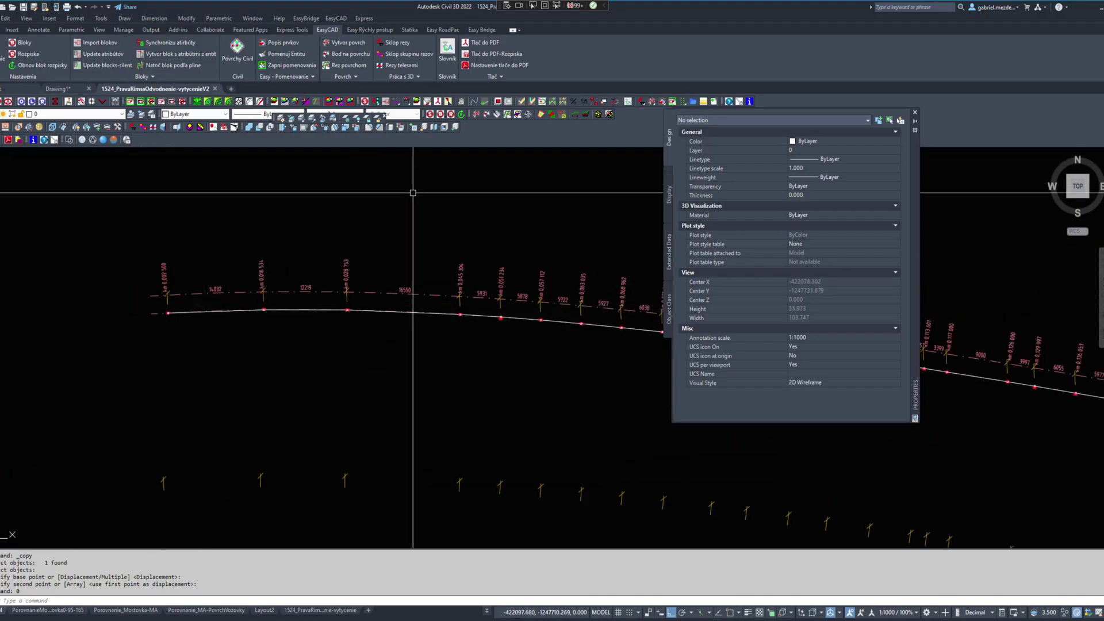
# Rotate the copied tick blocks to follow the dash-dot polyline through the inlets with the operation "1. Natoč blok podľa pline".
pyautogui.moveTo(412, 192); pyautogui.dragTo(361, 196, button='middle')
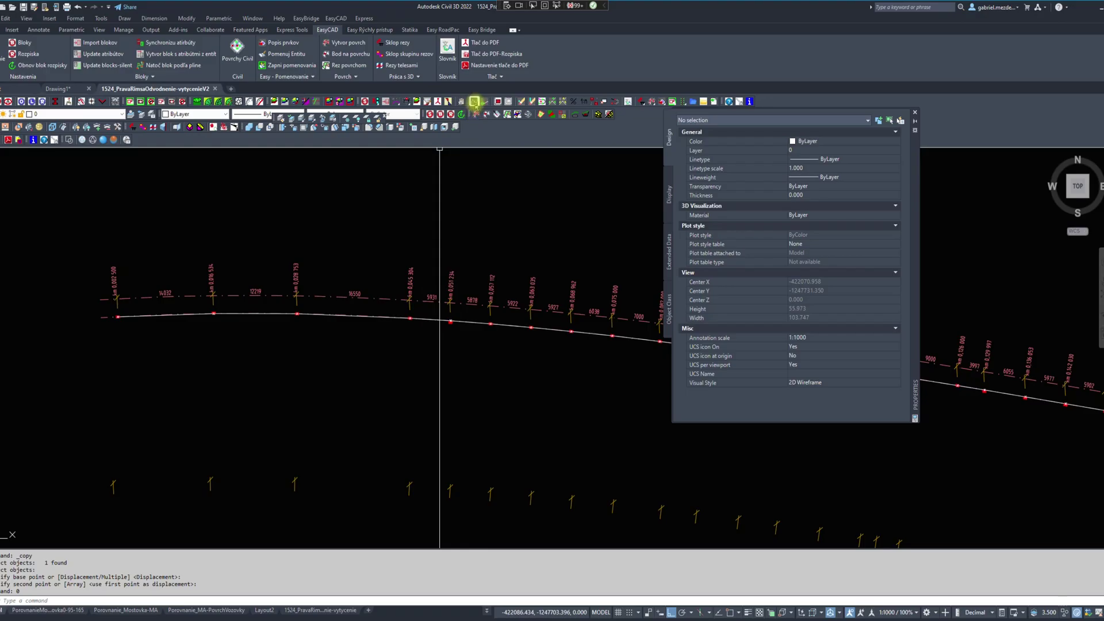
pyautogui.click(475, 101)
pyautogui.click(193, 253)
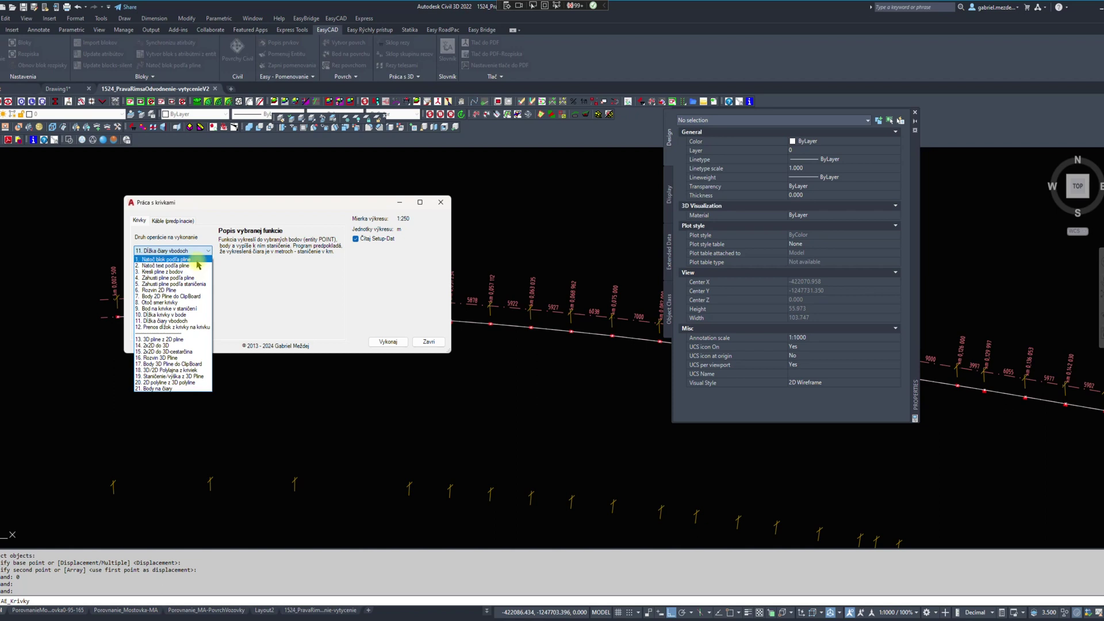
pyautogui.click(197, 260)
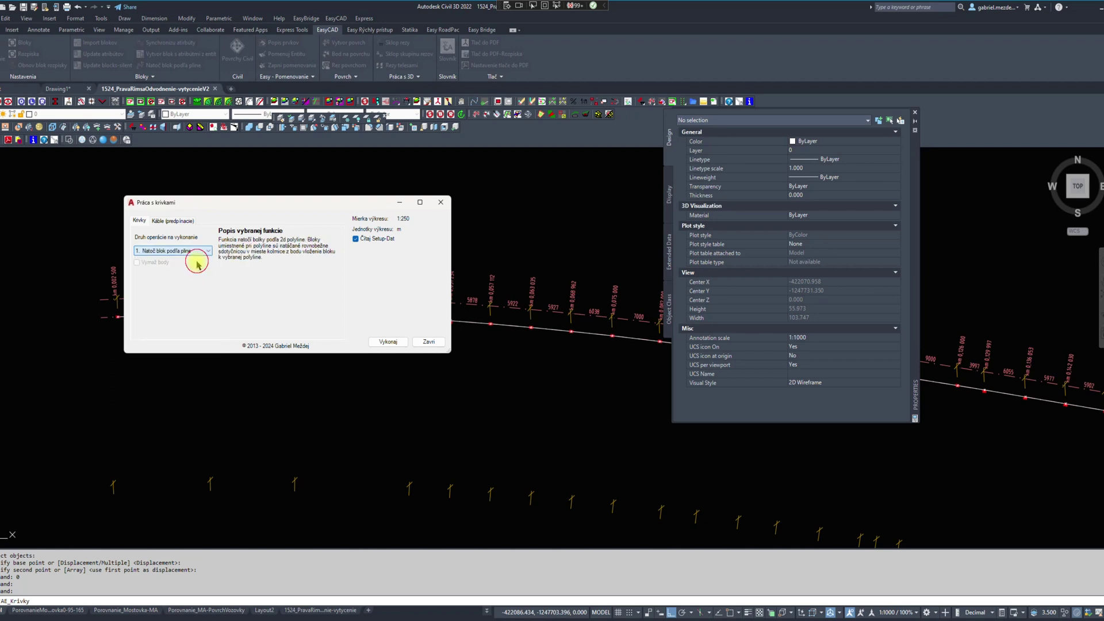
pyautogui.click(387, 341)
pyautogui.scroll(5, 116, 317)
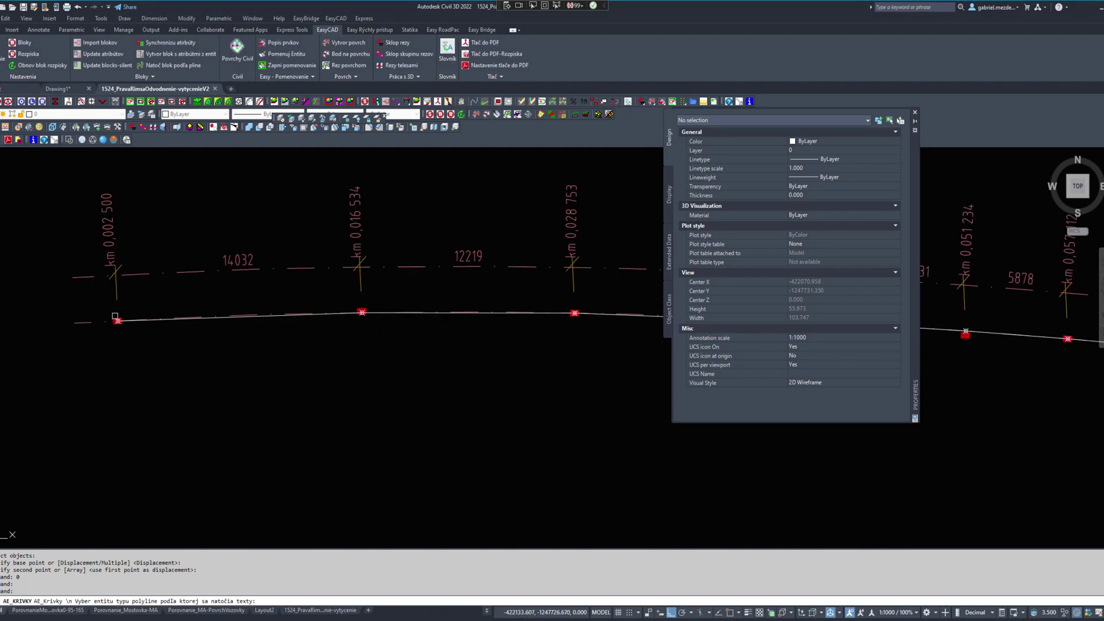
pyautogui.click(86, 322)
pyautogui.scroll(-10, 86, 319)
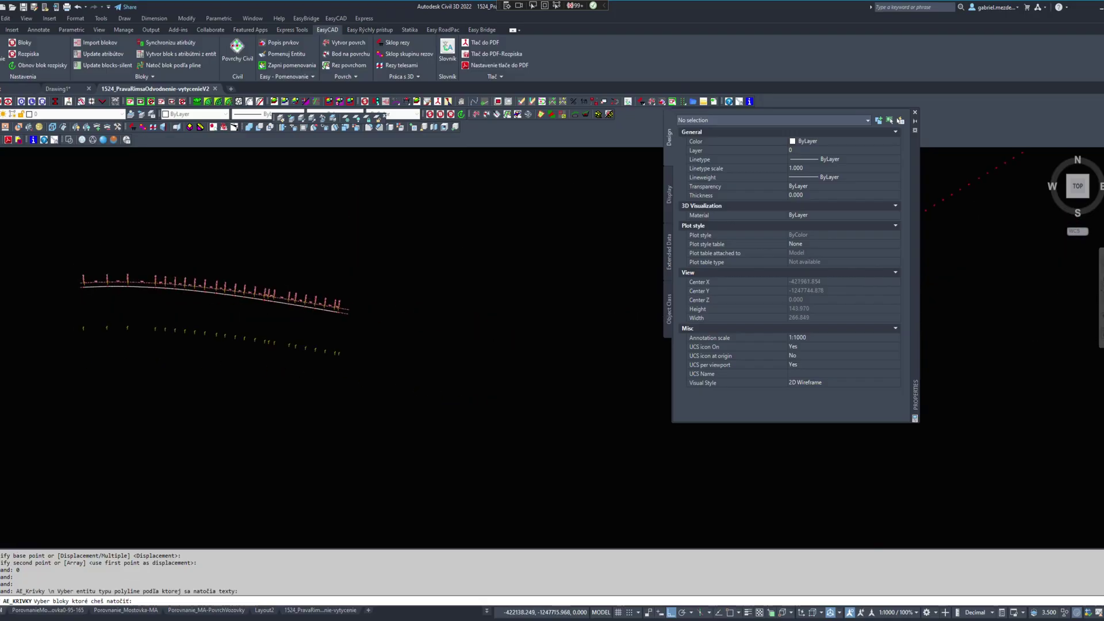
pyautogui.click(57, 241)
pyautogui.click(368, 320)
pyautogui.press('Return')
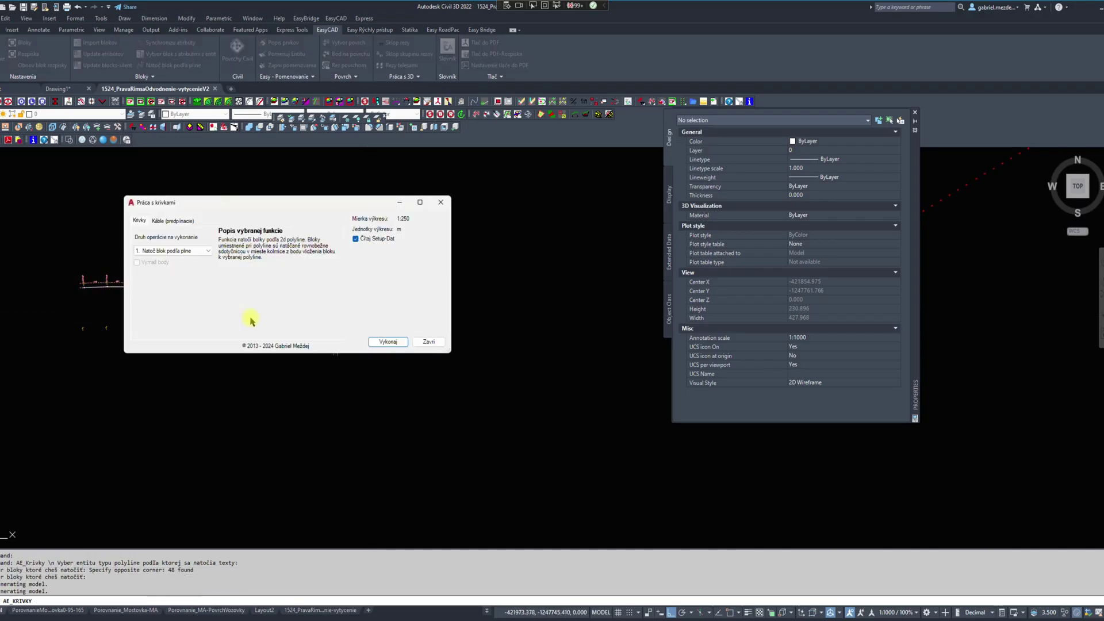
pyautogui.click(418, 342)
# Inspect the rotated ticks and measure the distance from the tick crossing at km 0,002 500 perpendicular to the upper dash-dot line.
pyautogui.scroll(8, 109, 296)
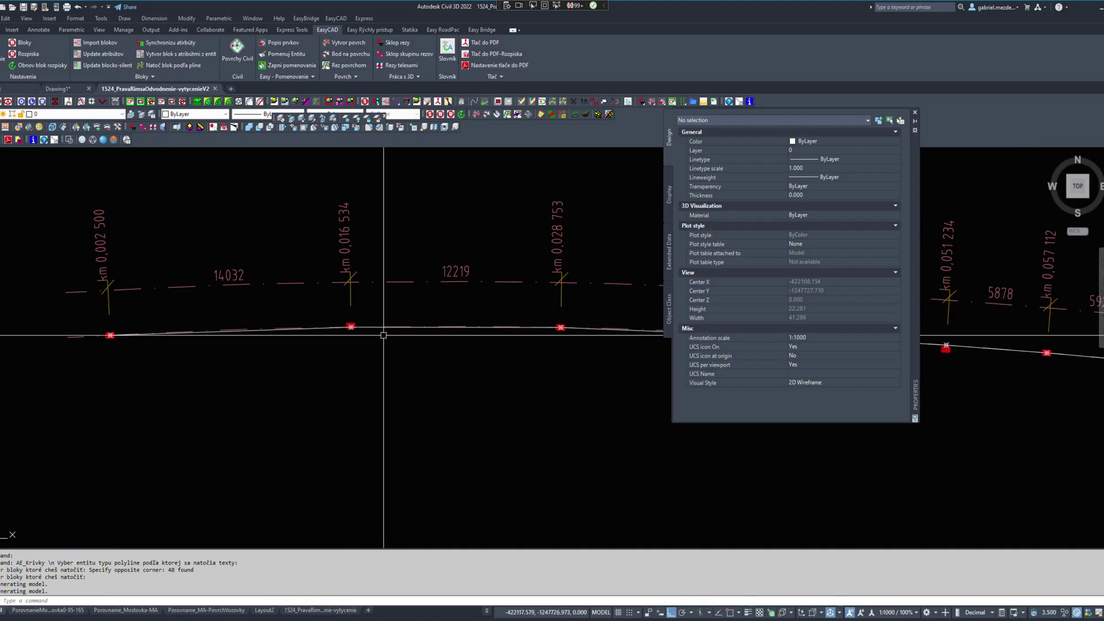
pyautogui.scroll(-4, 551, 416)
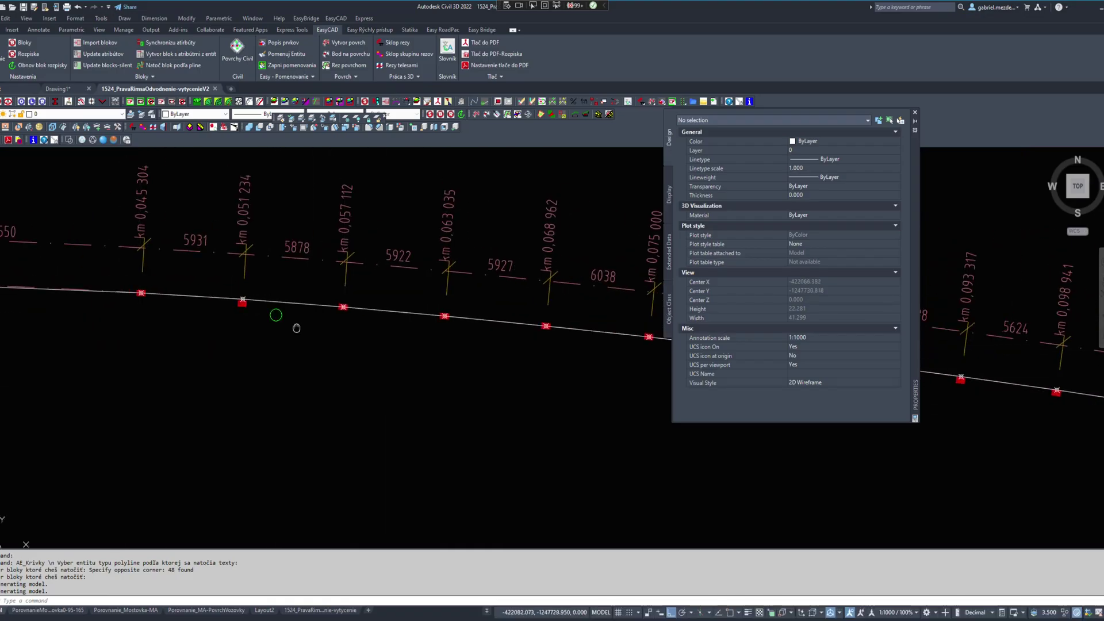
pyautogui.scroll(4, 183, 314)
pyautogui.scroll(5, 345, 362)
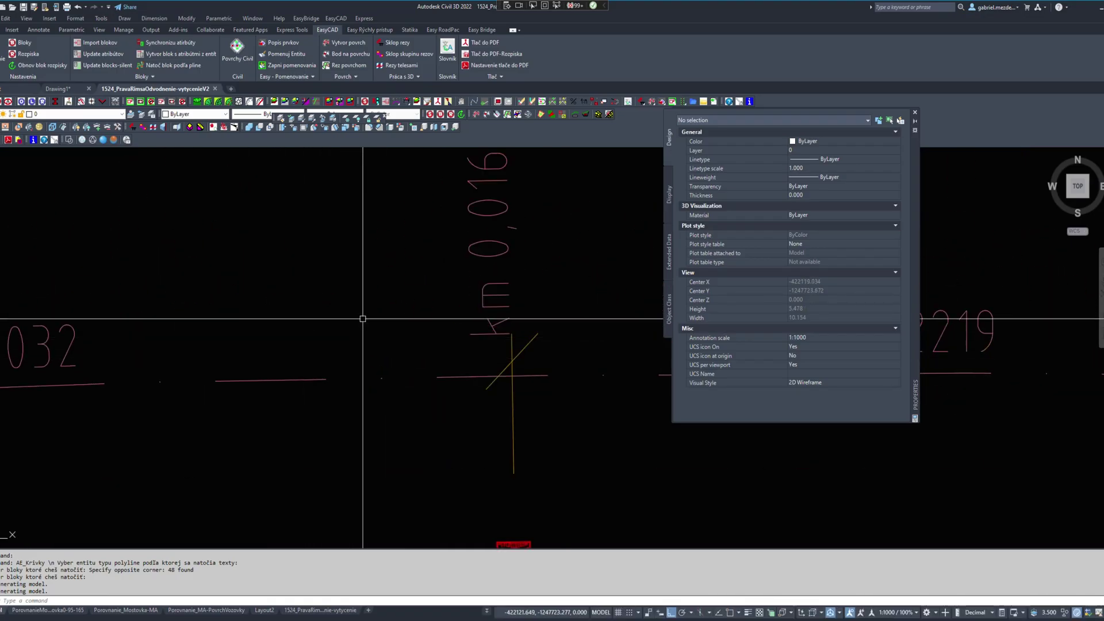
pyautogui.scroll(-4, 354, 338)
pyautogui.scroll(4, 193, 262)
pyautogui.write('d')
pyautogui.press('Return')
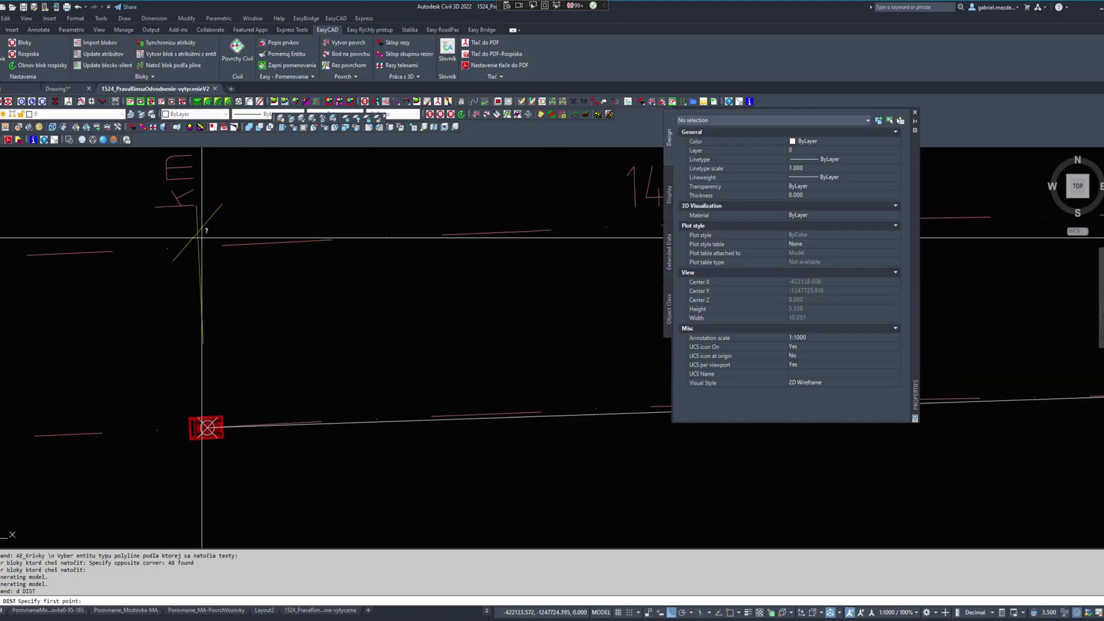
pyautogui.keyDown('shift'); pyautogui.rightClick(199, 237); pyautogui.keyUp('shift')
pyautogui.click(230, 325)
pyautogui.click(203, 234)
pyautogui.keyDown('shift'); pyautogui.rightClick(209, 236); pyautogui.keyUp('shift')
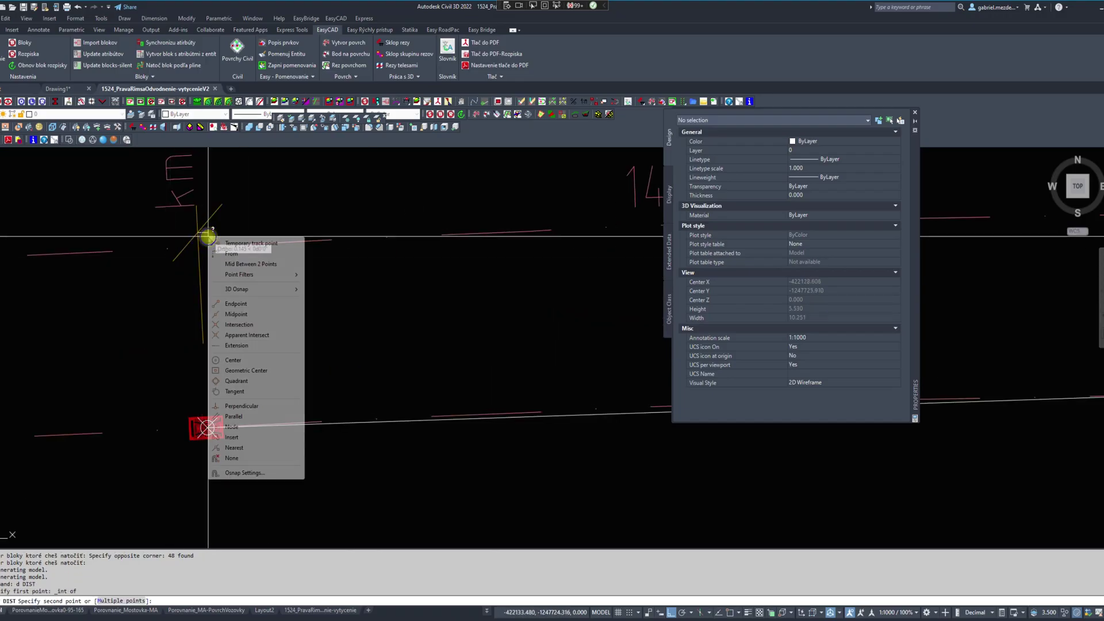
pyautogui.click(241, 406)
pyautogui.click(223, 242)
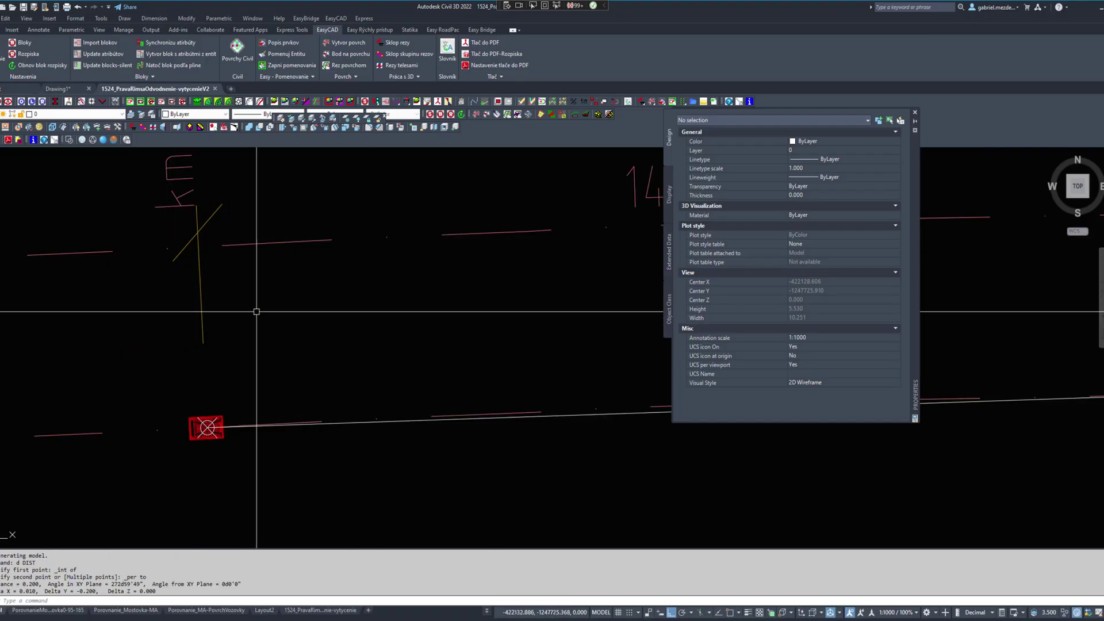
pyautogui.scroll(-5, 263, 337)
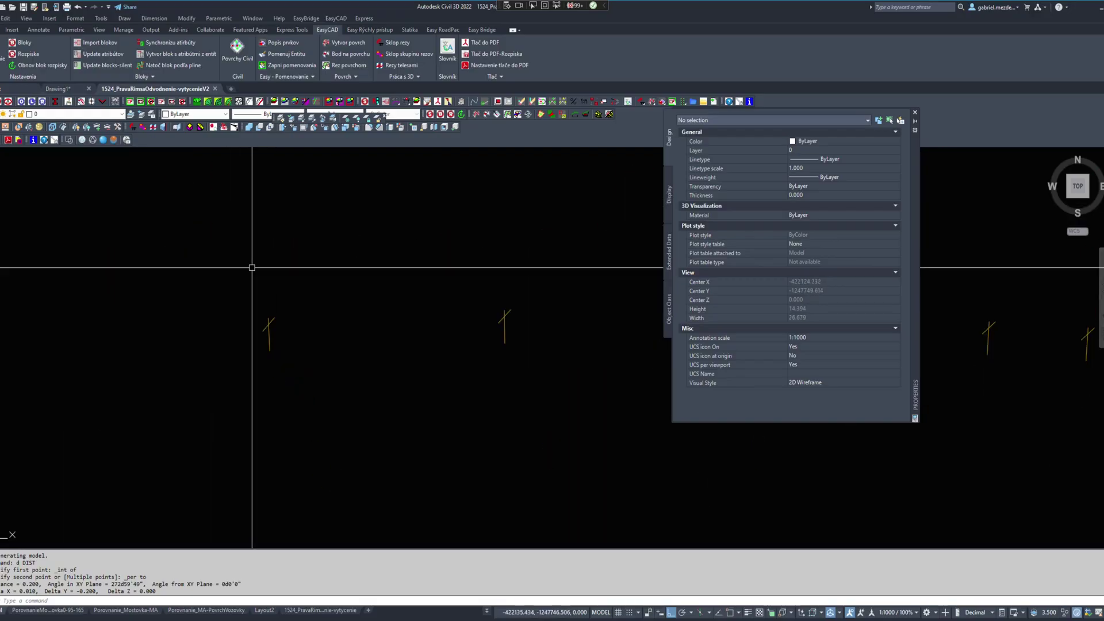
# Open the first tick block of the lower row for editing in the block editor.
pyautogui.write('bed')
pyautogui.press('Return')
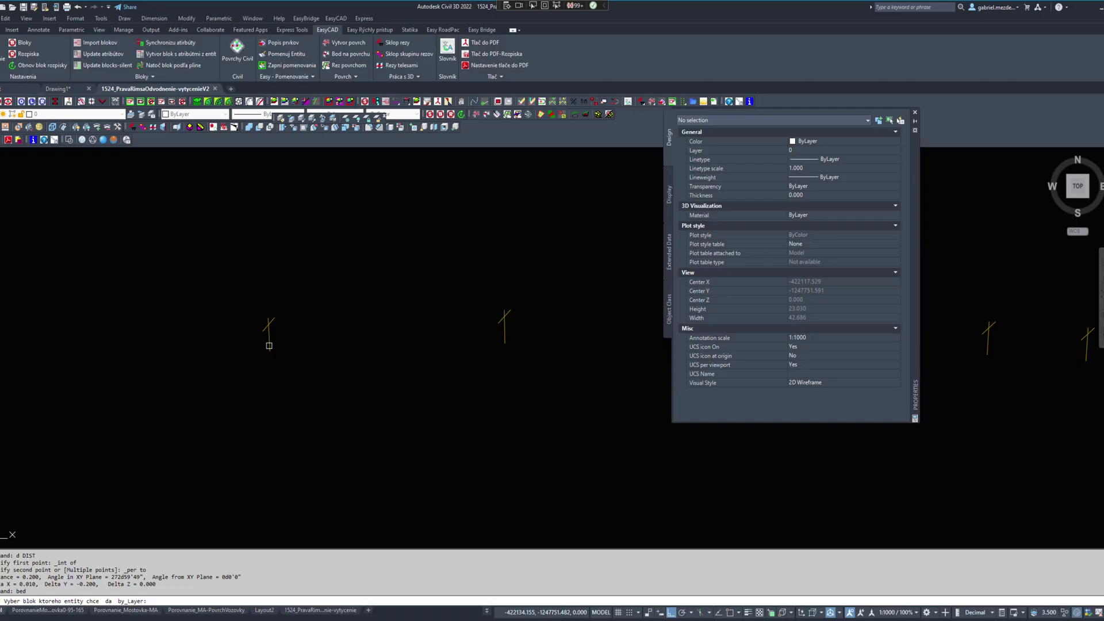
pyautogui.click(269, 346)
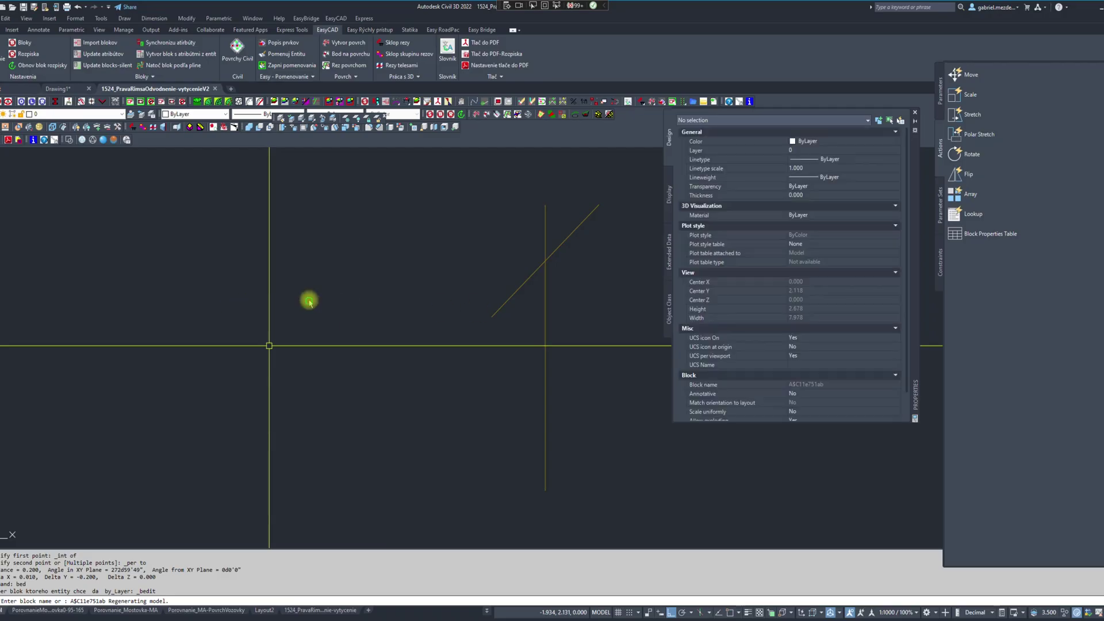
# Move both lines of the tick block straight down by 0.2, then save the block changes and leave the block editor.
pyautogui.scroll(-3, 331, 294)
pyautogui.write('fd')
pyautogui.press('Return')
pyautogui.click(427, 309)
pyautogui.click(357, 255)
pyautogui.press('Return')
pyautogui.click(357, 255)
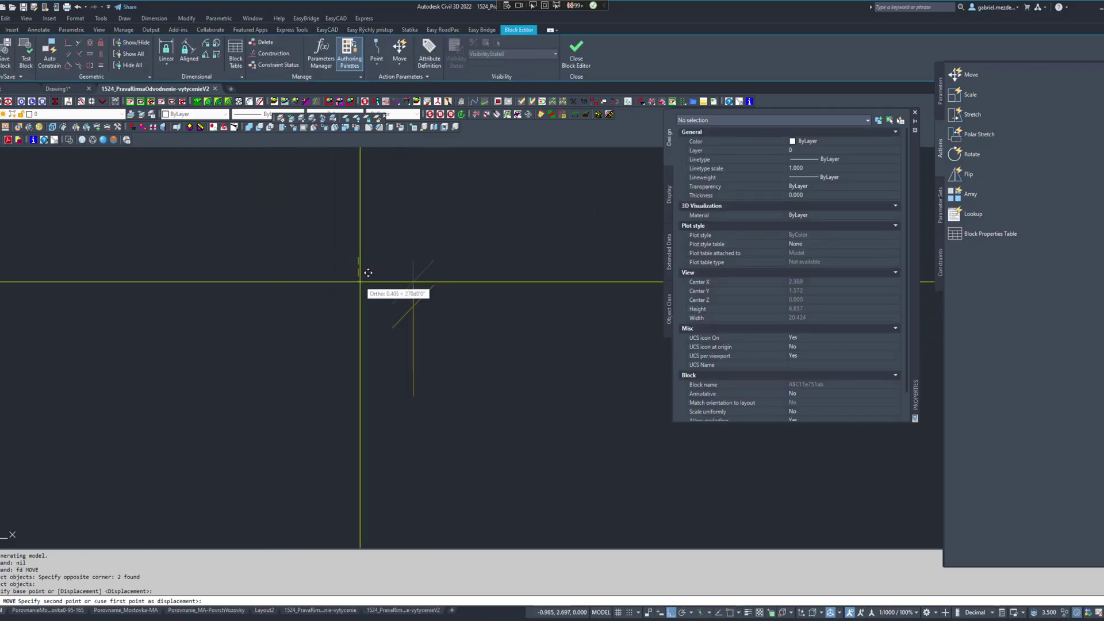
pyautogui.write('0.2')
pyautogui.press('Return')
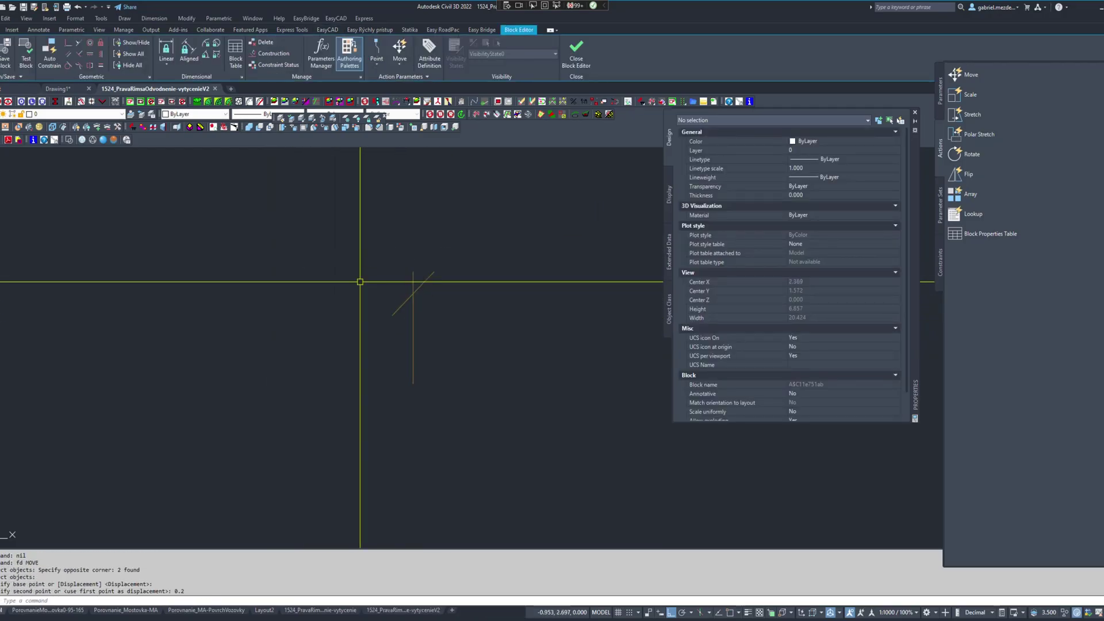
pyautogui.click(587, 60)
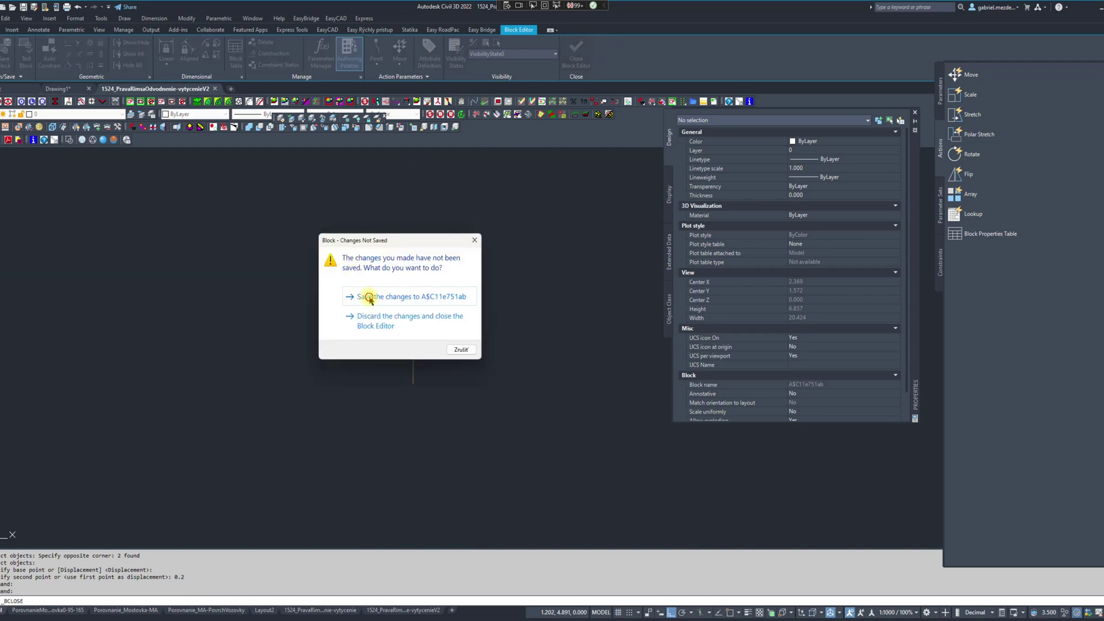
pyautogui.click(368, 296)
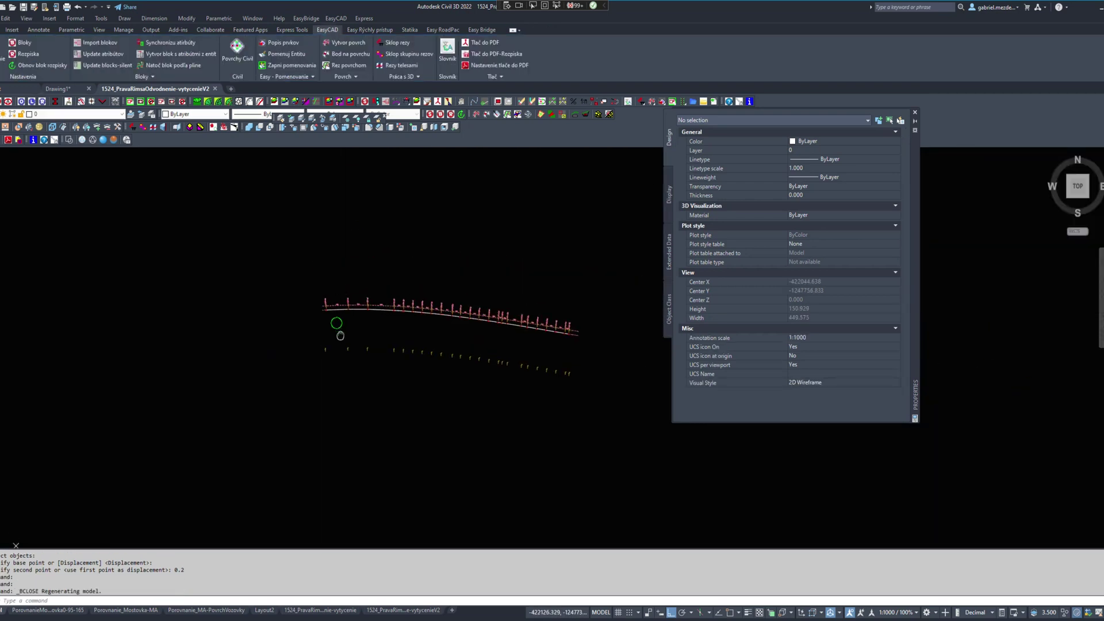
# Trim the upper dash-dot line's overhang before the first tick at km 0,002 500.
pyautogui.scroll(5, 243, 270)
pyautogui.write('tr')
pyautogui.press('Return')
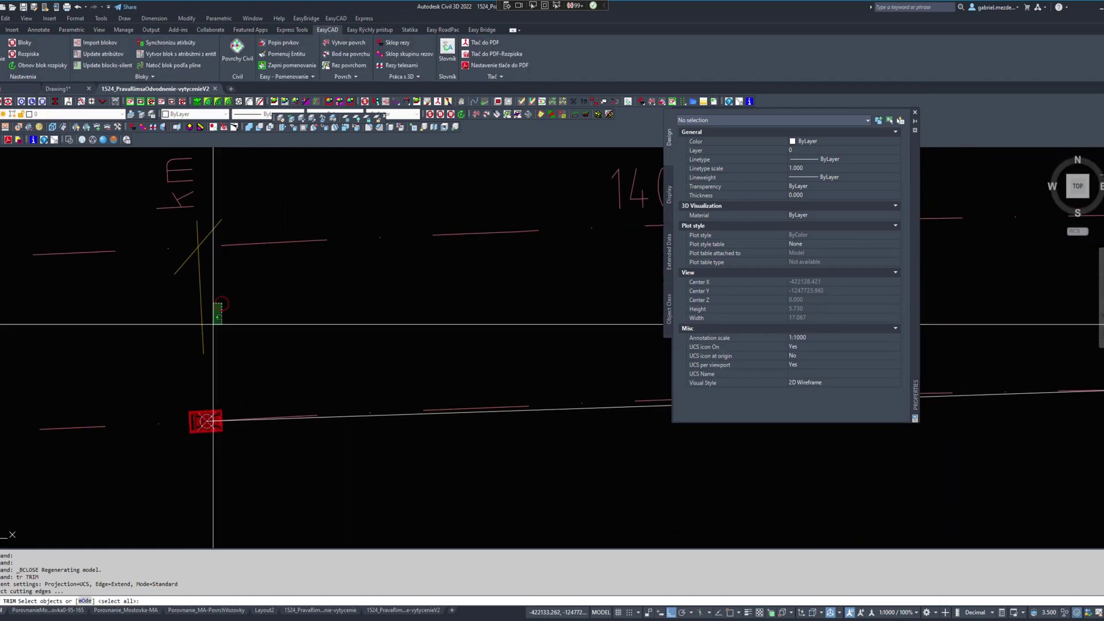
pyautogui.click(86, 229)
pyautogui.rightClick(207, 284)
# Match the properties of the first tick block onto the upper dash-dot line.
pyautogui.write('er')
pyautogui.press('Return')
pyautogui.click(200, 303)
pyautogui.click(336, 291)
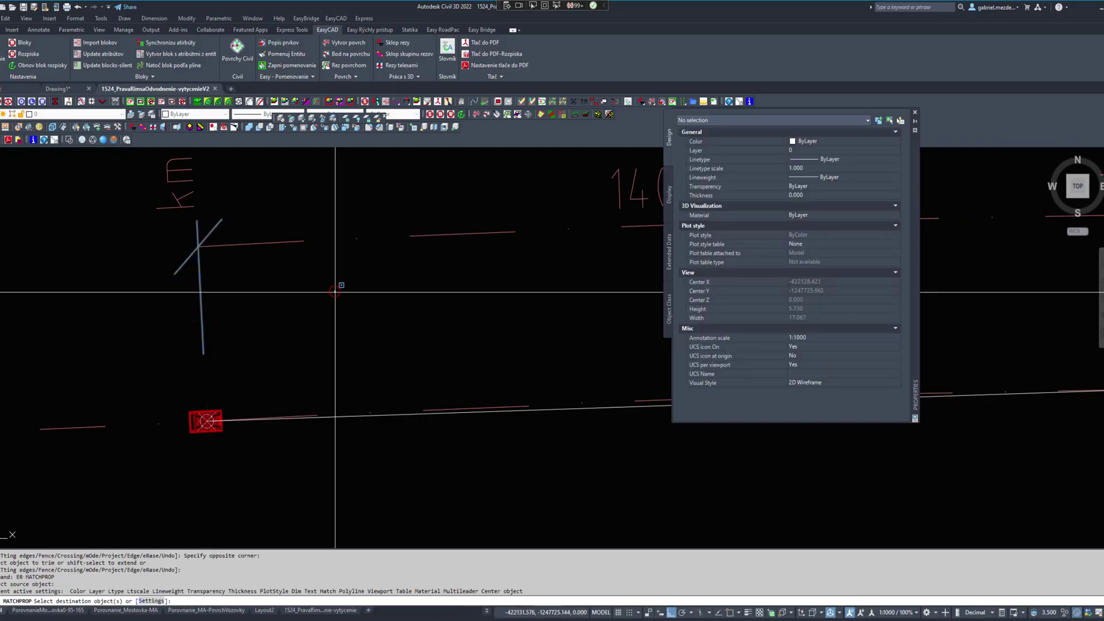
pyautogui.click(305, 227)
pyautogui.scroll(-5, 324, 259)
pyautogui.scroll(-4, 450, 326)
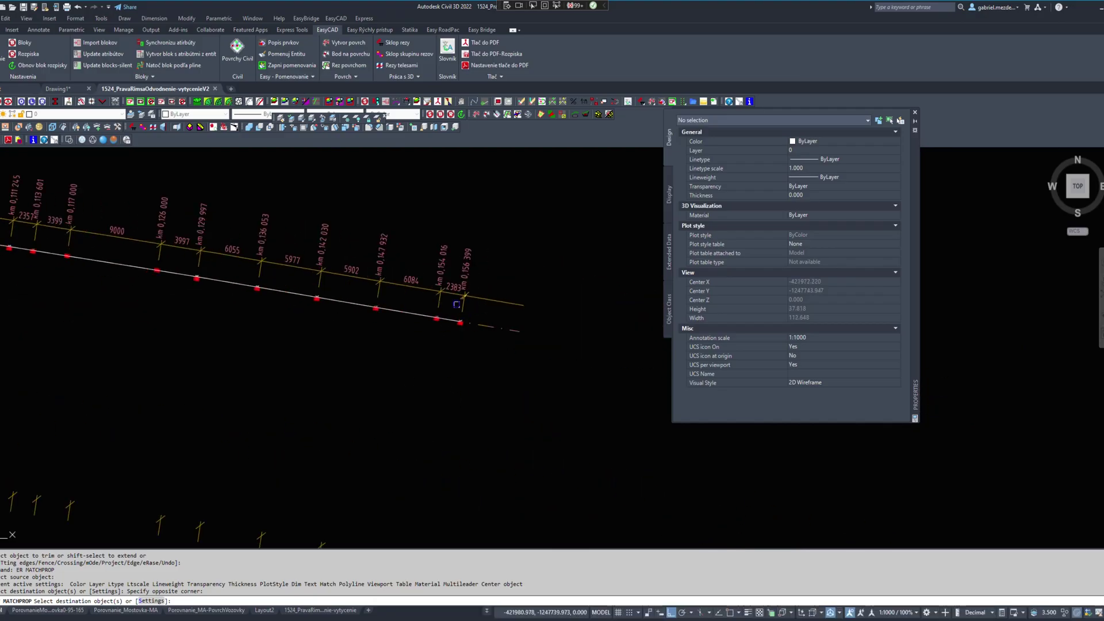
pyautogui.rightClick(460, 305)
# Trim the dimension baseline's overhang beyond the last tick at km 0,156 399.
pyautogui.scroll(2, 496, 301)
pyautogui.write('tr')
pyautogui.press('Return')
pyautogui.click(457, 309)
pyautogui.click(440, 316)
pyautogui.rightClick(445, 313)
pyautogui.click(471, 299)
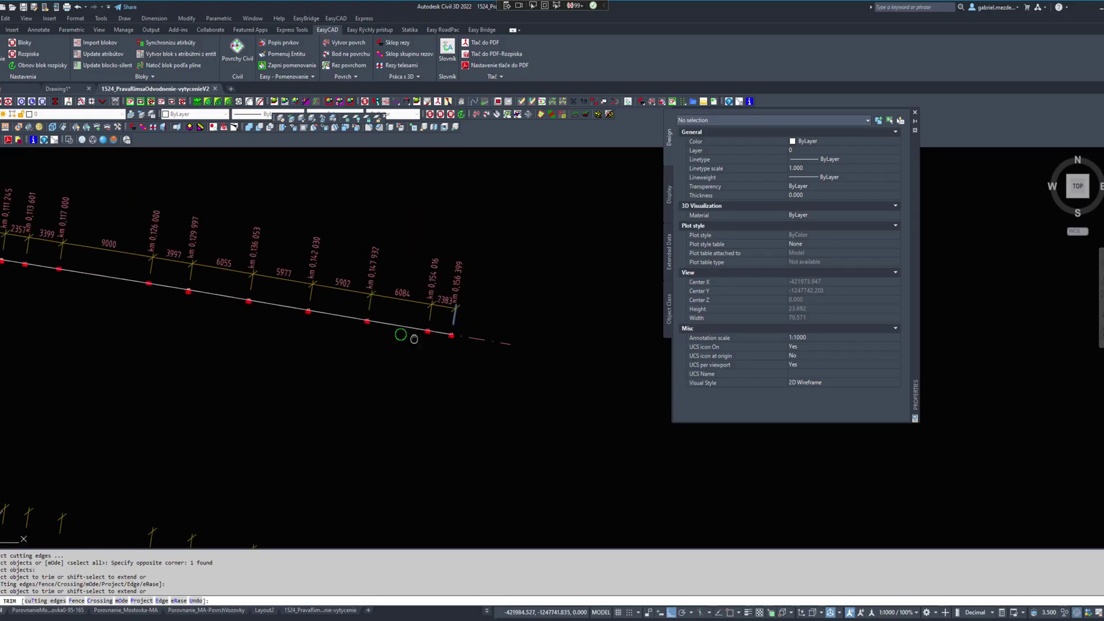
pyautogui.moveTo(414, 339); pyautogui.dragTo(454, 338, button='middle')
pyautogui.rightClick(348, 332)
# Select all rotated dimensions along the inlet row, using the one between km 0,093 317 and km 0,098 941 as the sample.
pyautogui.scroll(-8, 346, 332)
pyautogui.moveTo(345, 332); pyautogui.dragTo(558, 312, button='middle')
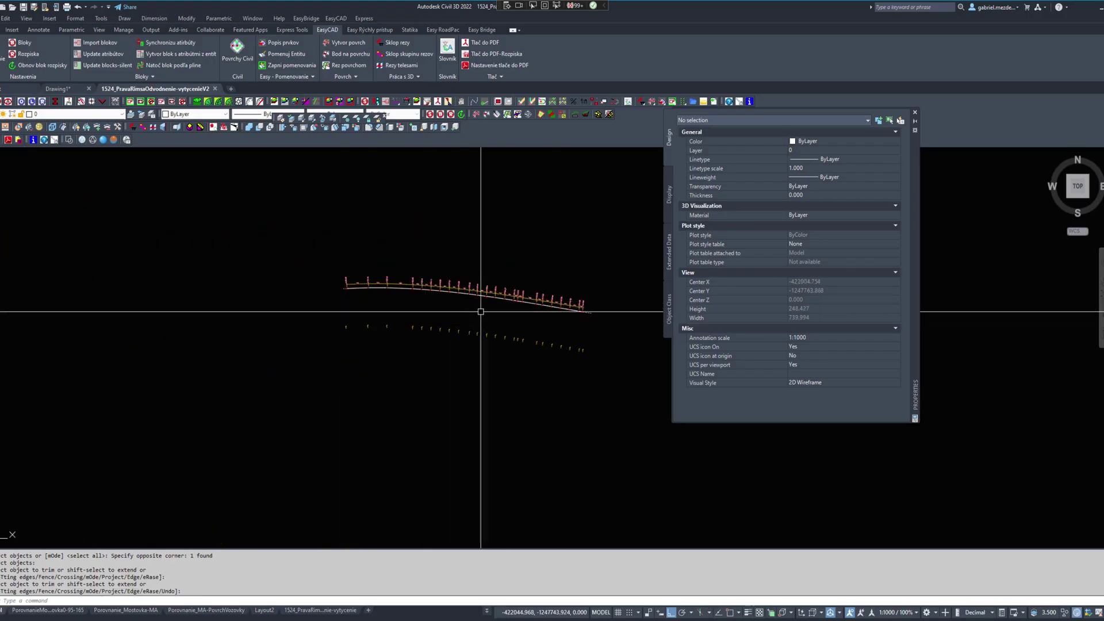
pyautogui.scroll(6, 475, 321)
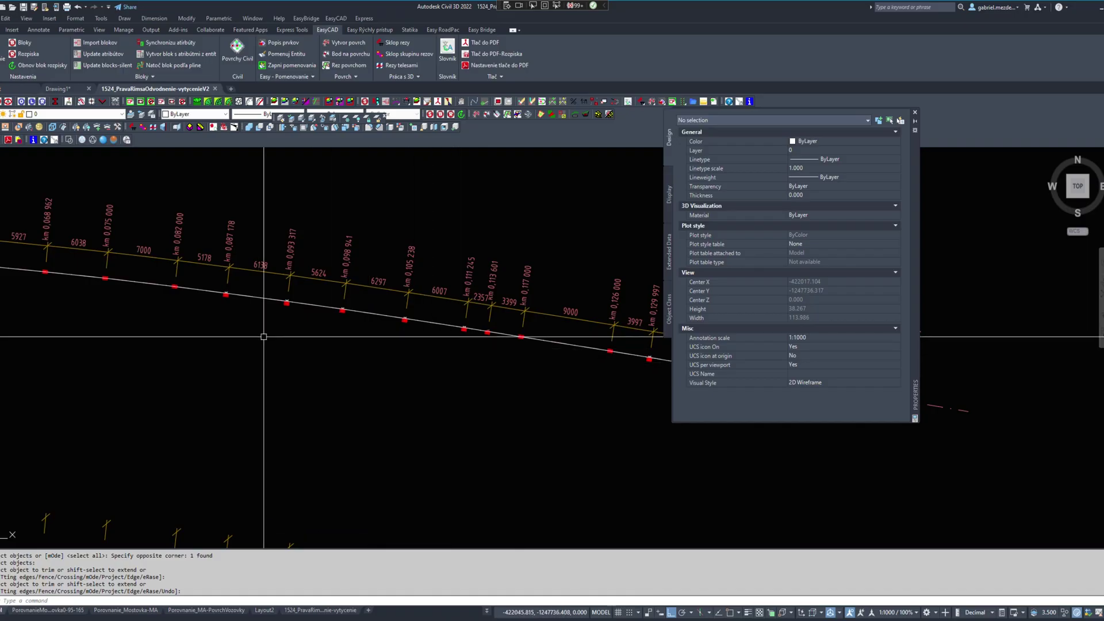
pyautogui.scroll(2, 291, 288)
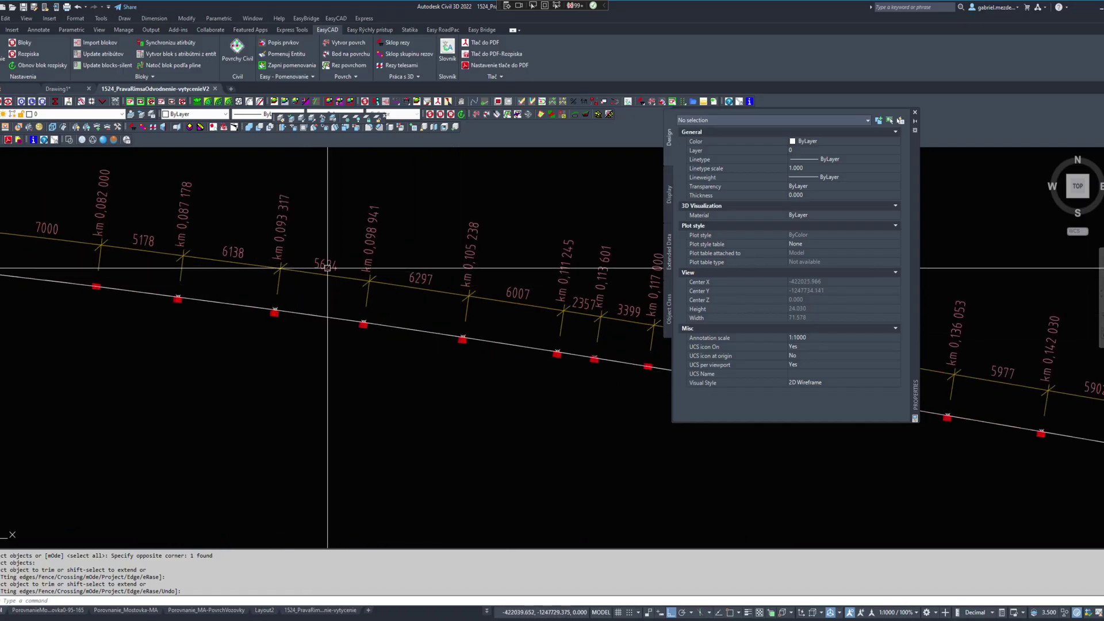
pyautogui.press('Escape')
pyautogui.write('qs')
pyautogui.press('Return')
pyautogui.scroll(-8, 331, 268)
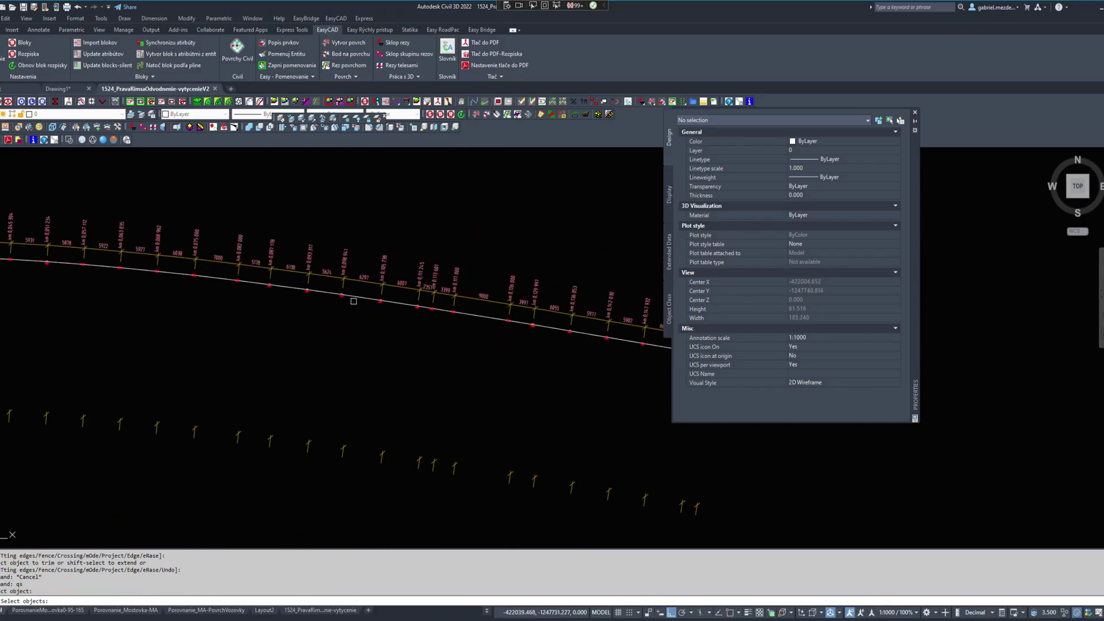
pyautogui.click(493, 337)
pyautogui.click(143, 253)
pyautogui.press('Return')
pyautogui.write('q')
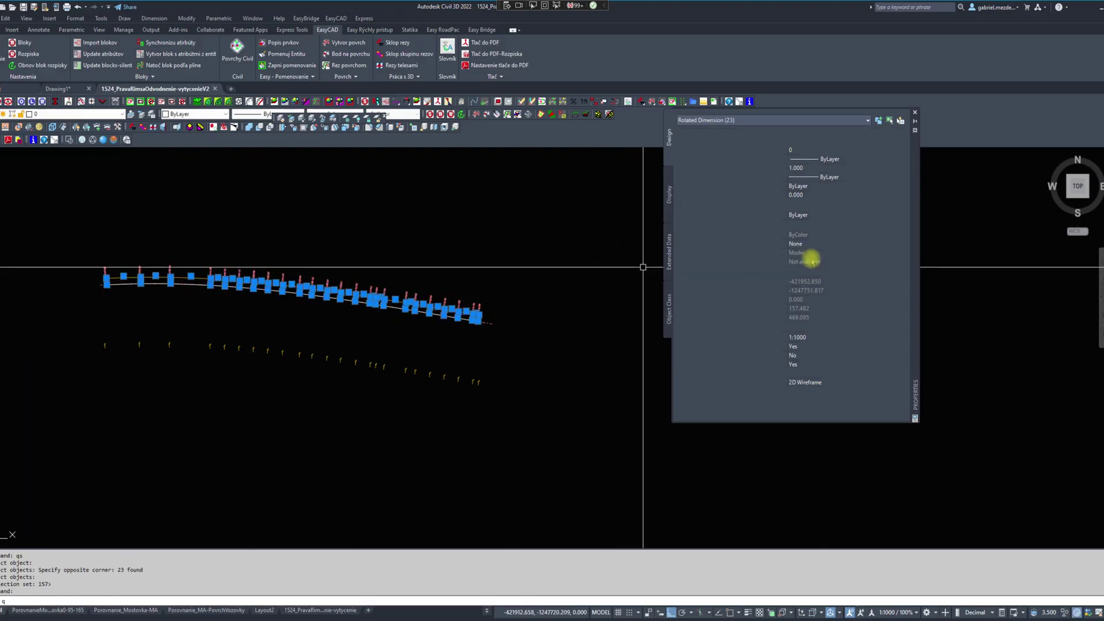
pyautogui.write('g')
pyautogui.press('Return')
# Set the Dim roundoff of the selected rotated dimensions to 50.
pyautogui.moveTo(907, 195); pyautogui.dragTo(913, 418)
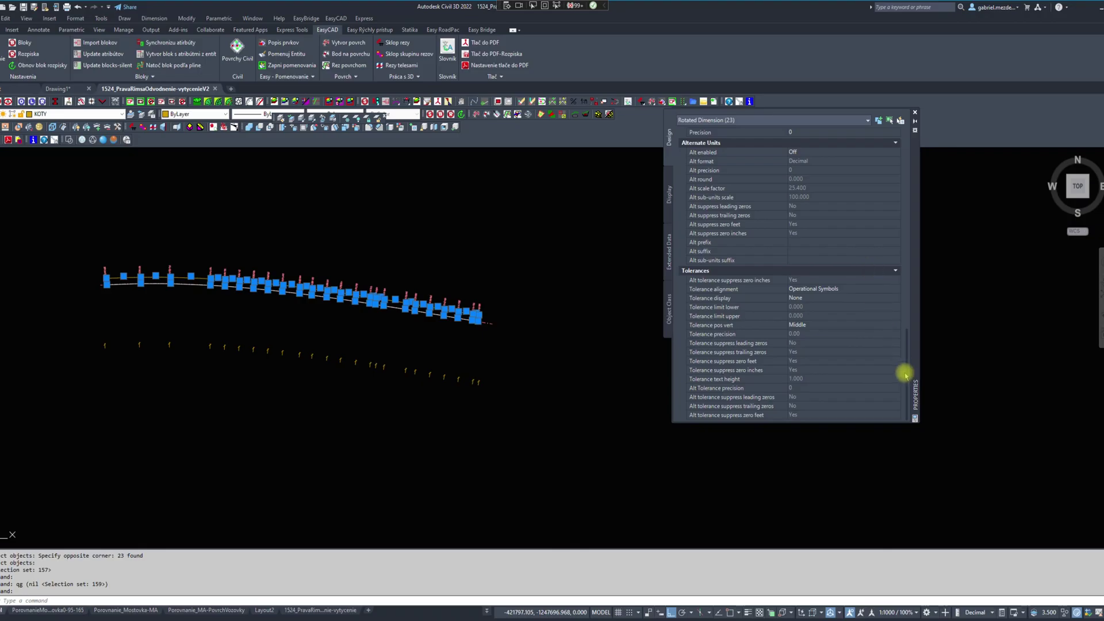
pyautogui.moveTo(905, 373); pyautogui.dragTo(899, 333)
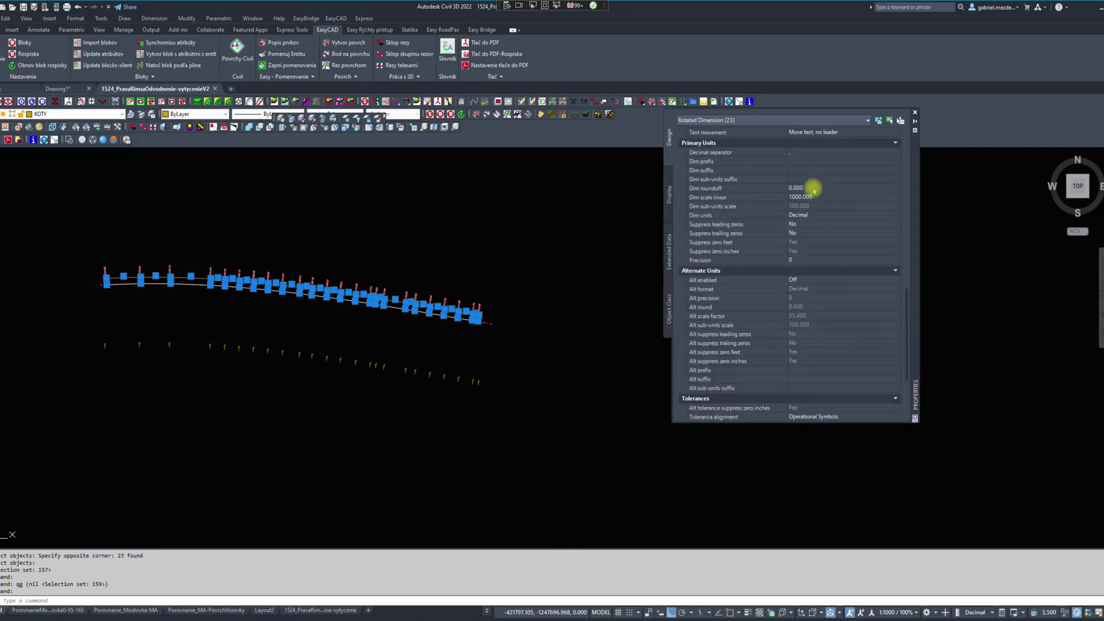
pyautogui.press('Return')
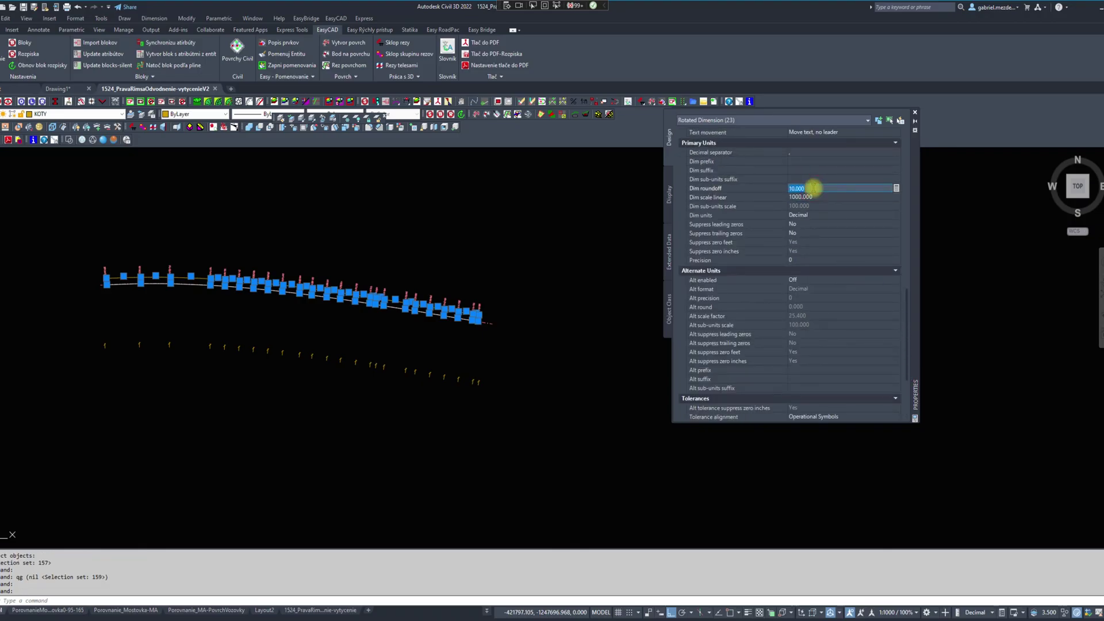
pyautogui.scroll(8, 415, 305)
pyautogui.scroll(-5, 348, 344)
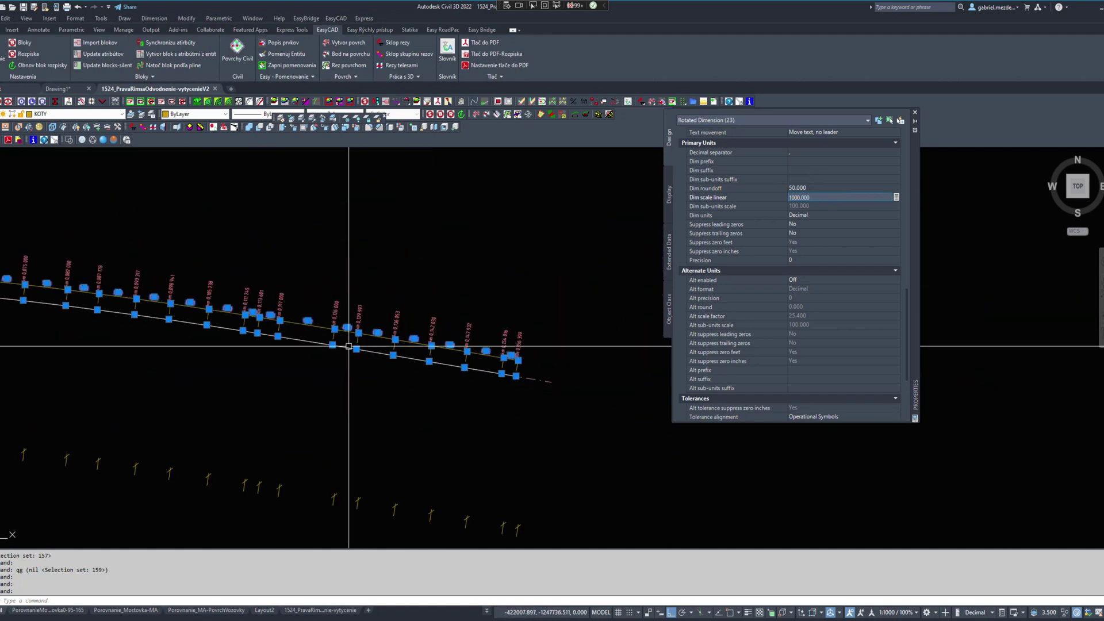
# Clear the selection and examine the rounded dimension values along the axis from the first to the last inlet.
pyautogui.moveTo(347, 345); pyautogui.dragTo(629, 351, button='middle')
pyautogui.moveTo(320, 345); pyautogui.dragTo(585, 386, button='middle')
pyautogui.press('Escape')
pyautogui.scroll(3, 204, 348)
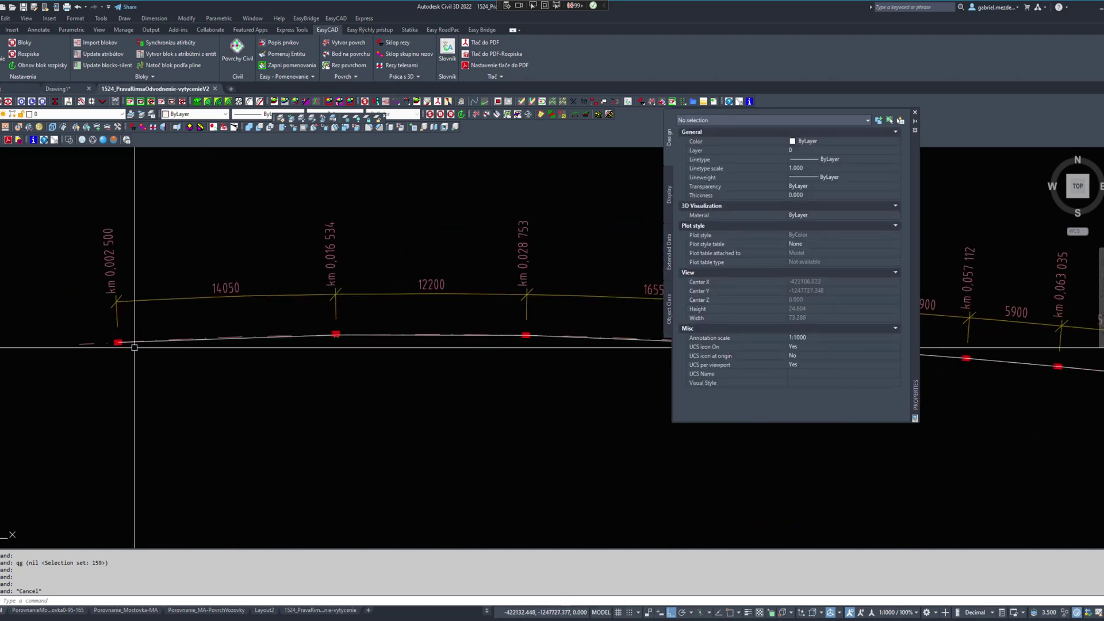
pyautogui.scroll(-1, 312, 373)
pyautogui.moveTo(658, 399); pyautogui.dragTo(270, 373, button='middle')
pyautogui.moveTo(644, 416)
pyautogui.mouseDown(button='middle')
pyautogui.moveTo(225, 363)
pyautogui.moveTo(441, 423)
pyautogui.moveTo(205, 352)
pyautogui.mouseUp(button='middle')
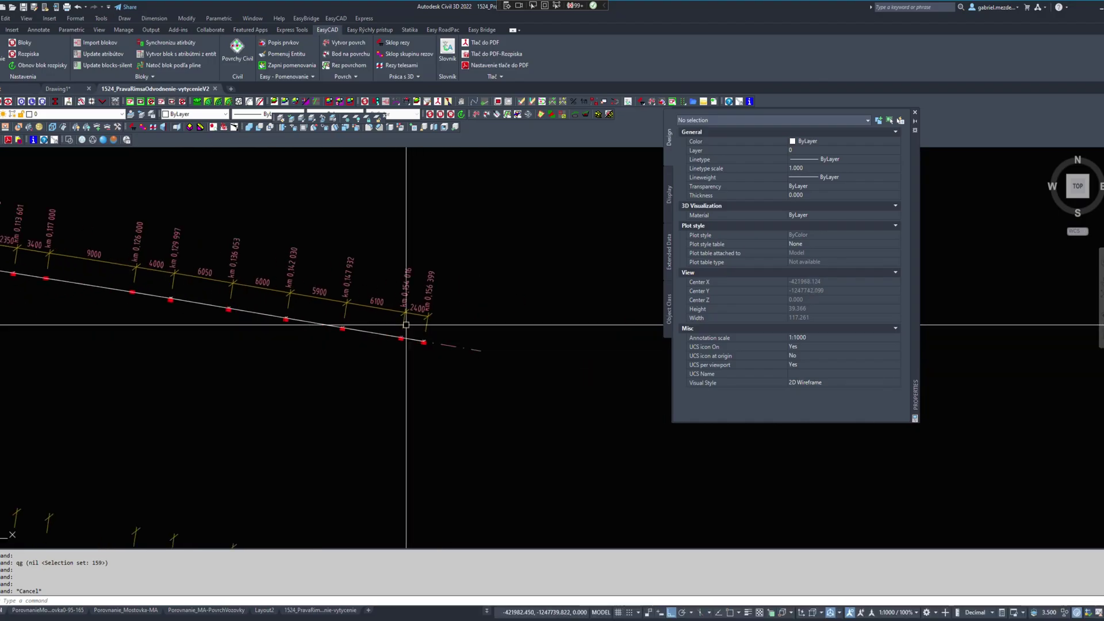
pyautogui.scroll(-2, 392, 379)
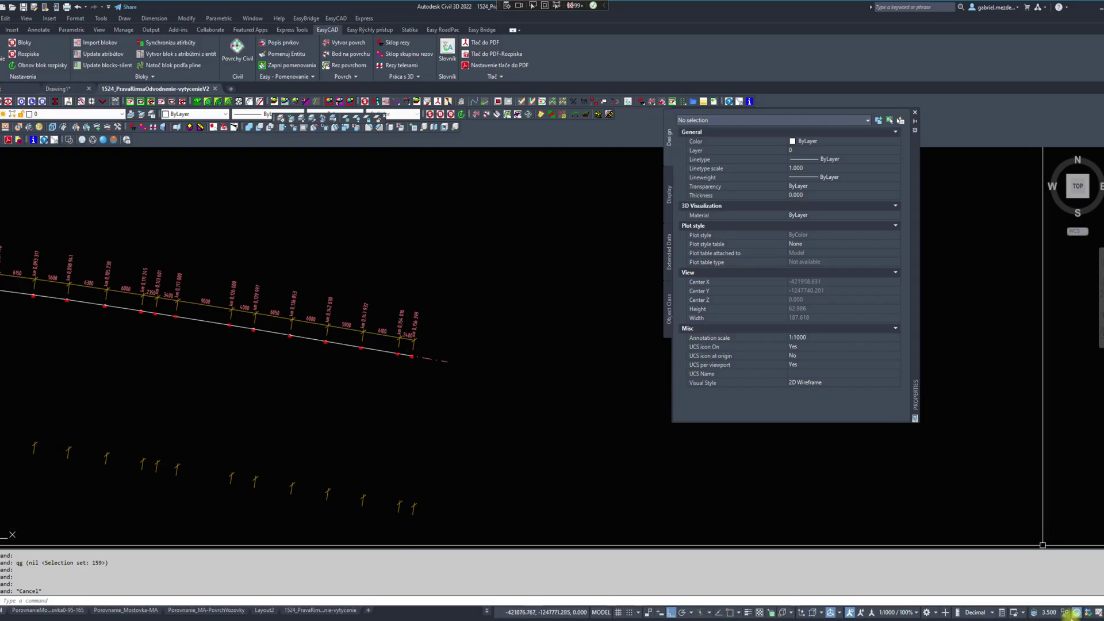